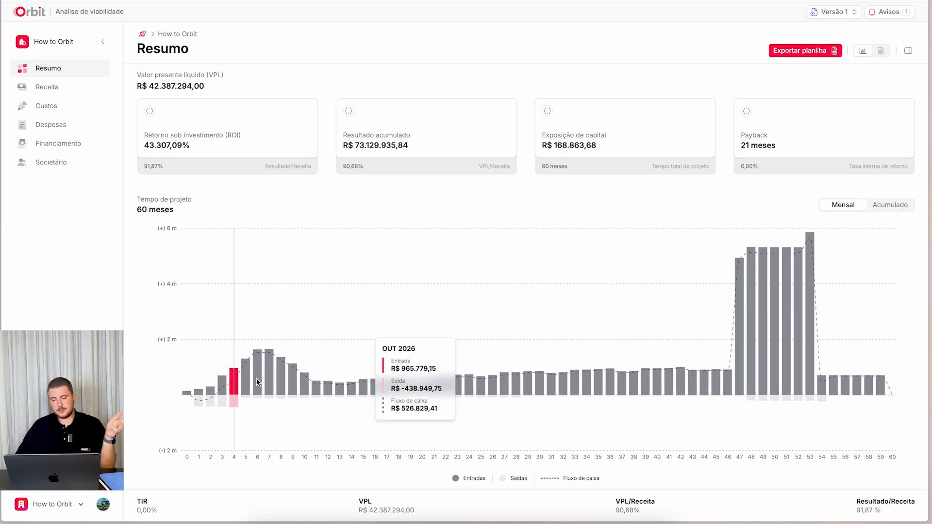
# - Review the revenue line definitions for the Escaninhos product line in Receita and close them unchanged
pyautogui.click(72, 94)
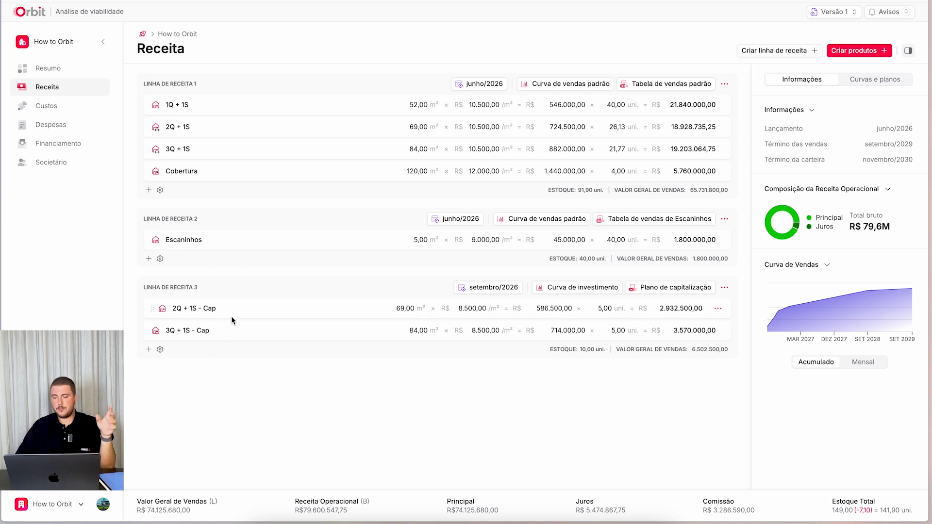
pyautogui.click(724, 220)
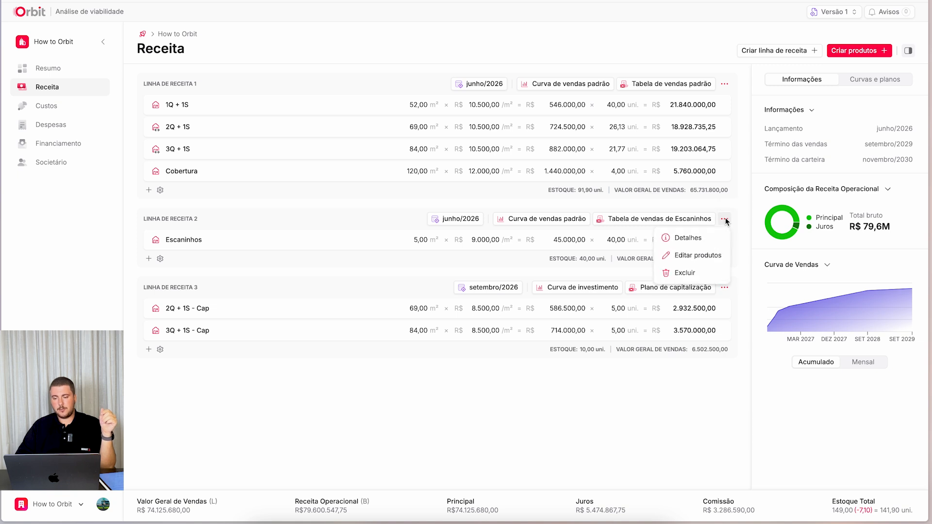
pyautogui.click(160, 259)
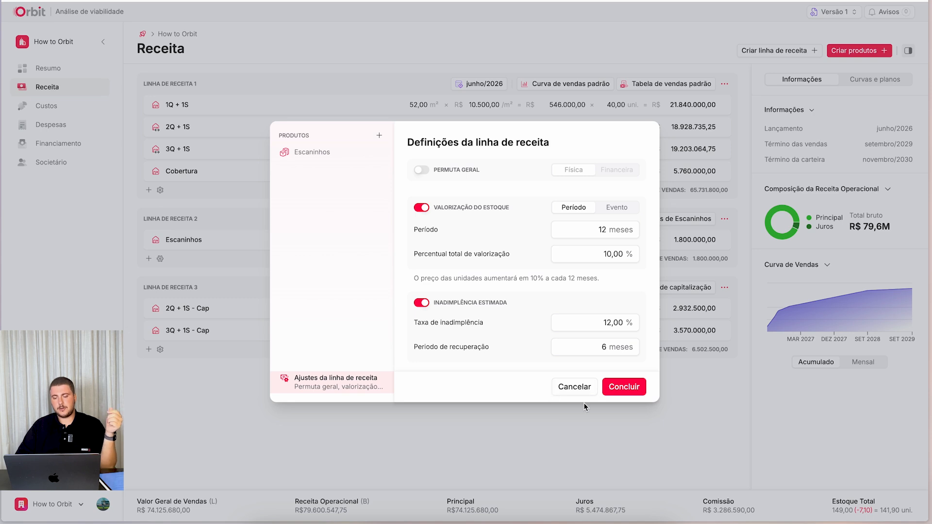
pyautogui.click(637, 389)
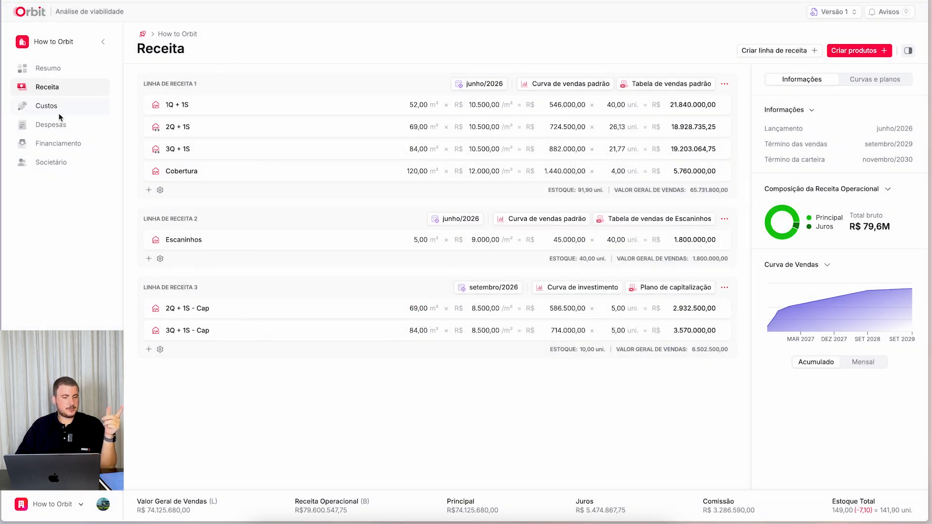
# - Delete the Obra Preliminar entry from the project's Custos
pyautogui.click(49, 106)
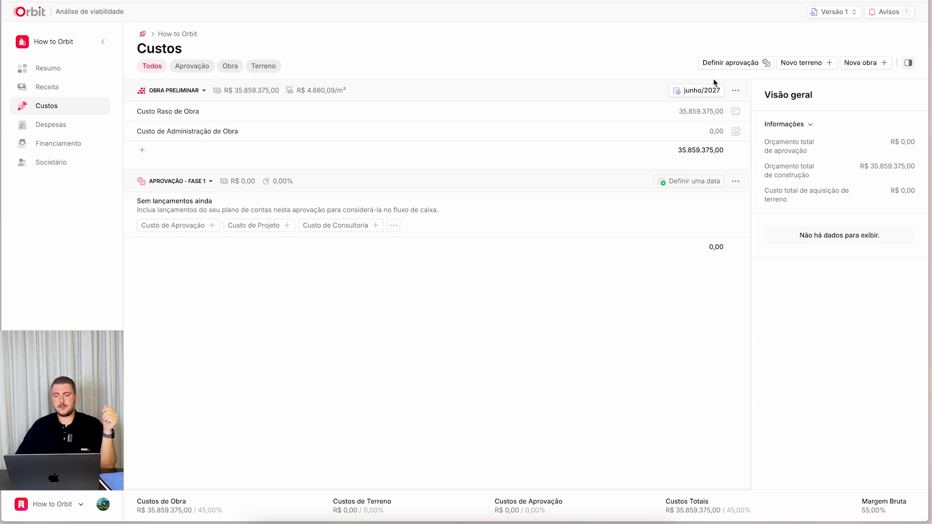
pyautogui.click(736, 90)
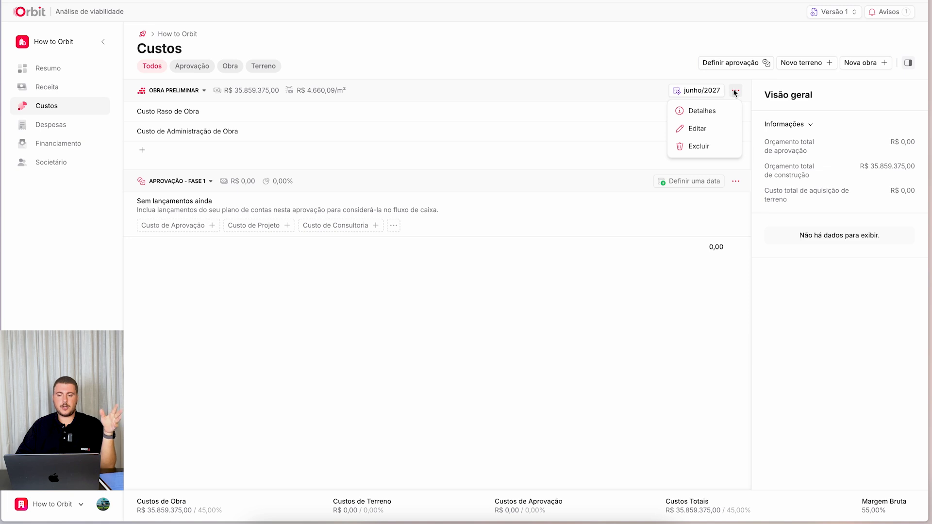
pyautogui.click(696, 148)
pyautogui.click(532, 316)
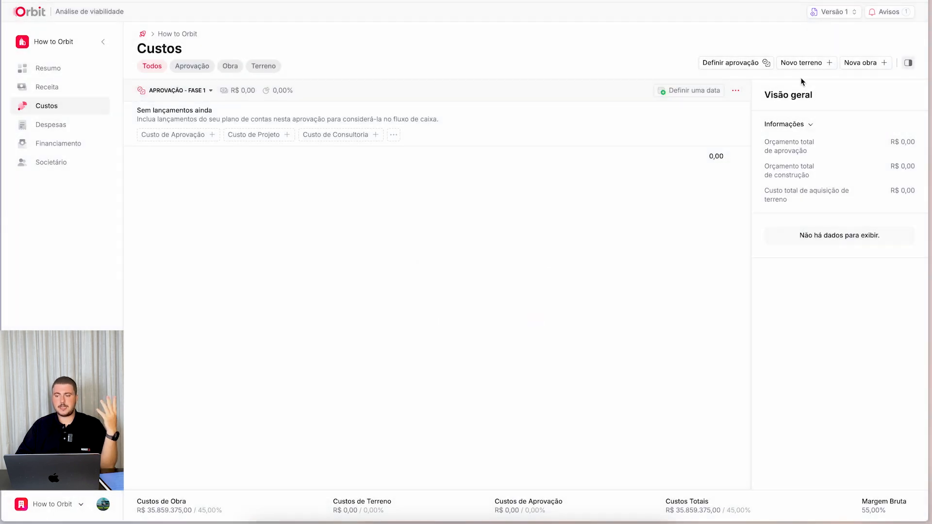
# - Read the pending notices and check the cost list filtered by Aprovação, Obra and Terreno, ending on all categories
pyautogui.click(882, 10)
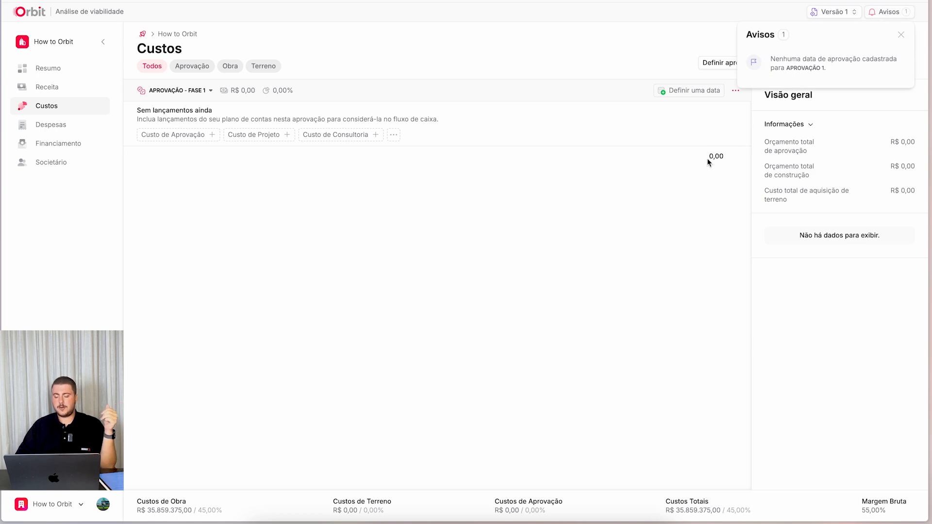
pyautogui.click(682, 178)
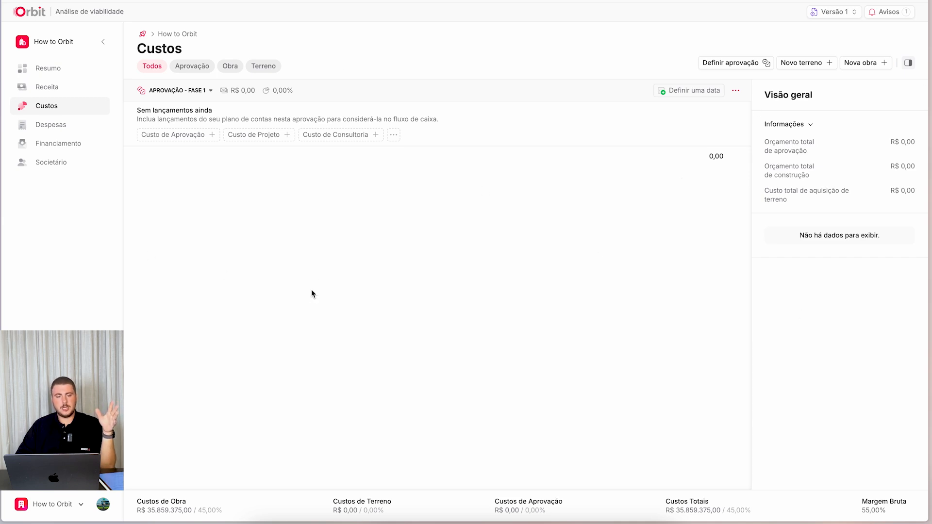
pyautogui.click(189, 73)
pyautogui.click(229, 68)
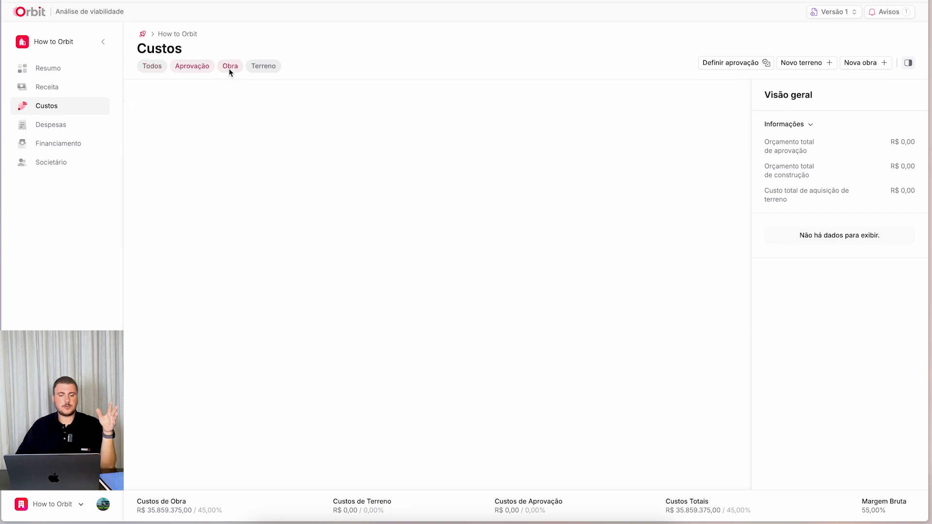
pyautogui.click(269, 68)
pyautogui.click(238, 67)
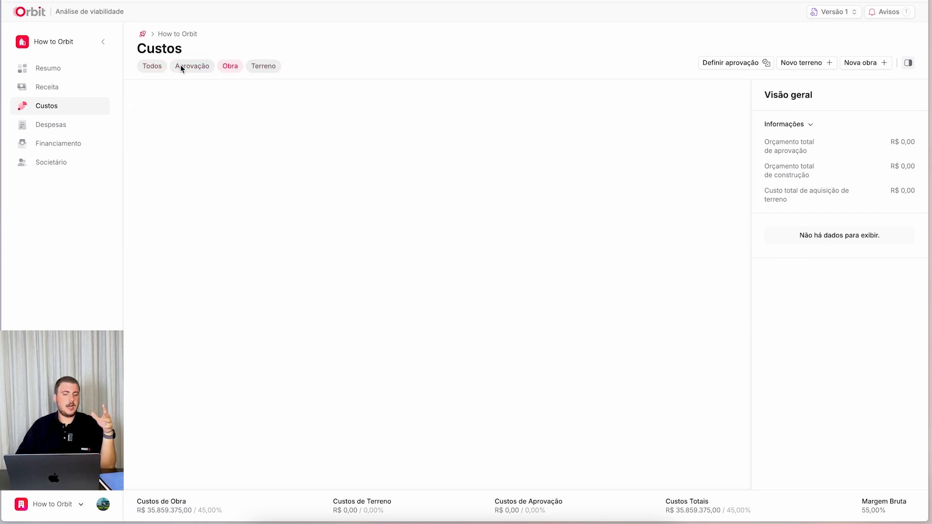
pyautogui.click(179, 66)
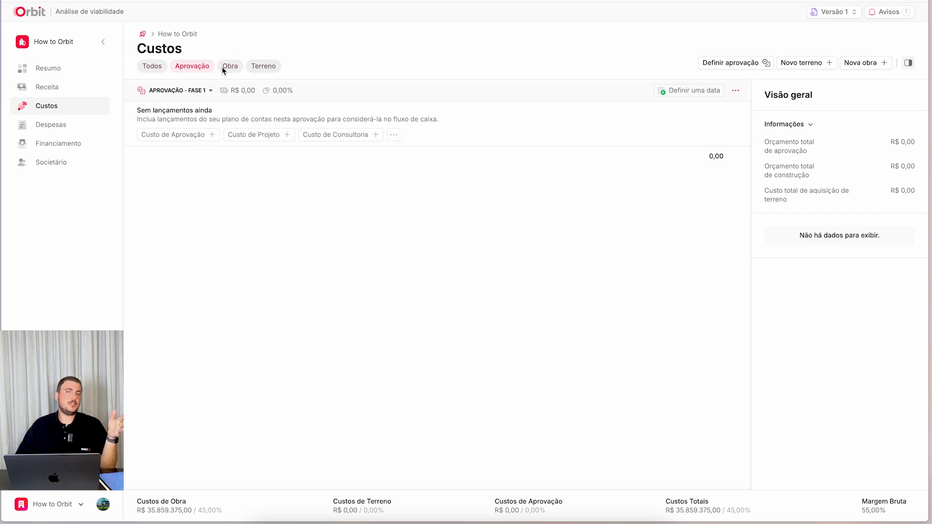
pyautogui.click(142, 67)
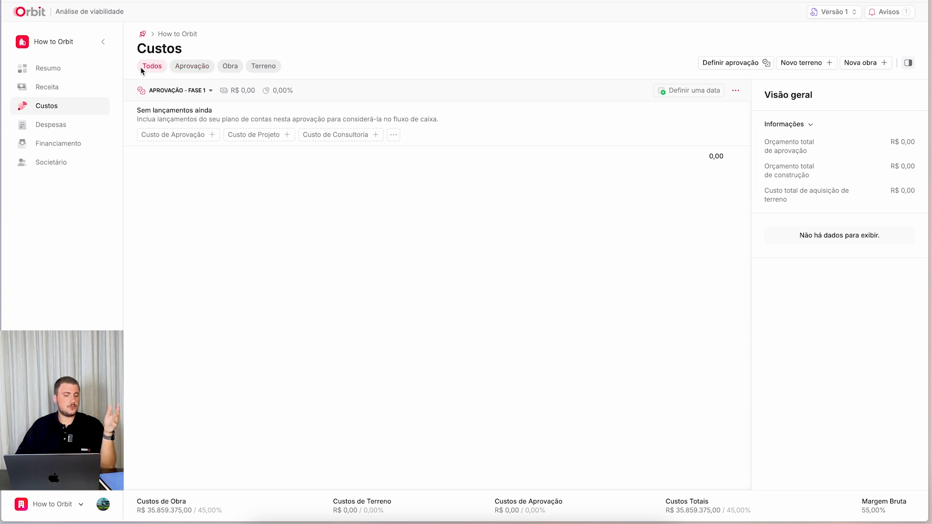
# - Examine the works and land cost totals in the Custos summary
pyautogui.moveTo(137, 501); pyautogui.dragTo(264, 506)
pyautogui.click(334, 505)
pyautogui.moveTo(389, 511)
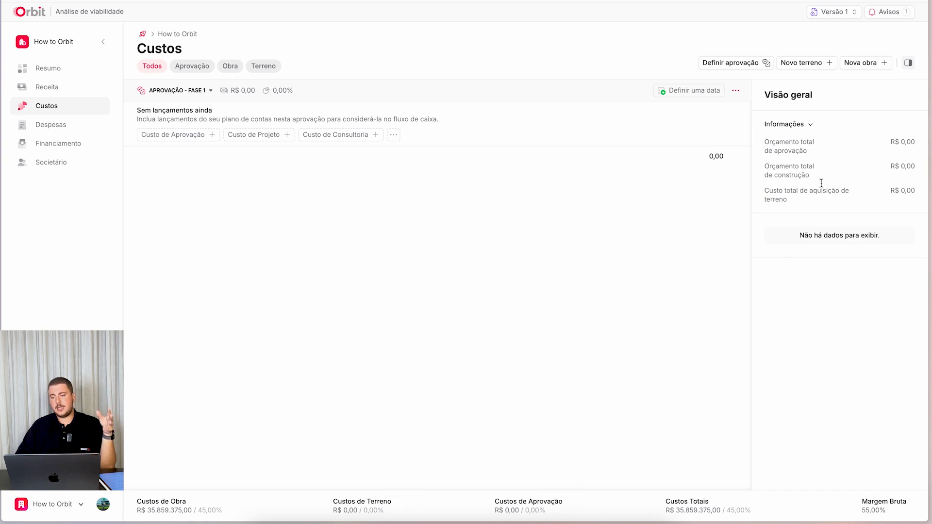
# - Examine the details of Aprovação - Fase 1, including its VGV and total units, and recheck the notices
pyautogui.click(735, 90)
pyautogui.click(701, 112)
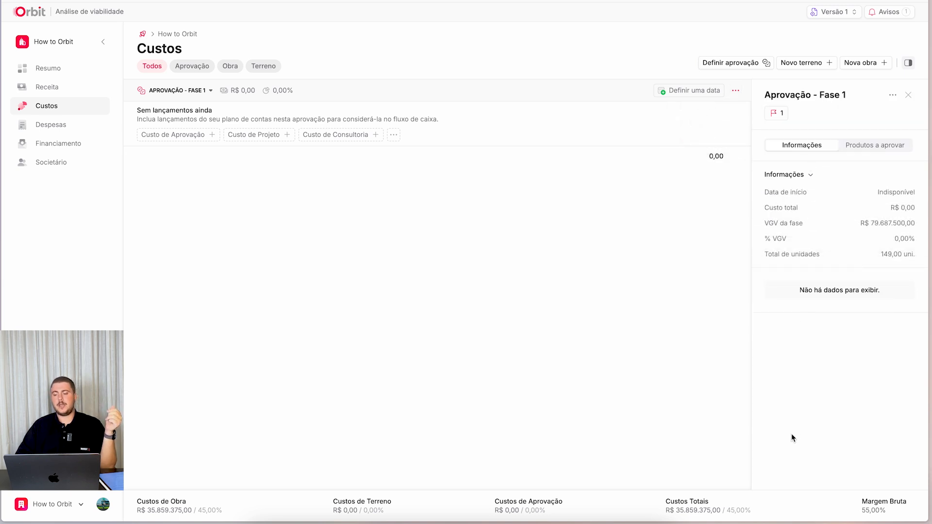
pyautogui.moveTo(846, 223); pyautogui.dragTo(922, 228)
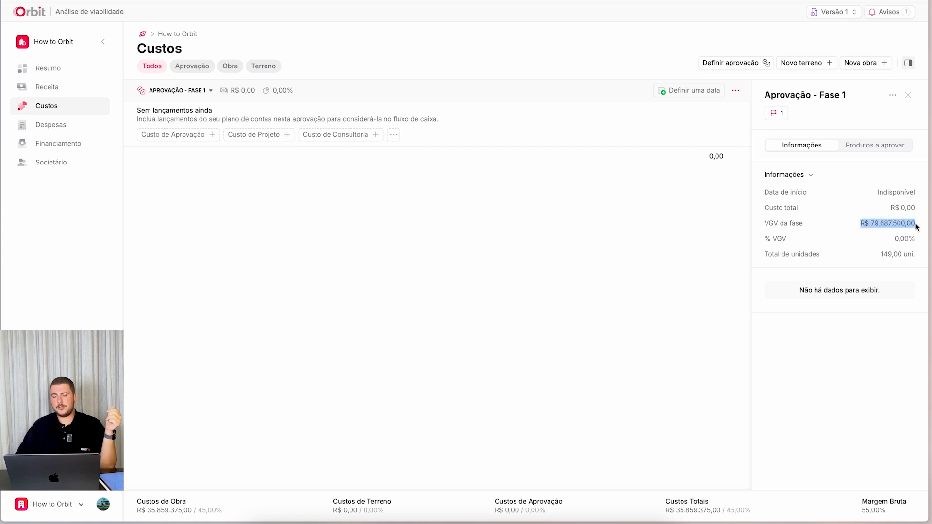
pyautogui.click(769, 257)
pyautogui.moveTo(769, 257); pyautogui.dragTo(921, 261)
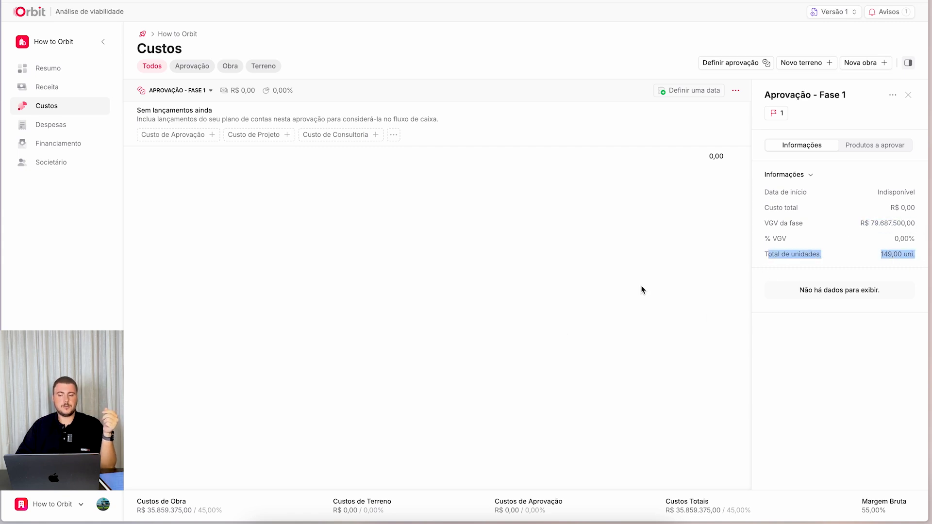
pyautogui.click(907, 95)
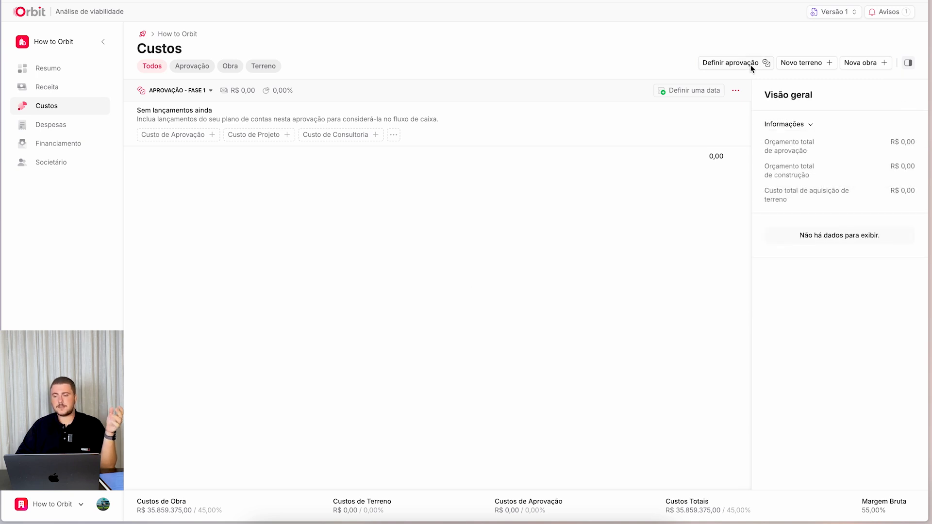
pyautogui.click(888, 12)
pyautogui.click(640, 63)
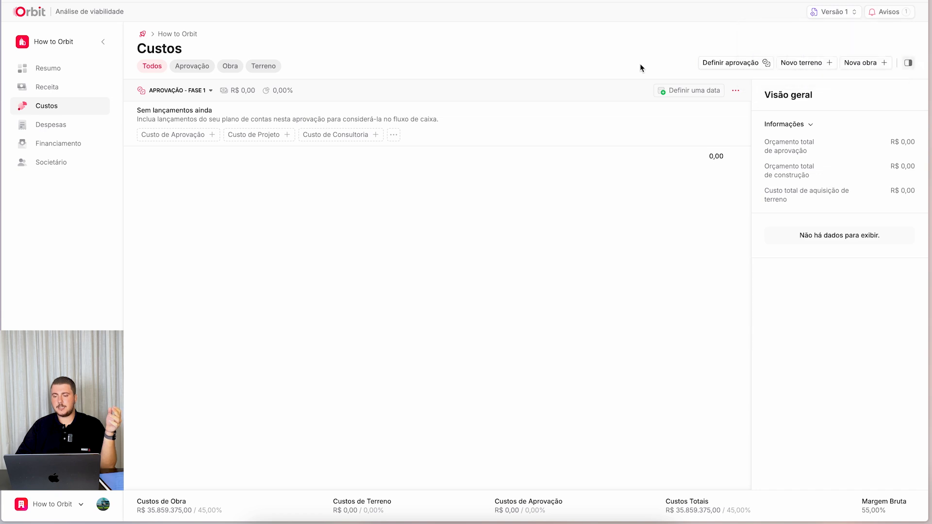
# - View the Aprovação - Fase 1 form through both approval definition and phase editing, cancelling each without changes
pyautogui.click(744, 64)
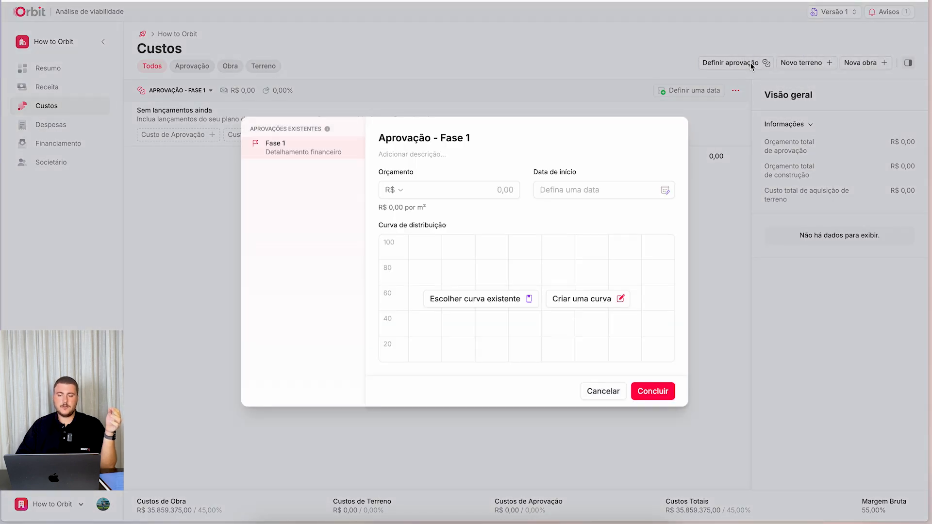
pyautogui.click(596, 391)
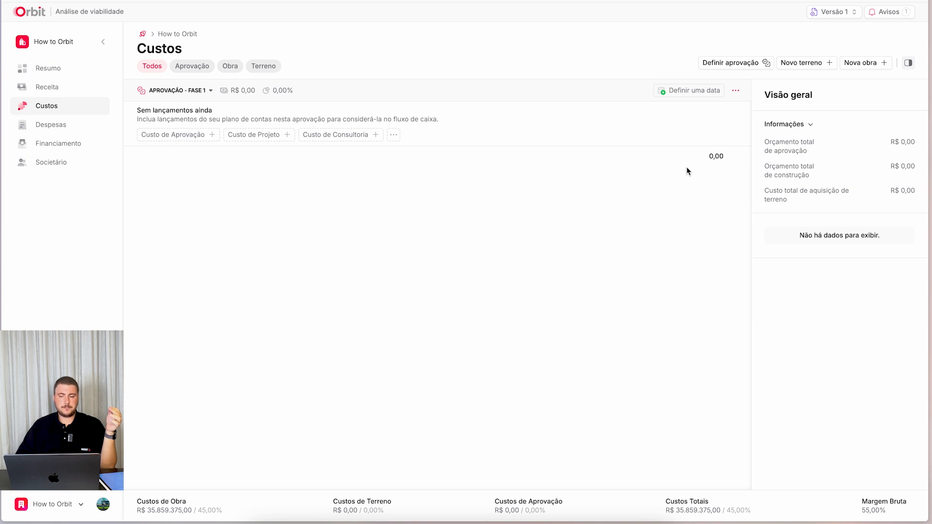
pyautogui.click(736, 91)
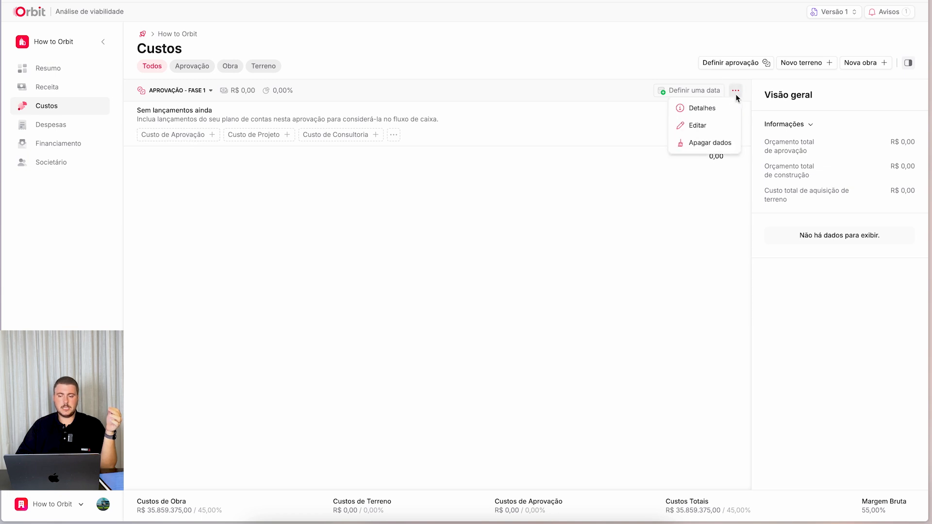
pyautogui.click(700, 128)
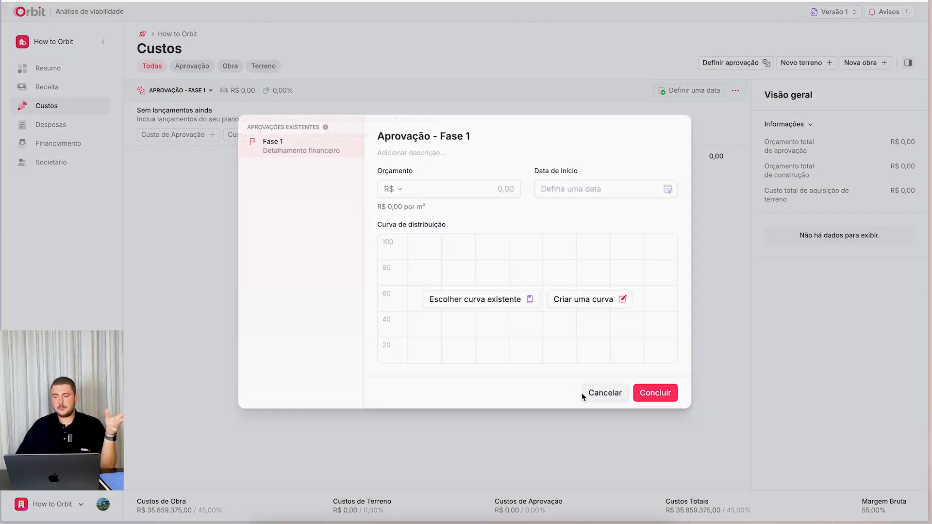
pyautogui.click(582, 392)
# - Link the budget of Aprovação - Fase 1 to 1,50% of the VGV Líquido
pyautogui.click(739, 65)
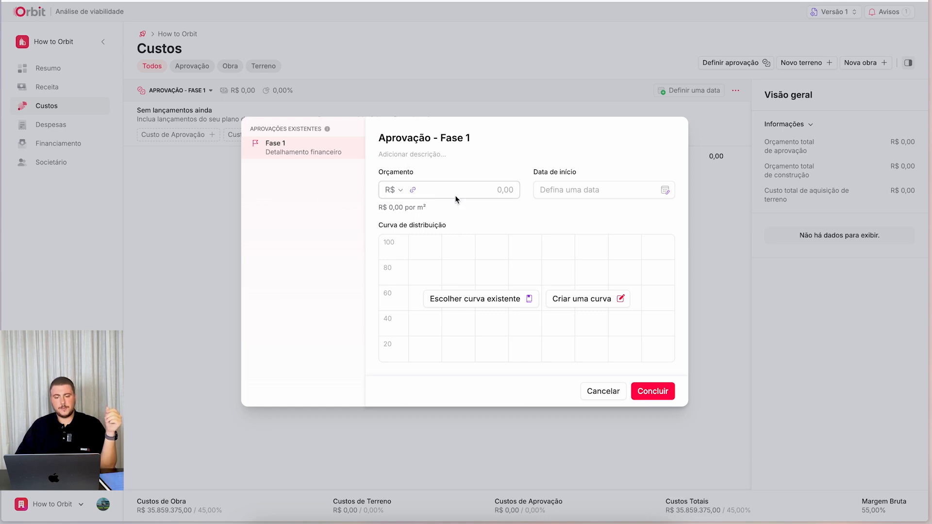
pyautogui.click(417, 189)
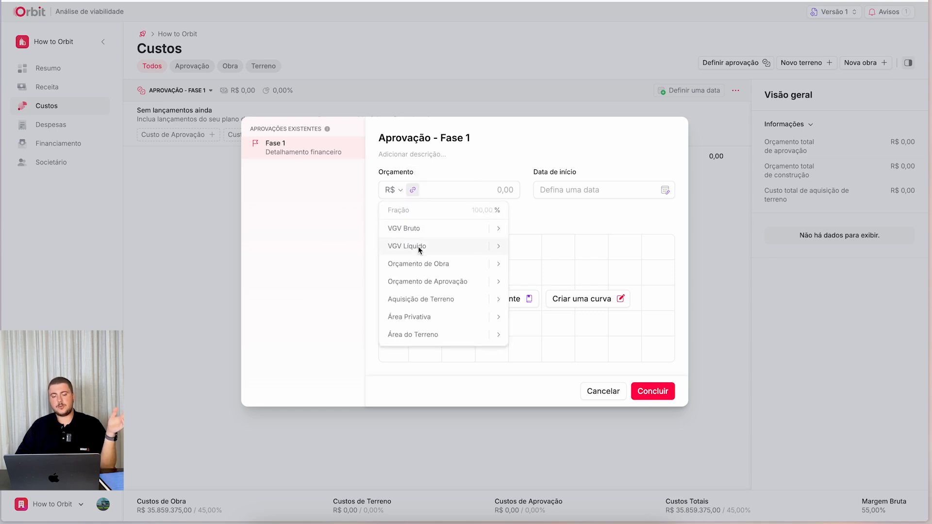
pyautogui.click(418, 247)
pyautogui.click(431, 214)
pyautogui.write('1,50')
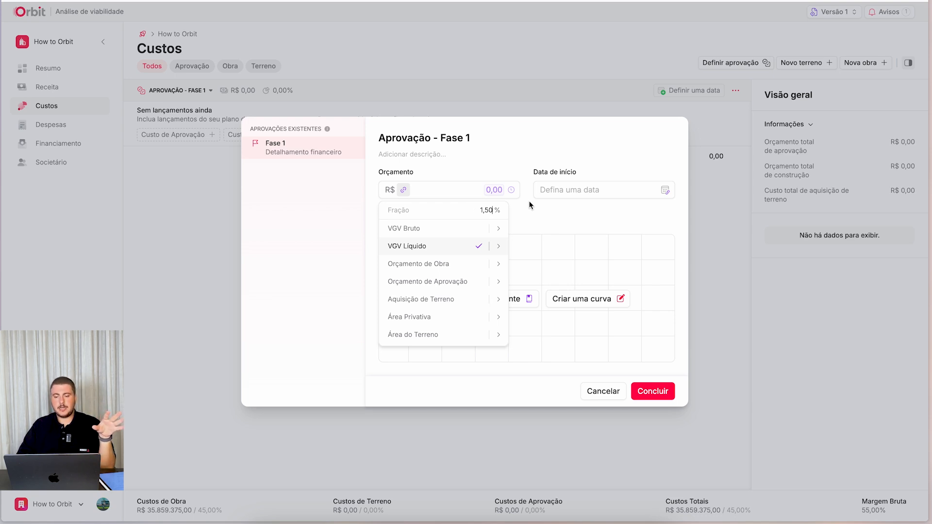
pyautogui.press('Return')
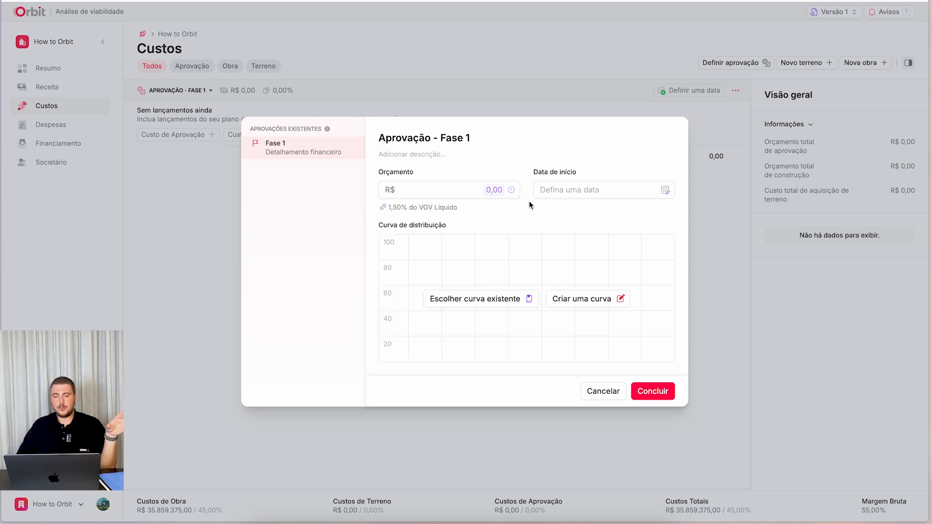
# - Link the start date of Aprovação - Fase 1 to Início do projeto with an offset of 4 months
pyautogui.click(665, 190)
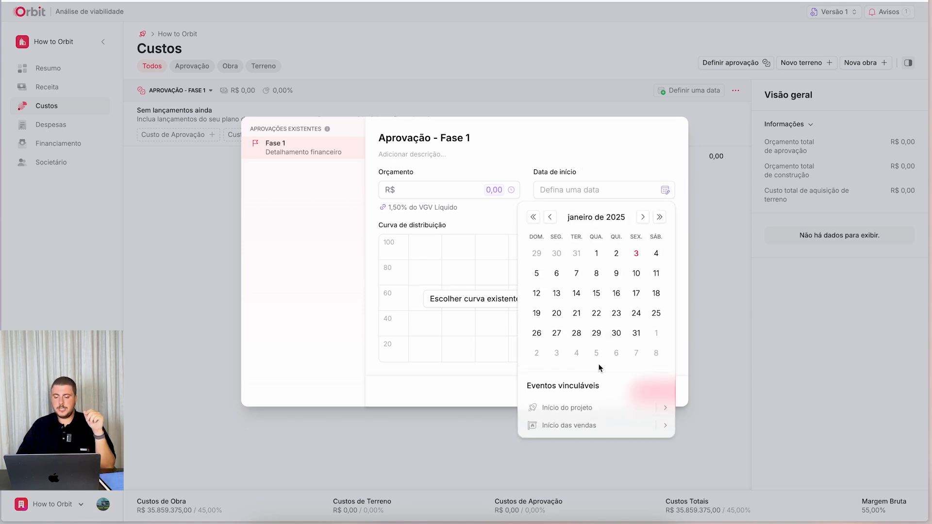
pyautogui.click(582, 409)
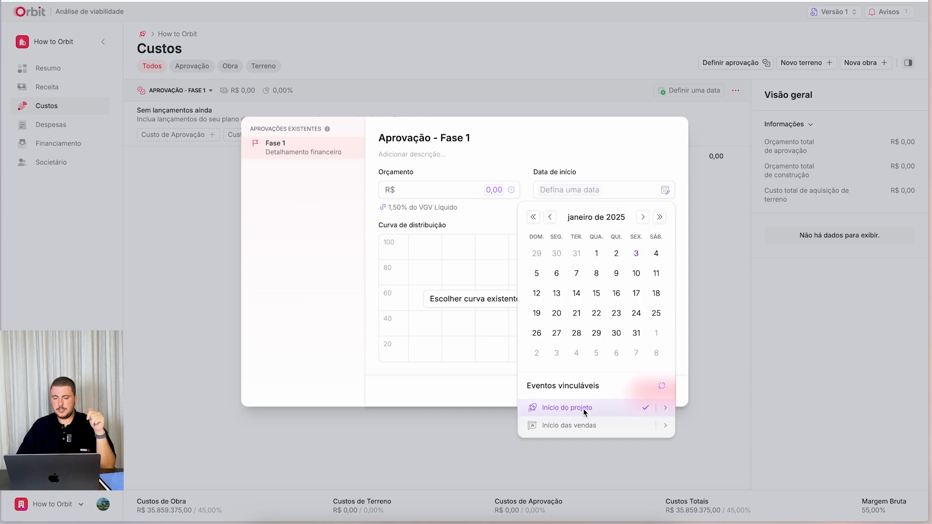
pyautogui.click(665, 407)
pyautogui.click(774, 408)
pyautogui.click(775, 408)
pyautogui.click(775, 408)
pyautogui.click(773, 404)
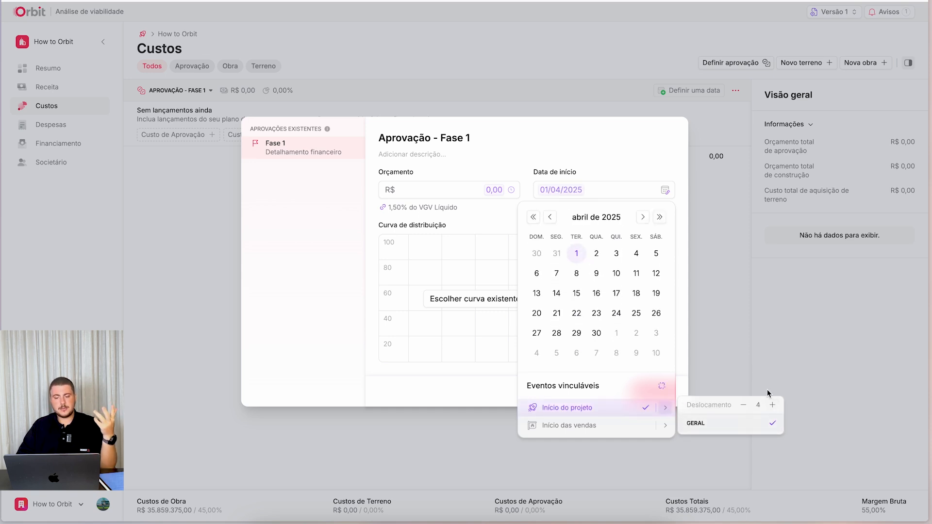
pyautogui.click(613, 167)
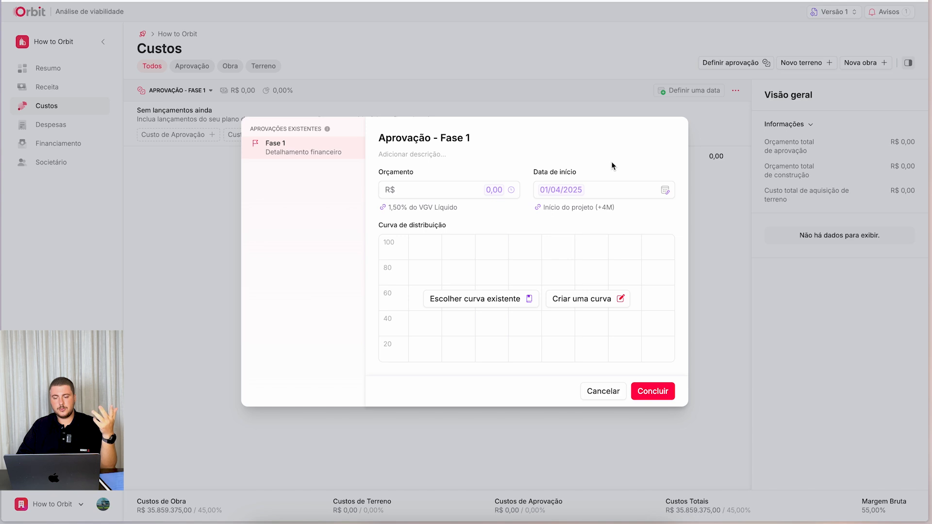
# - Create a new distribution curve for Aprovação - Fase 1 and name it "Curva aprovação (8m)"
pyautogui.click(588, 302)
pyautogui.click(368, 151)
pyautogui.write('Curva lin')
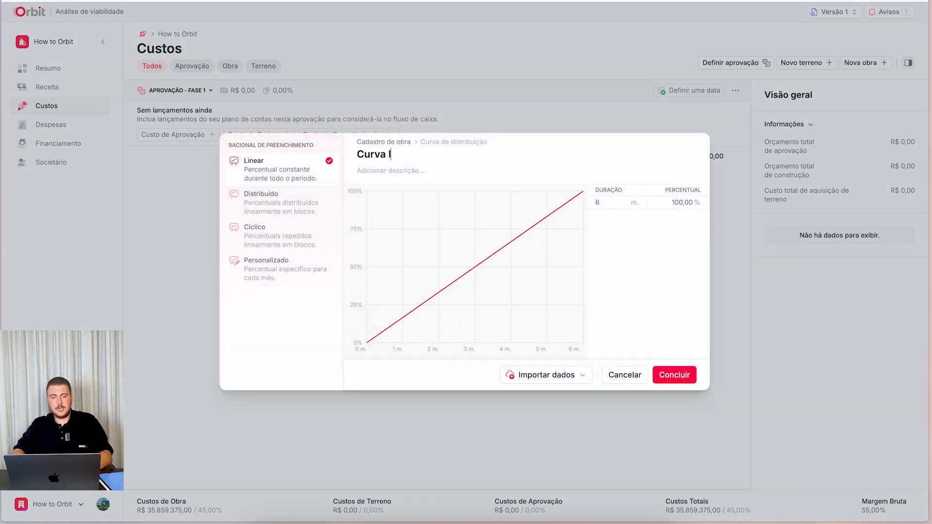
pyautogui.press('BackSpace')
pyautogui.press('BackSpace')
pyautogui.press('BackSpace')
pyautogui.press('BackSpace')
pyautogui.write('apr')
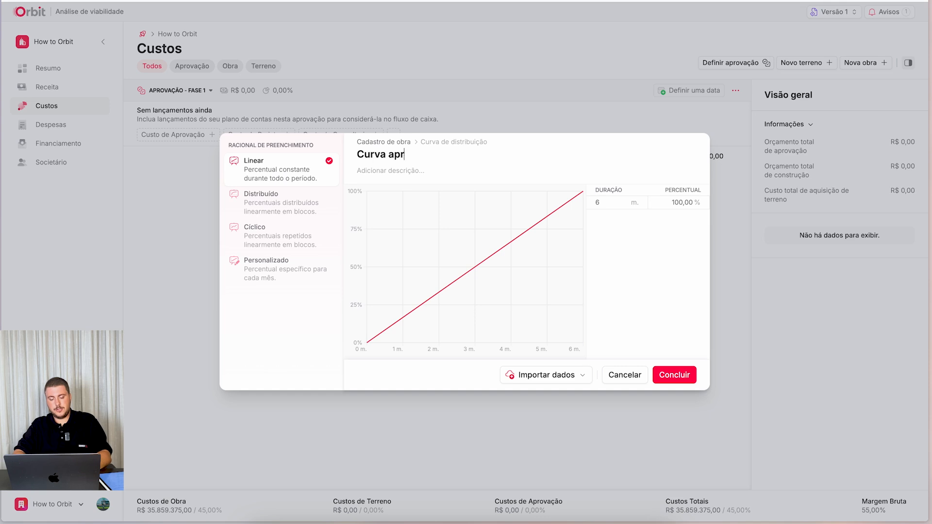
pyautogui.write('ovação')
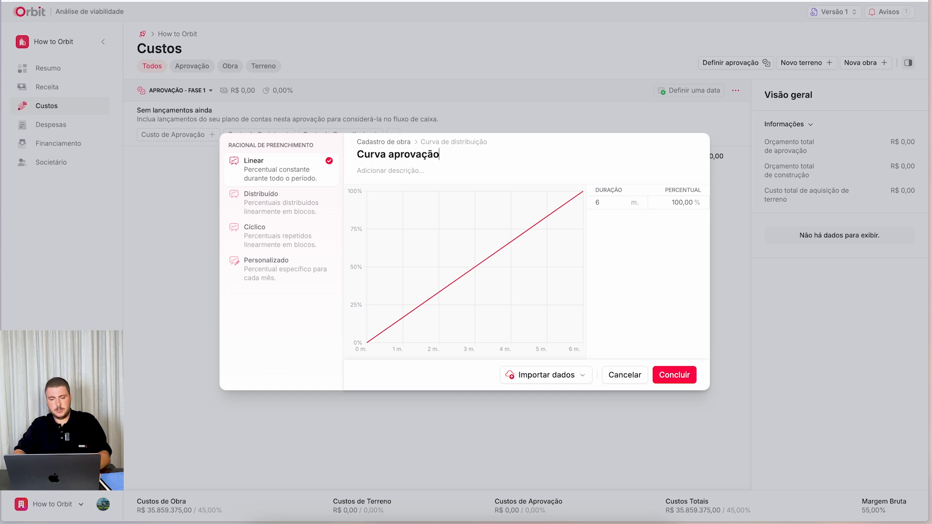
pyautogui.write(' *8m')
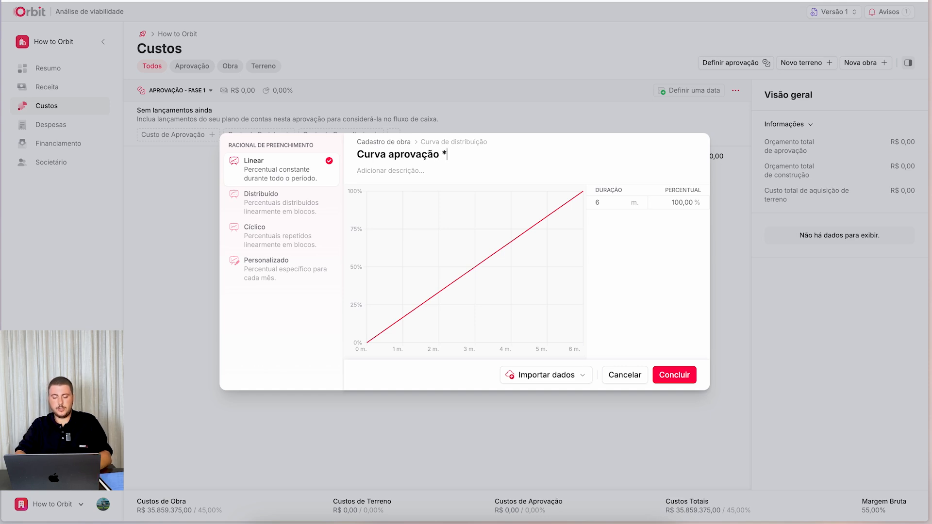
pyautogui.press('BackSpace')
pyautogui.press('BackSpace')
pyautogui.press('BackSpace')
pyautogui.write('(8m)')
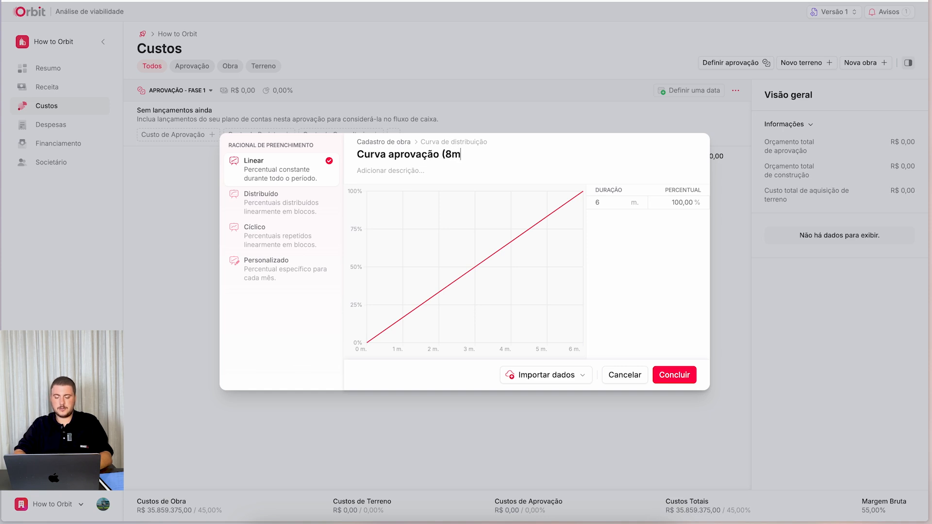
# - Set the linear curve's duration to 8 months, then save the curve and the Aprovação - Fase 1 form
pyautogui.click(613, 204)
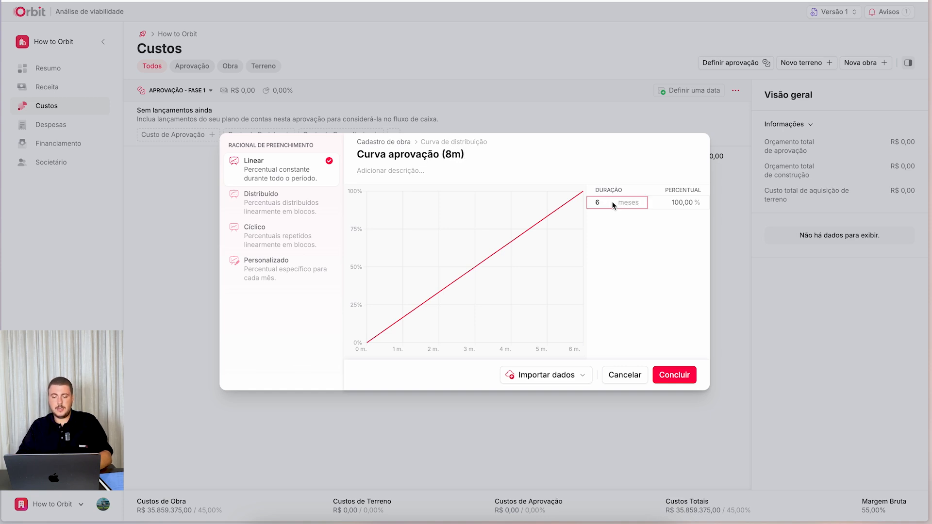
pyautogui.doubleClick(590, 201)
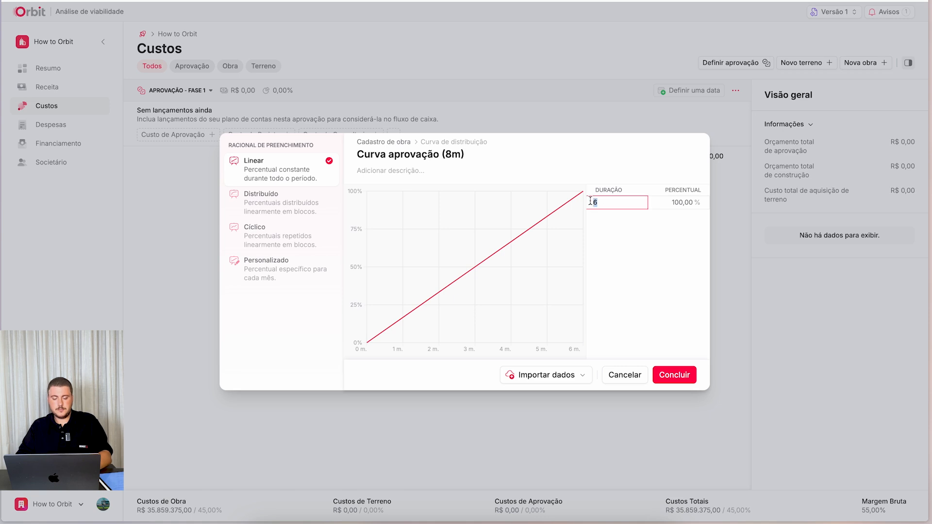
pyautogui.write('8')
pyautogui.click(651, 244)
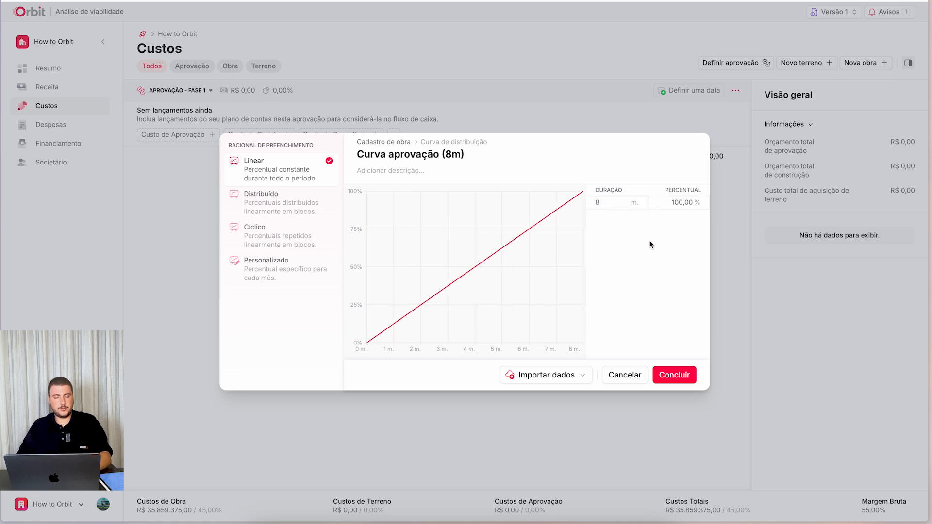
pyautogui.click(682, 374)
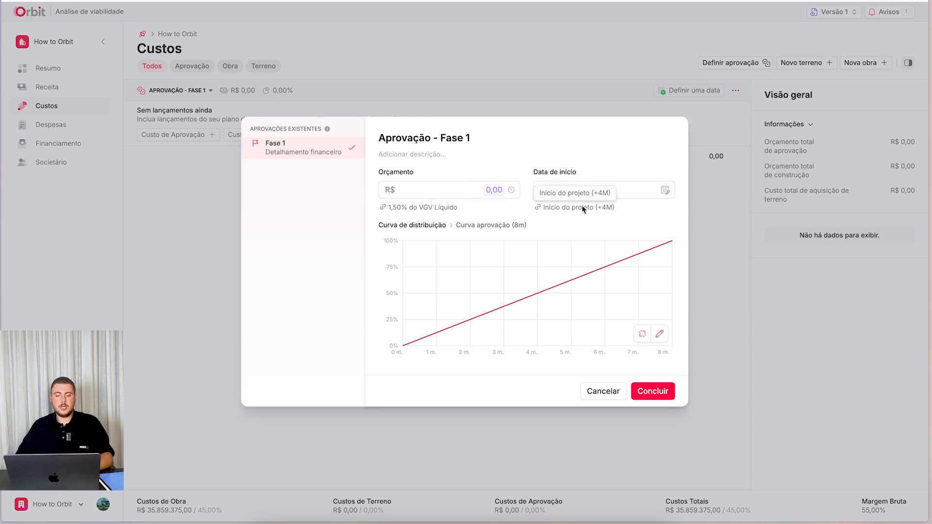
pyautogui.click(653, 391)
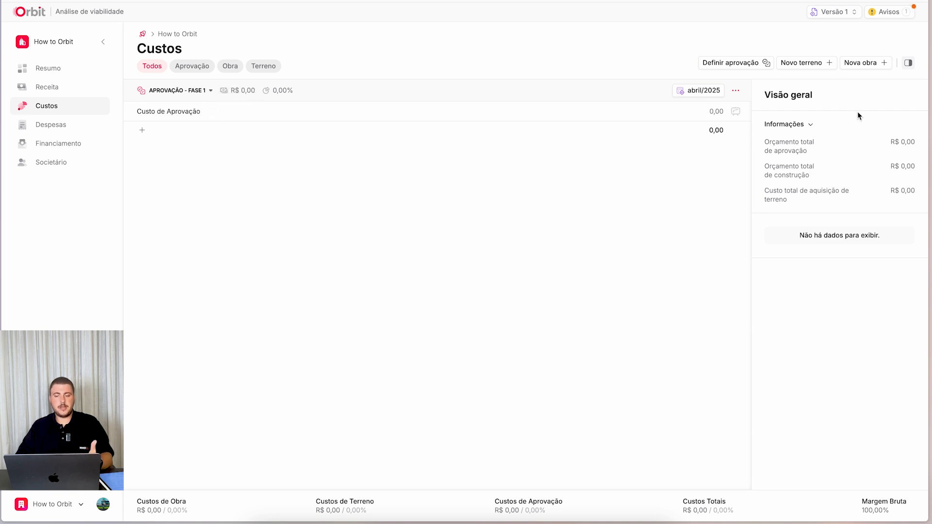
# - Review the saved Aprovação - Fase 1 budget, start date and curve in its edit form, then close without changes
pyautogui.click(737, 90)
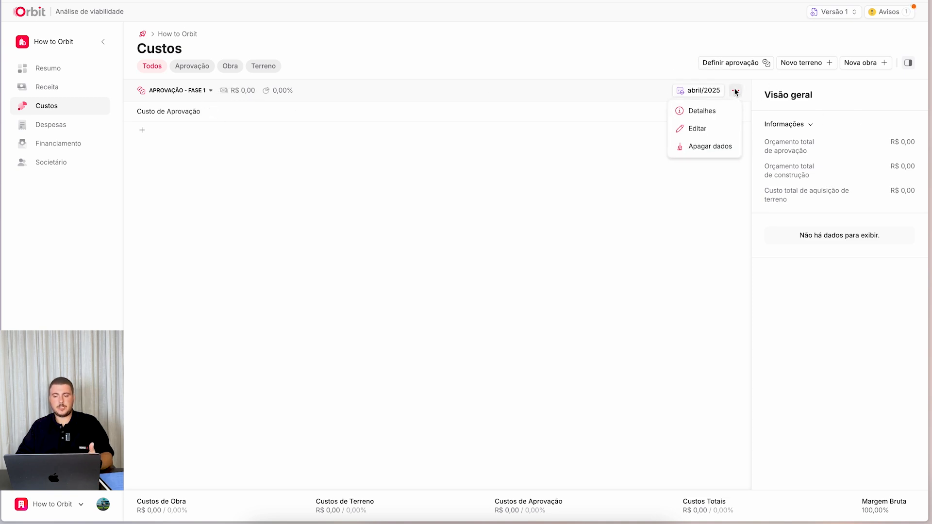
pyautogui.click(690, 129)
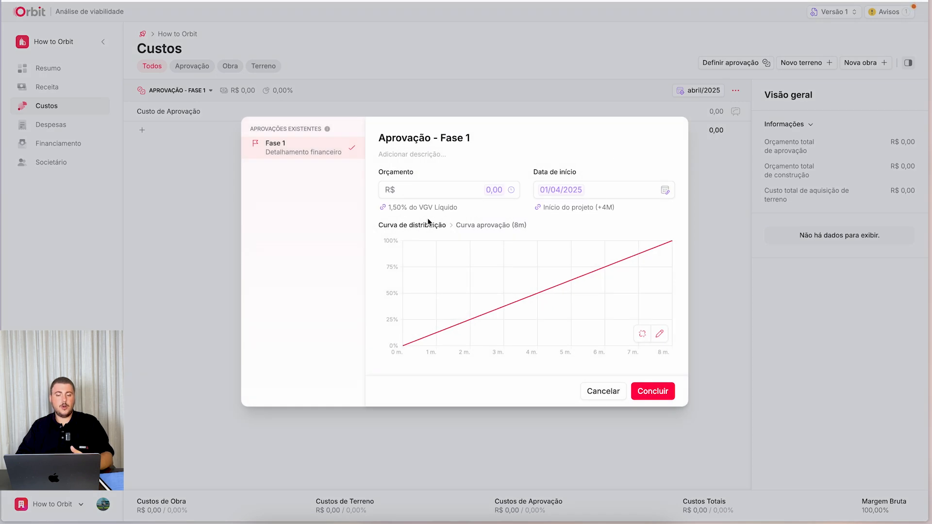
pyautogui.click(617, 393)
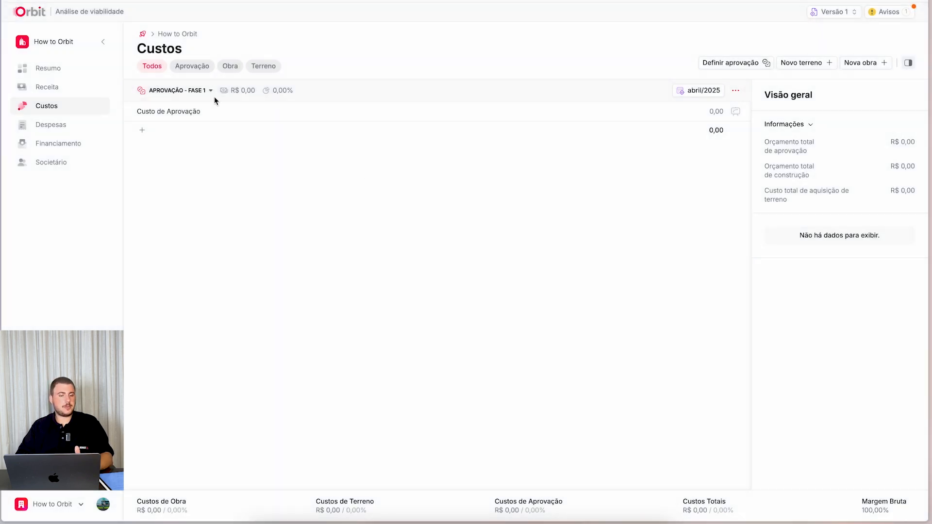
# - Read the current notice about LINHA DE RECEITA 1 and close the notices
pyautogui.click(896, 15)
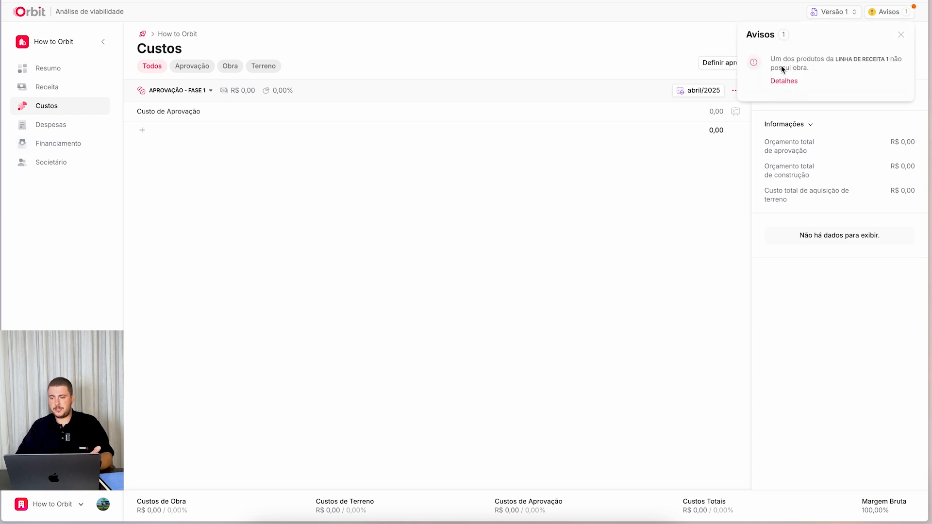
pyautogui.moveTo(771, 60); pyautogui.dragTo(906, 65)
pyautogui.click(825, 74)
pyautogui.click(631, 152)
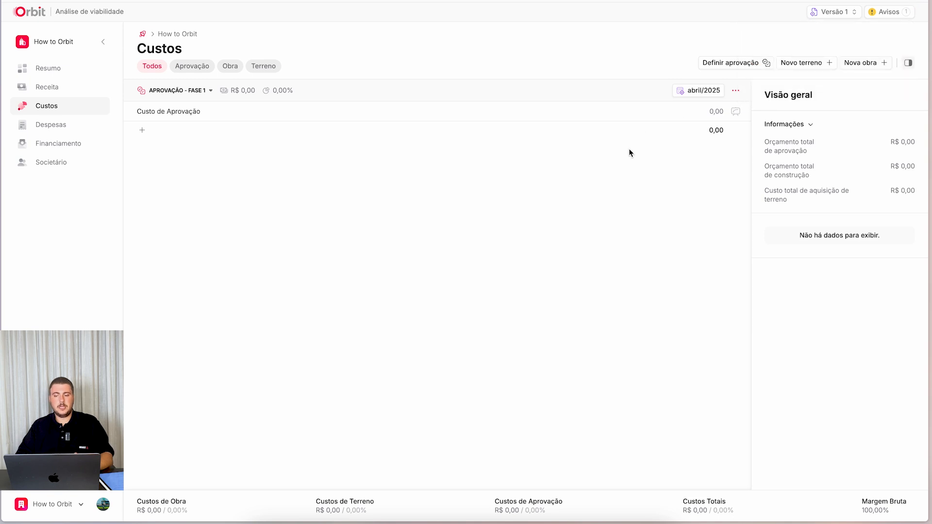
# - Start a new construction work (obra) and name it "Obra Principal"
pyautogui.click(864, 63)
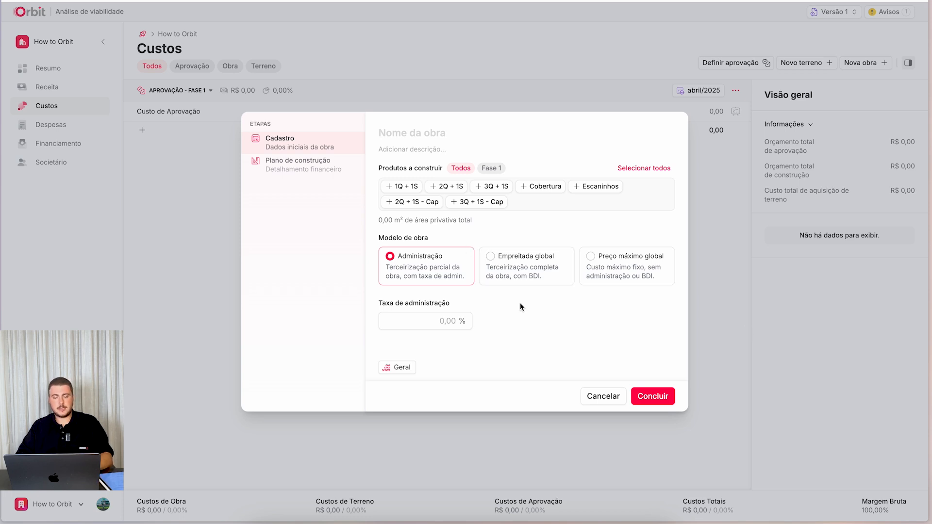
pyautogui.click(602, 396)
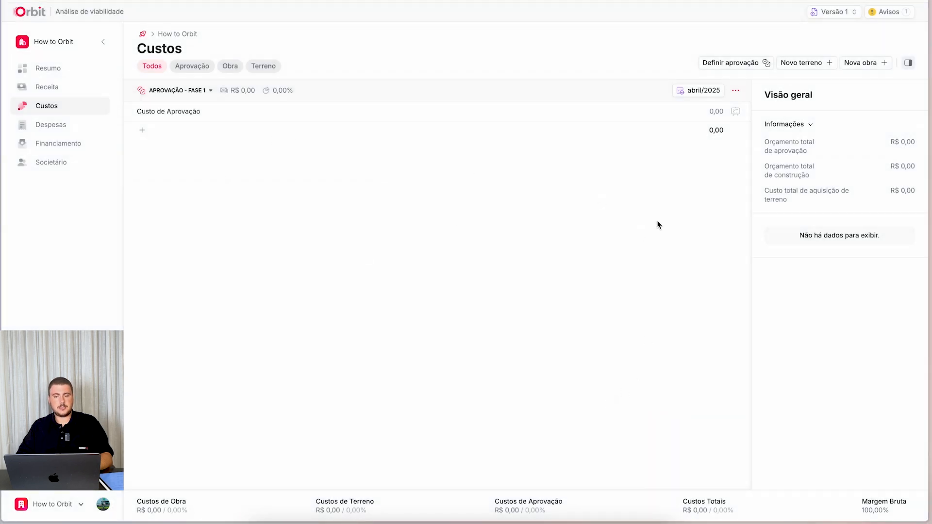
pyautogui.click(859, 63)
pyautogui.click(442, 133)
pyautogui.write('obr')
pyautogui.press('BackSpace')
pyautogui.press('BackSpace')
pyautogui.press('BackSpace')
pyautogui.write('Obra Principal')
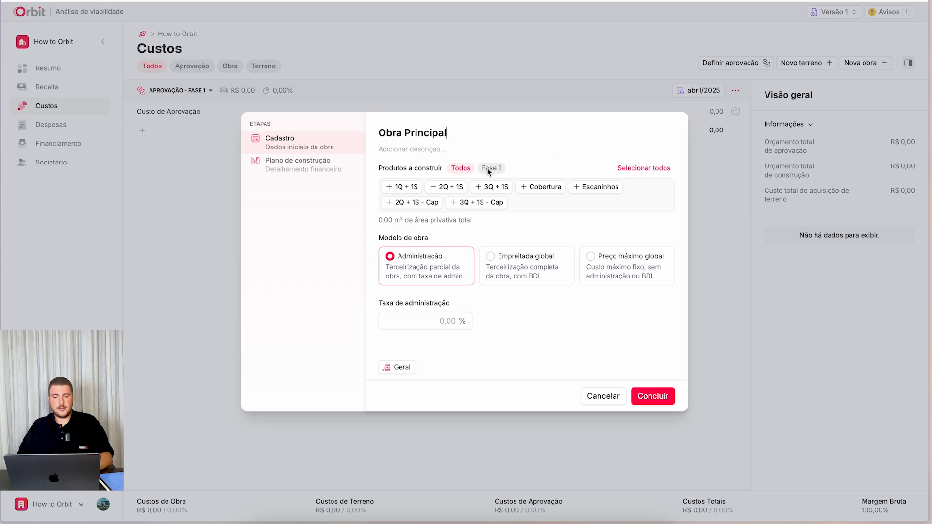
# - Include all products in Obra Principal and set the administration fee to 9,00%, keeping the Geral type
pyautogui.click(634, 169)
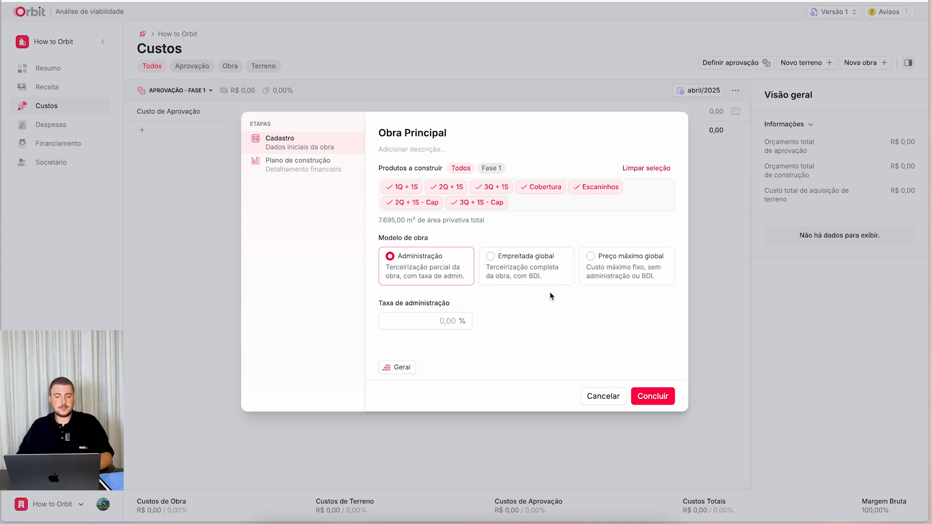
pyautogui.click(423, 324)
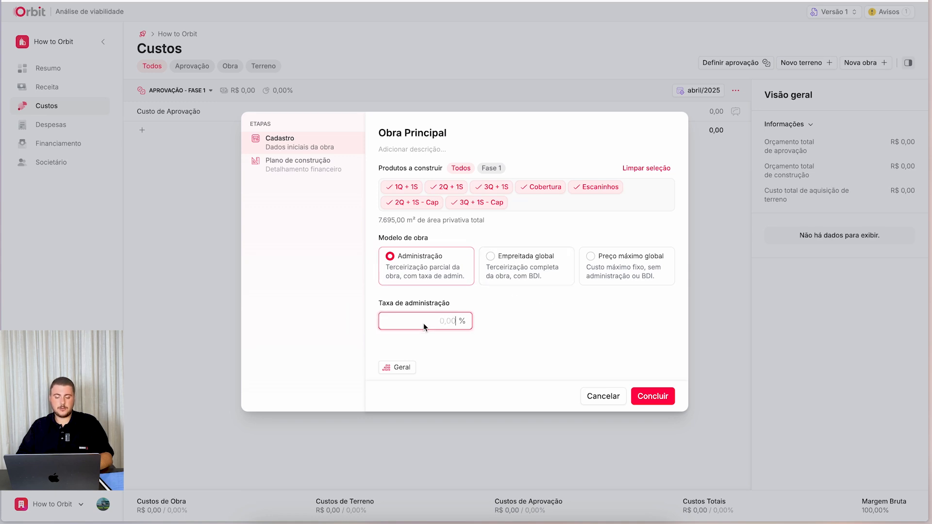
pyautogui.write('0,9000')
pyautogui.press('BackSpace')
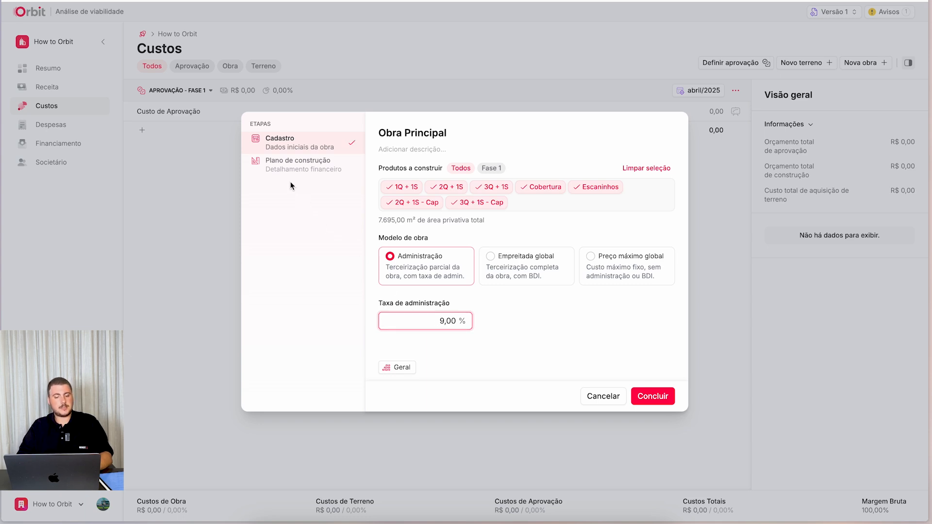
pyautogui.click(404, 373)
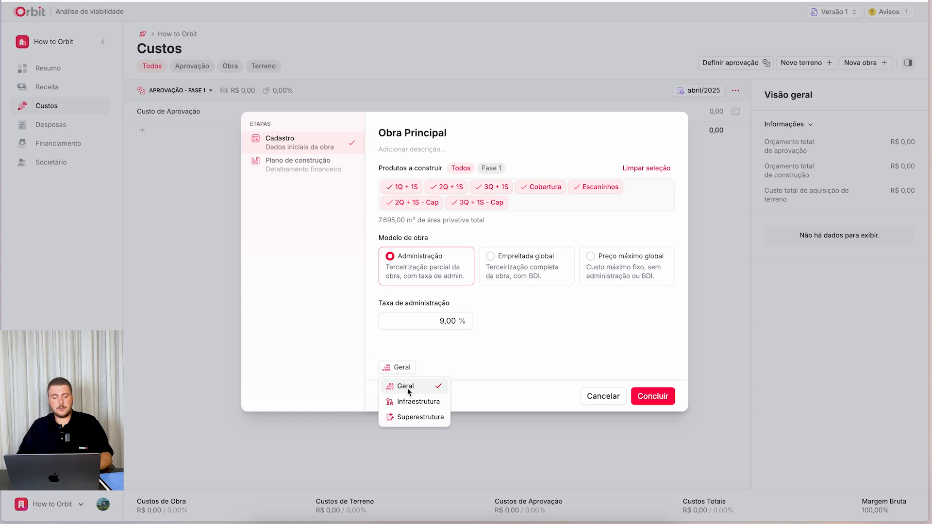
pyautogui.click(387, 351)
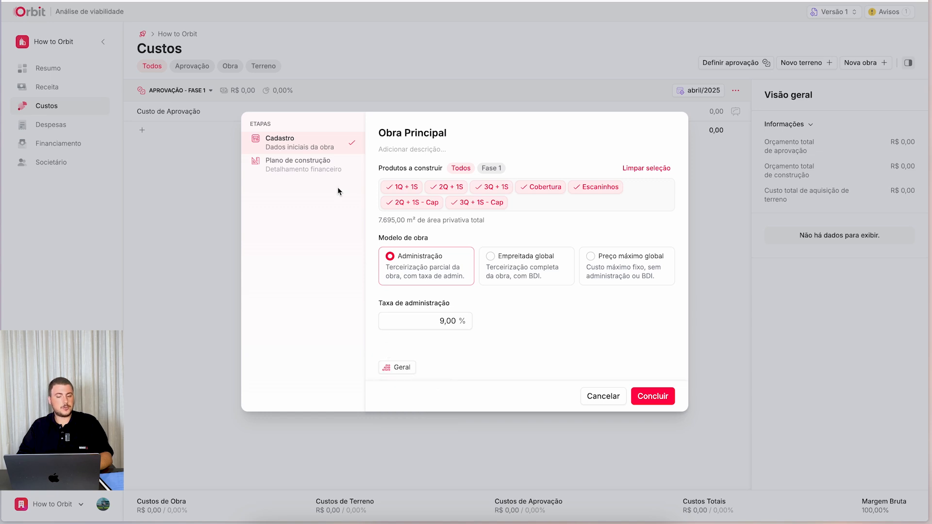
# - Set the budget in Obra Principal's construction plan to R$ 6.550,00 per m²
pyautogui.click(319, 171)
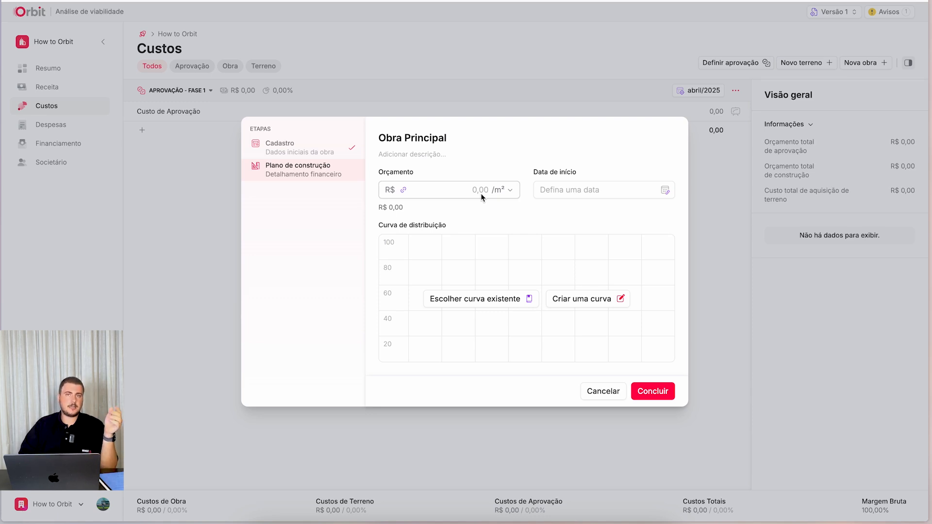
pyautogui.click(461, 191)
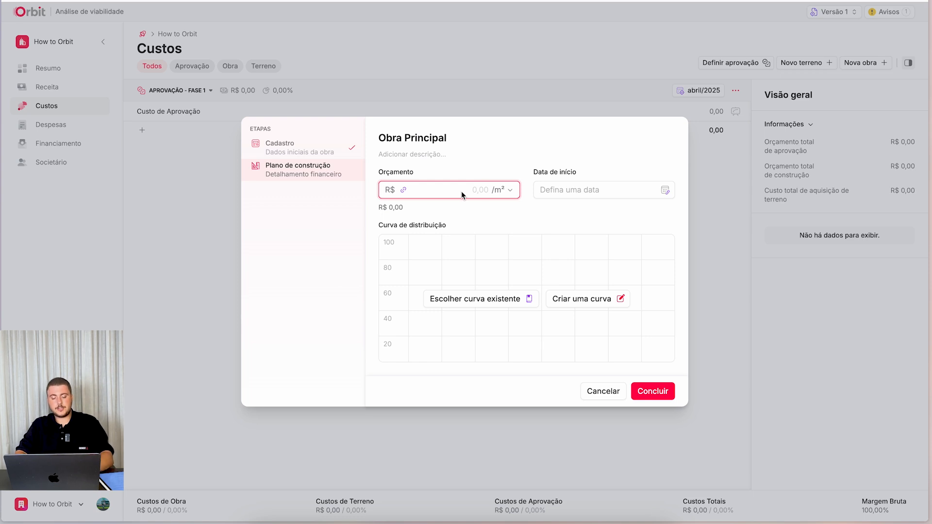
pyautogui.write('6.550,00')
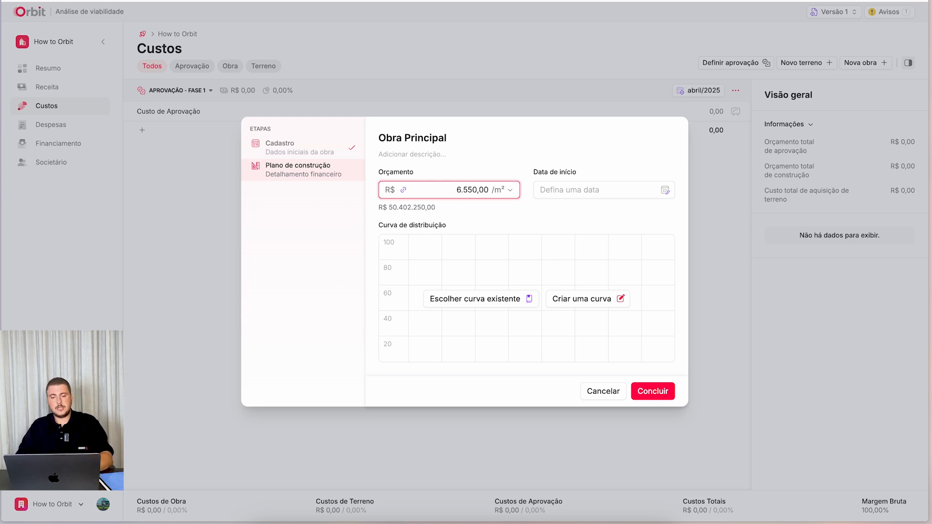
pyautogui.moveTo(389, 207); pyautogui.dragTo(444, 208)
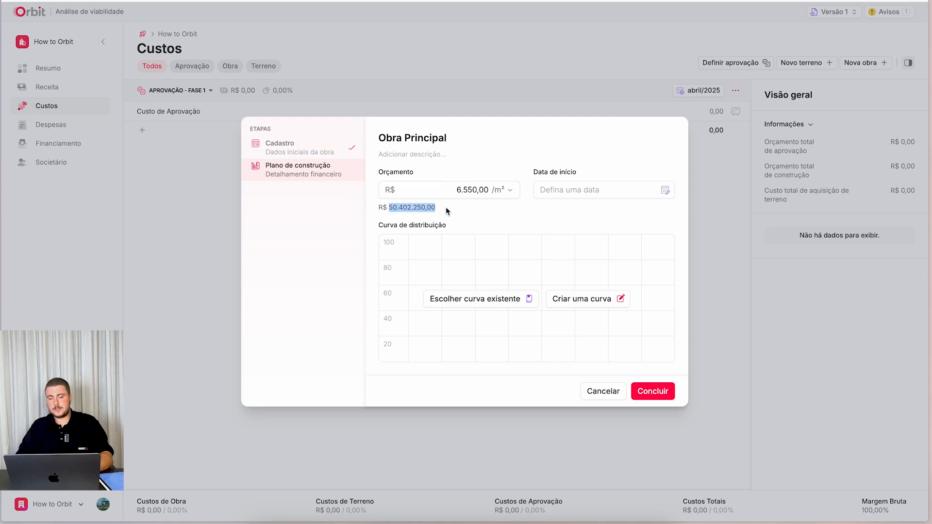
# - Link the start date of Obra Principal to the Meta de vendas of LINHA DE RECEITA 3 with a target of 85,00%
pyautogui.click(631, 190)
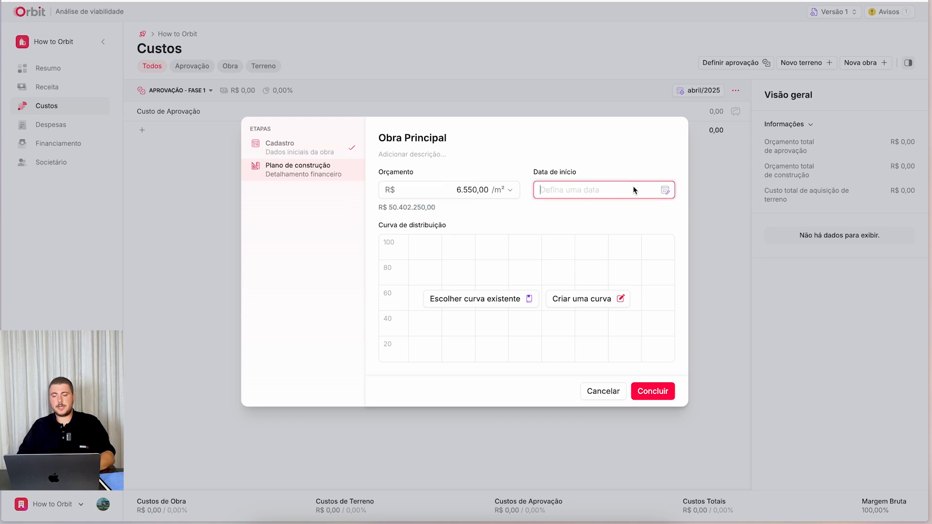
pyautogui.click(665, 190)
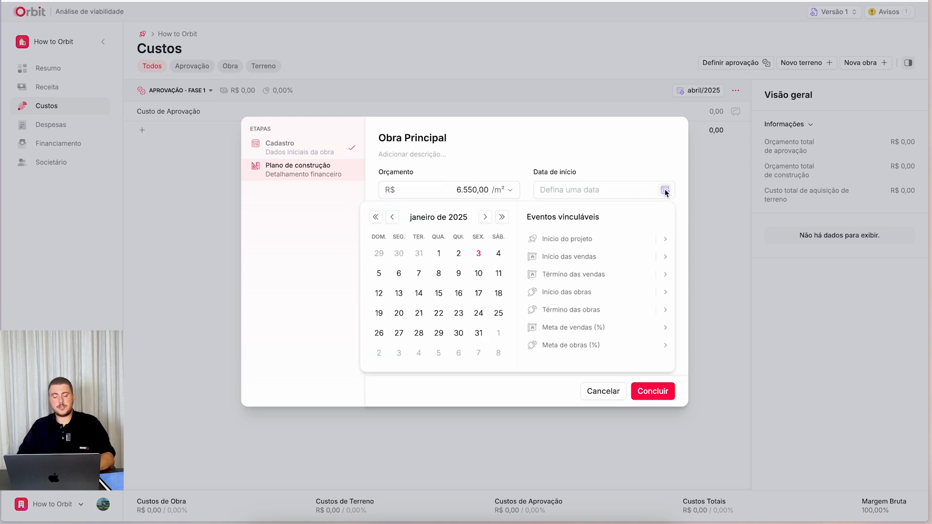
pyautogui.click(591, 335)
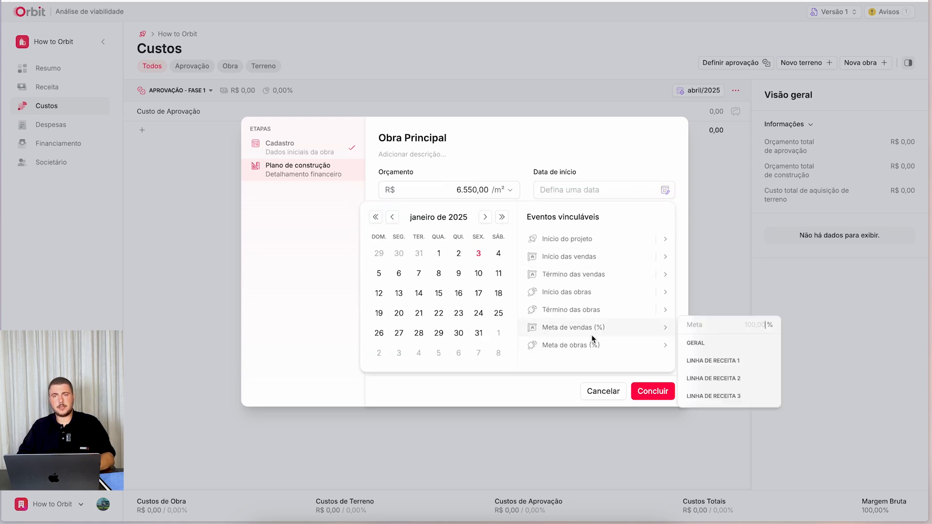
pyautogui.click(727, 396)
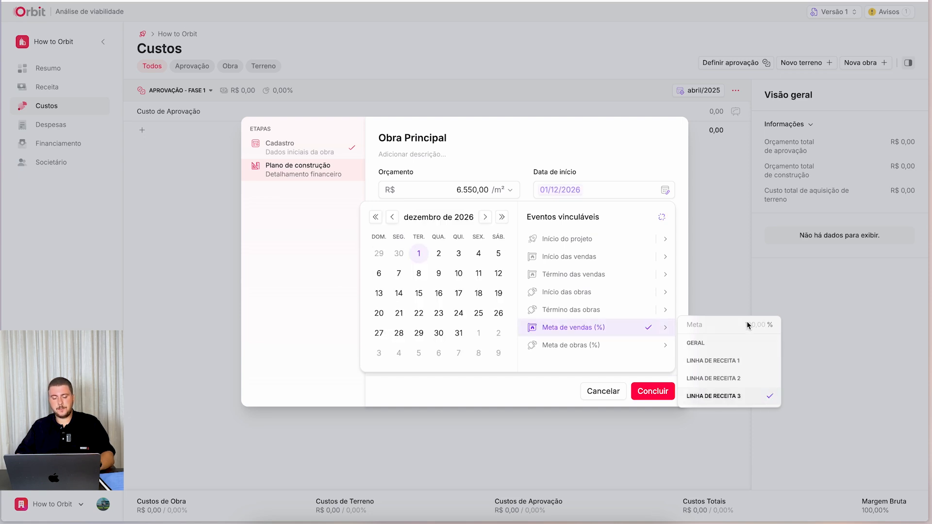
pyautogui.write('0,8500')
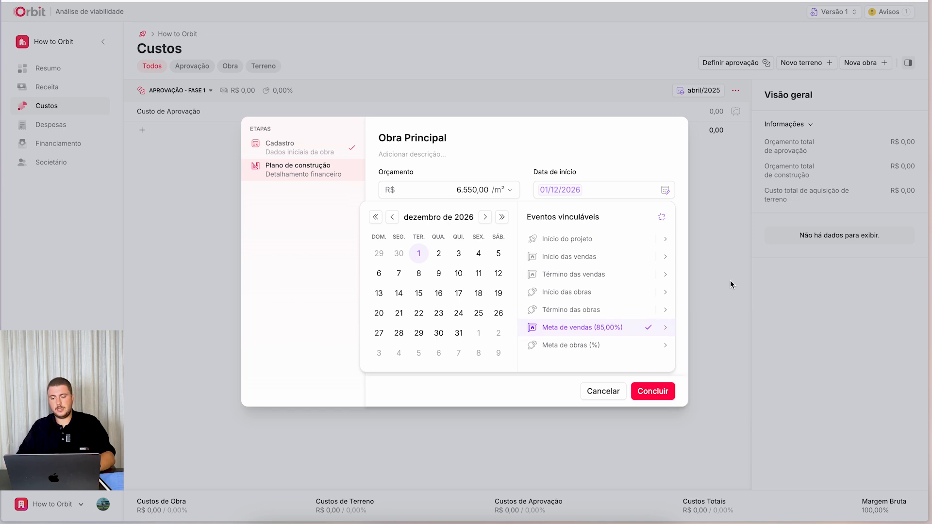
pyautogui.click(673, 328)
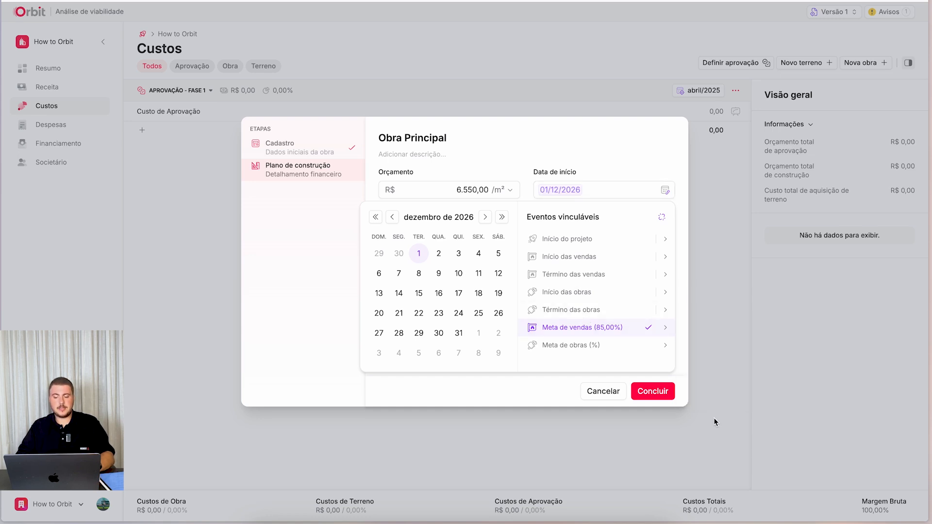
pyautogui.click(615, 327)
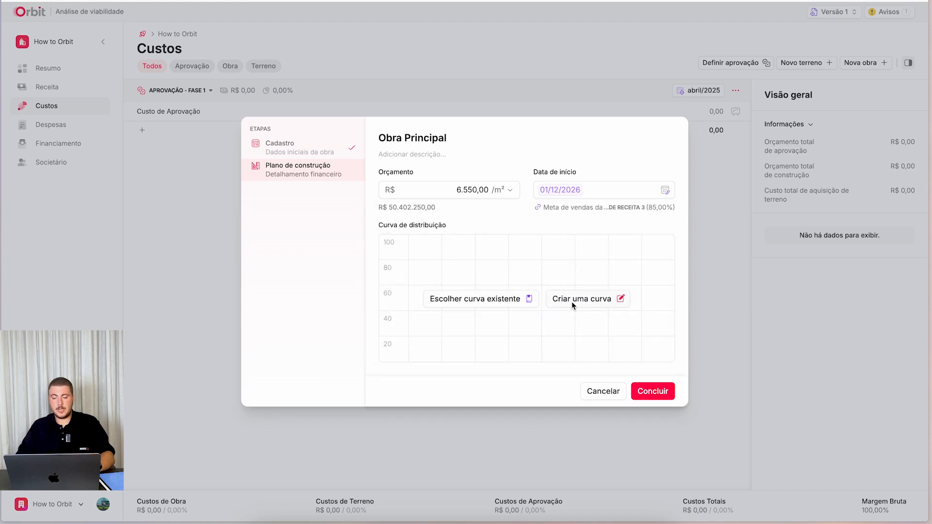
# - Create a new distribution curve for Obra Principal and name it "Curva de Obra de 36m"
pyautogui.click(592, 304)
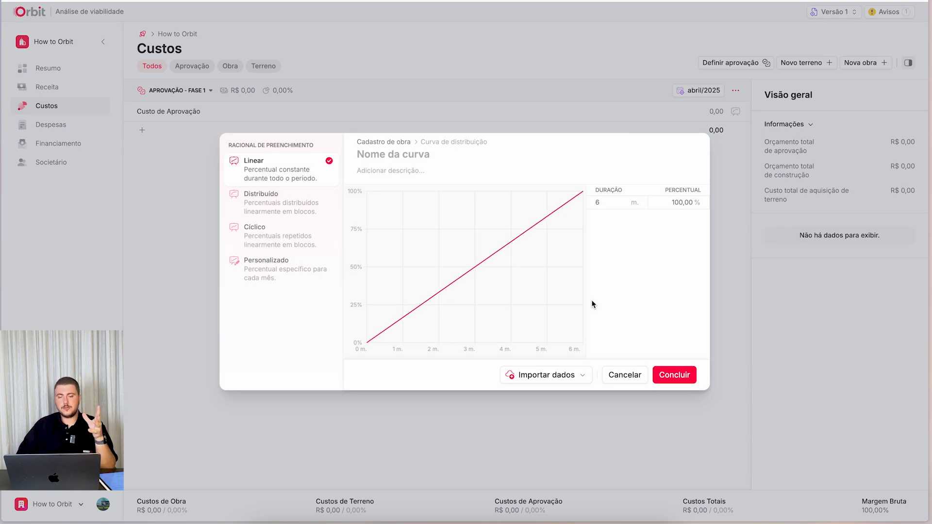
pyautogui.click(381, 158)
pyautogui.write('C')
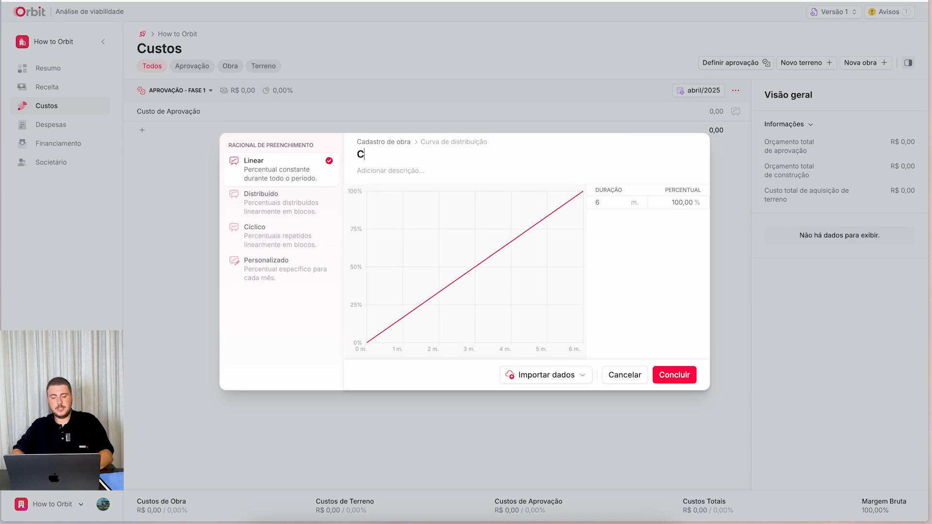
pyautogui.write('urva de')
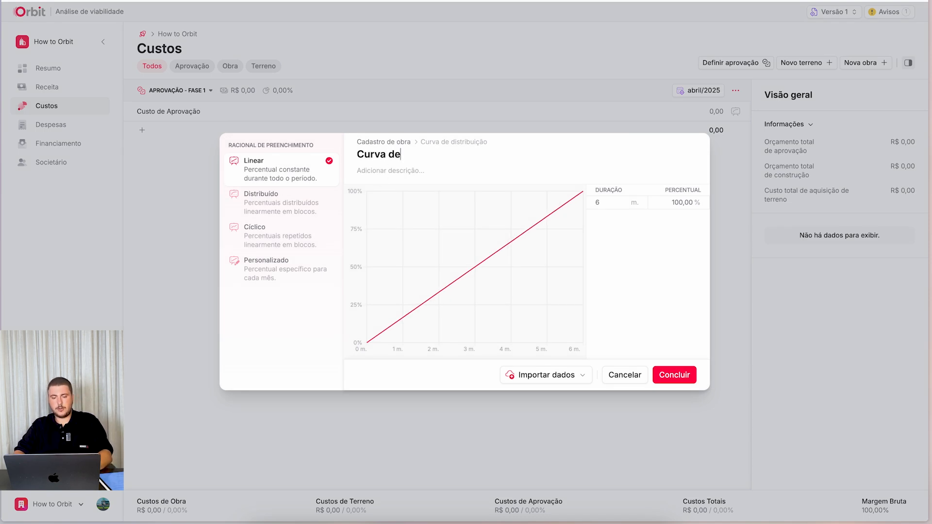
pyautogui.write(' obr')
pyautogui.press('BackSpace')
pyautogui.press('BackSpace')
pyautogui.press('BackSpace')
pyautogui.write('Obra ')
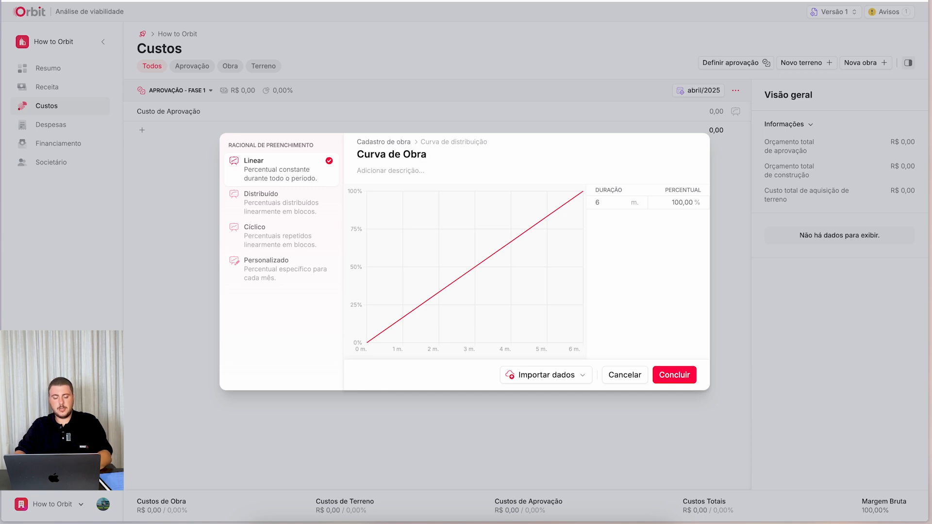
pyautogui.write('de 36m')
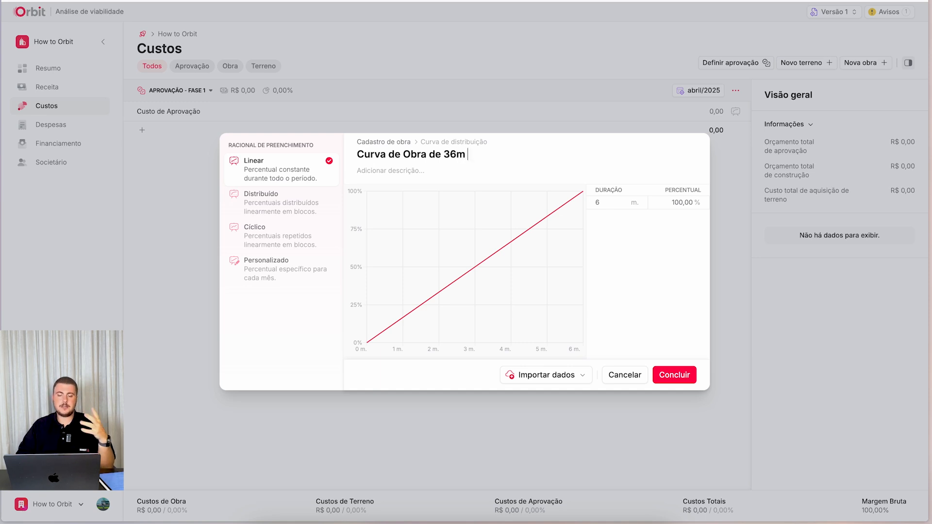
# - Set the filling method of the curve to Personalizado, with a specific percentage for each month
pyautogui.click(300, 199)
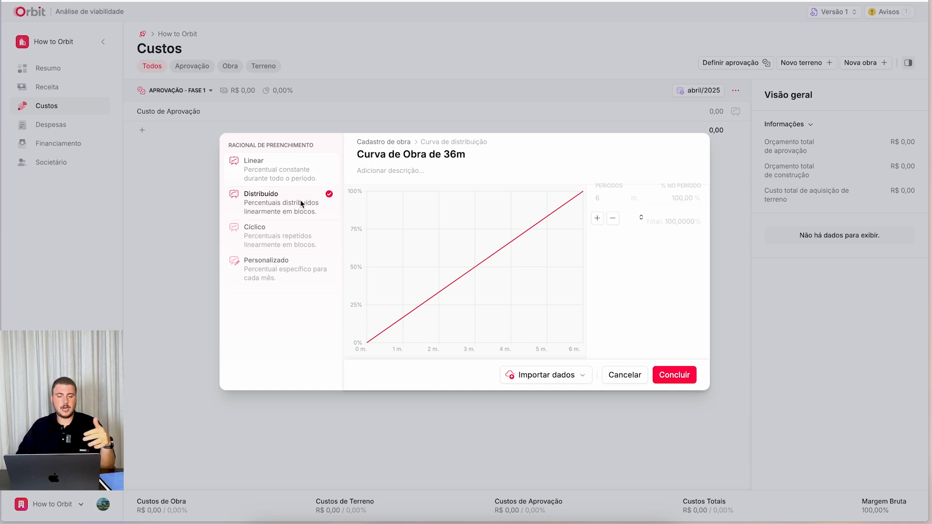
pyautogui.click(284, 238)
pyautogui.click(274, 273)
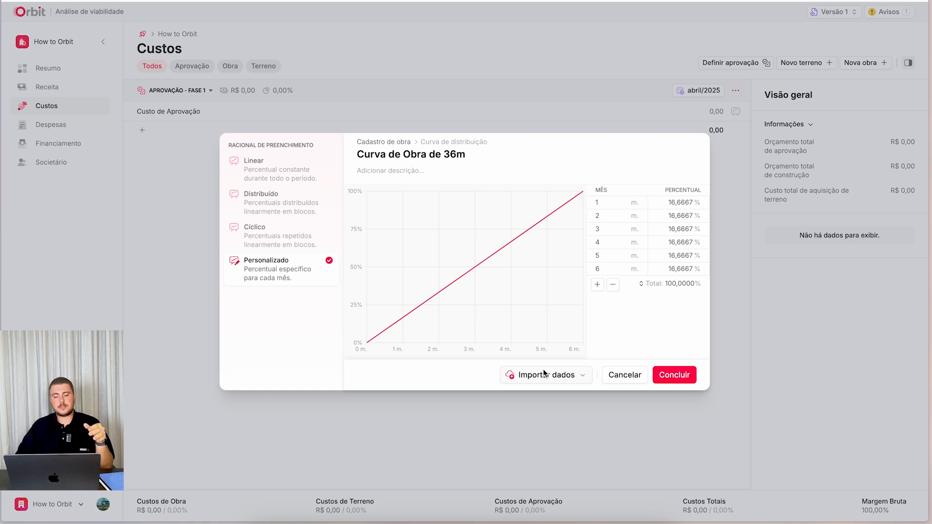
# - Switch to the Excel workbook Cartel1 and copy all the monthly percentages in column A, from A1 to A36
pyautogui.click(594, 523)
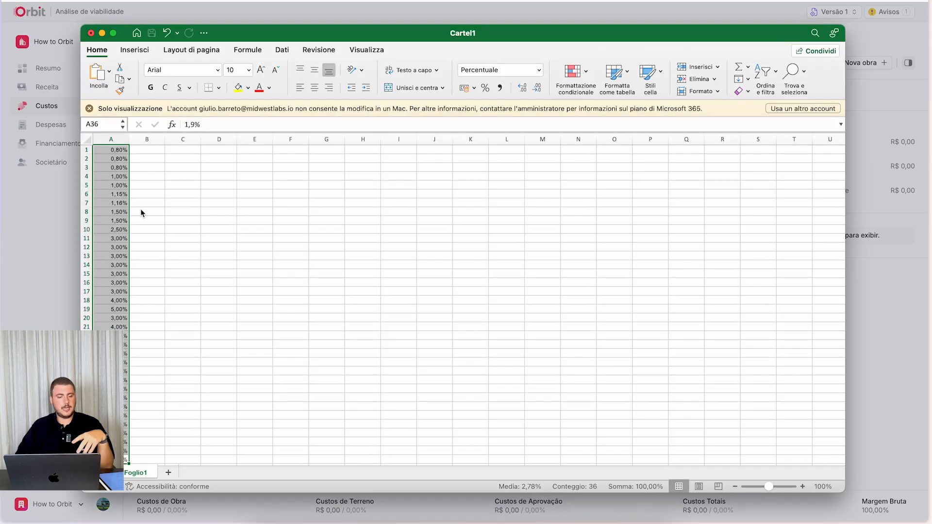
pyautogui.scroll(-5, 140, 212)
pyautogui.scroll(5, 141, 213)
pyautogui.scroll(1, 140, 212)
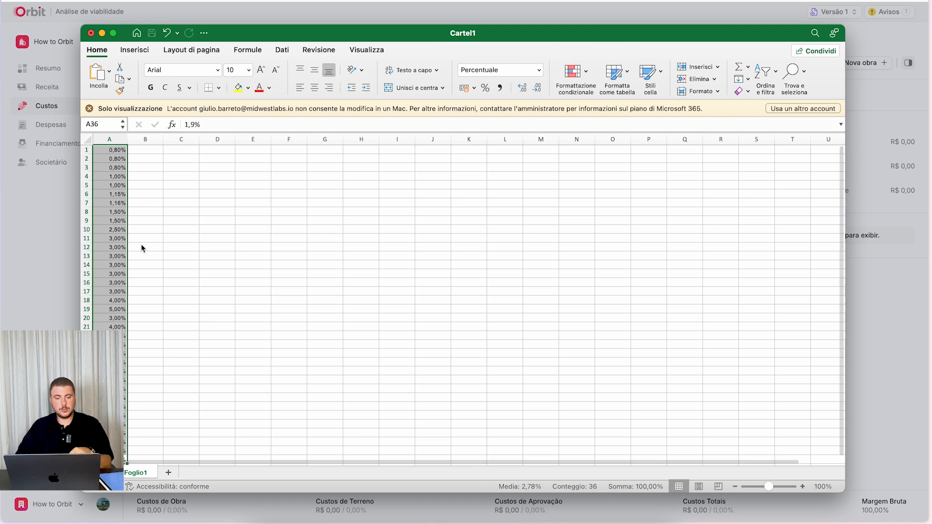
pyautogui.click(167, 263)
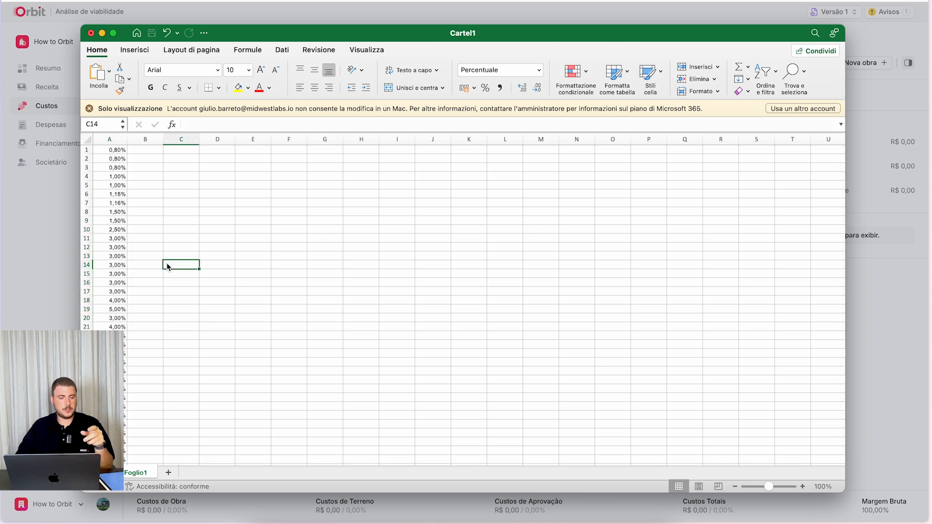
pyautogui.click(104, 153)
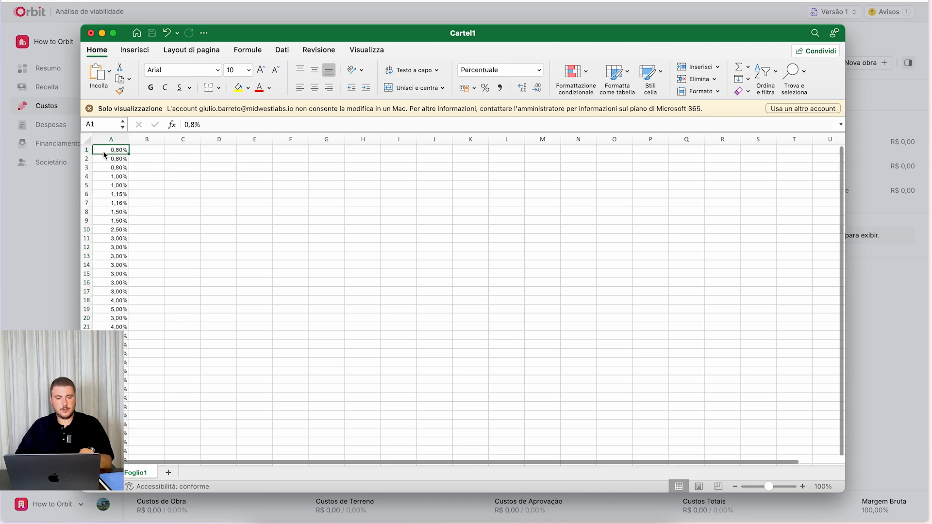
pyautogui.press('super+shift+Down')
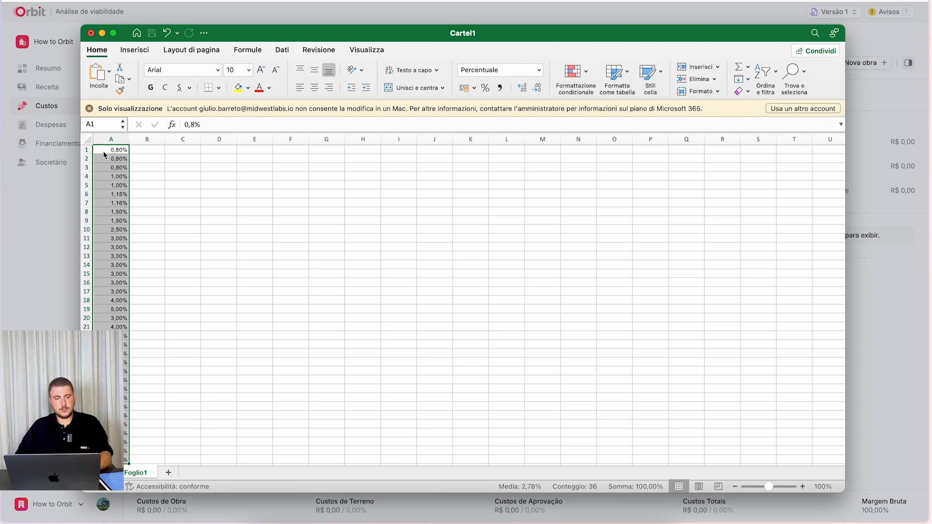
pyautogui.press('super+c')
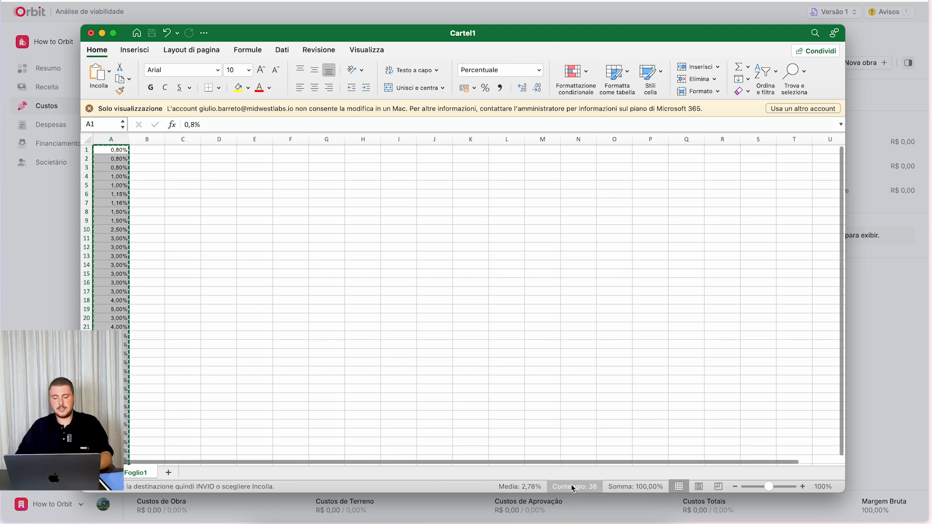
# - Switch back to Orbit, import the copied monthly percentages from the clipboard into the curve and check its months
pyautogui.click(871, 372)
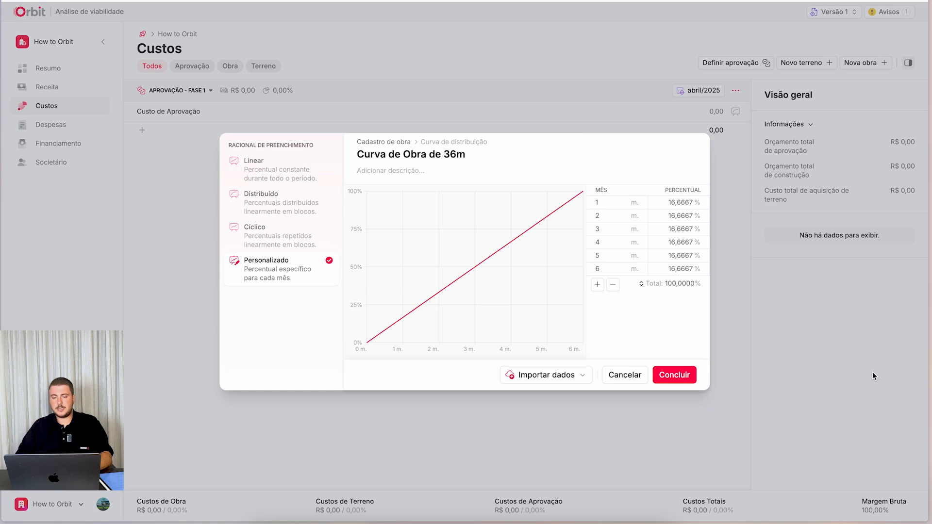
pyautogui.click(553, 377)
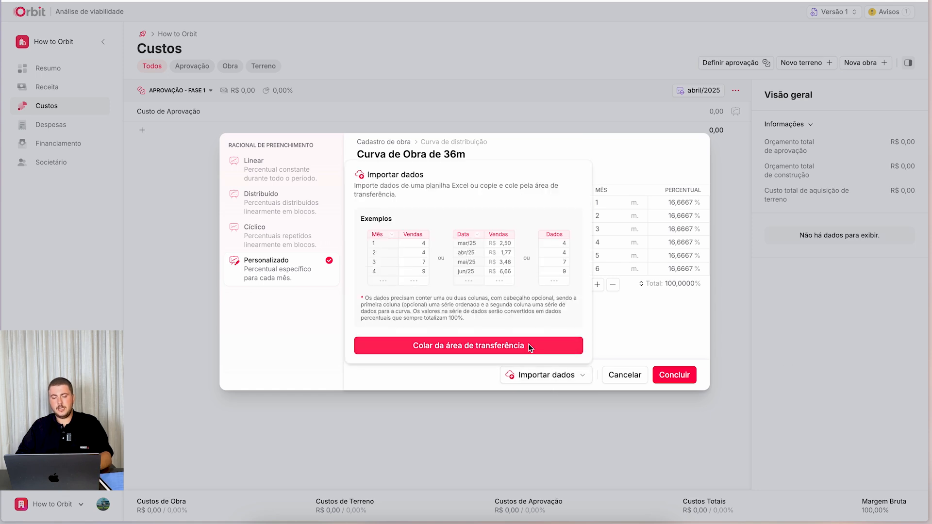
pyautogui.click(530, 346)
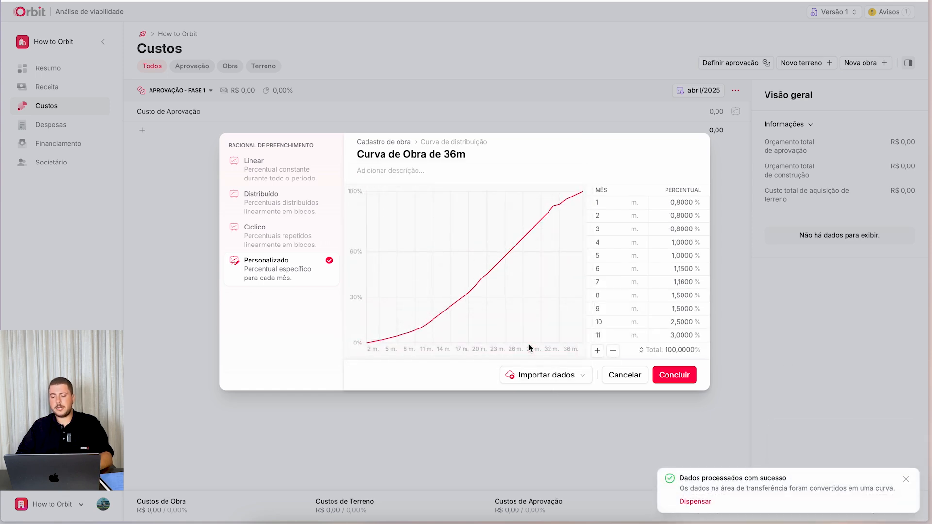
pyautogui.scroll(-2, 654, 240)
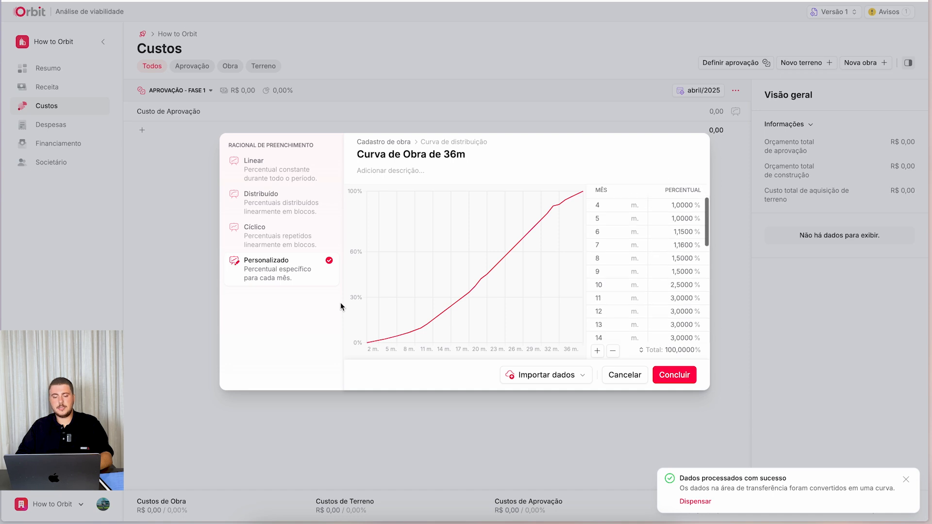
pyautogui.scroll(-10, 653, 287)
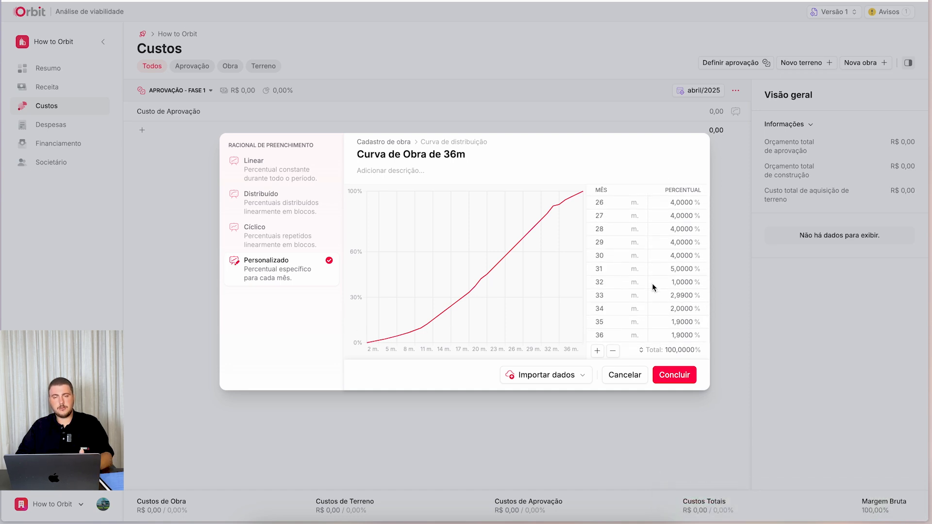
# - Save the Curva de Obra de 36m curve and complete the Obra Principal registration
pyautogui.click(538, 375)
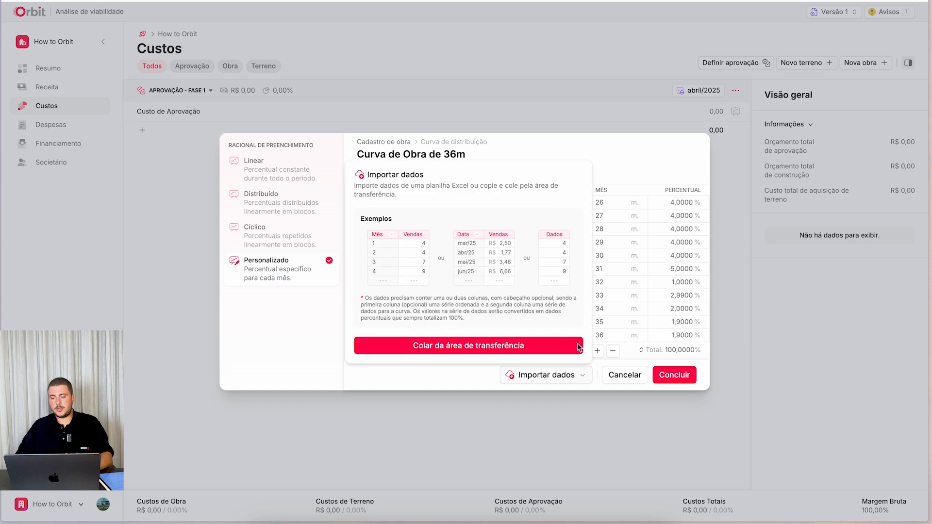
pyautogui.click(652, 146)
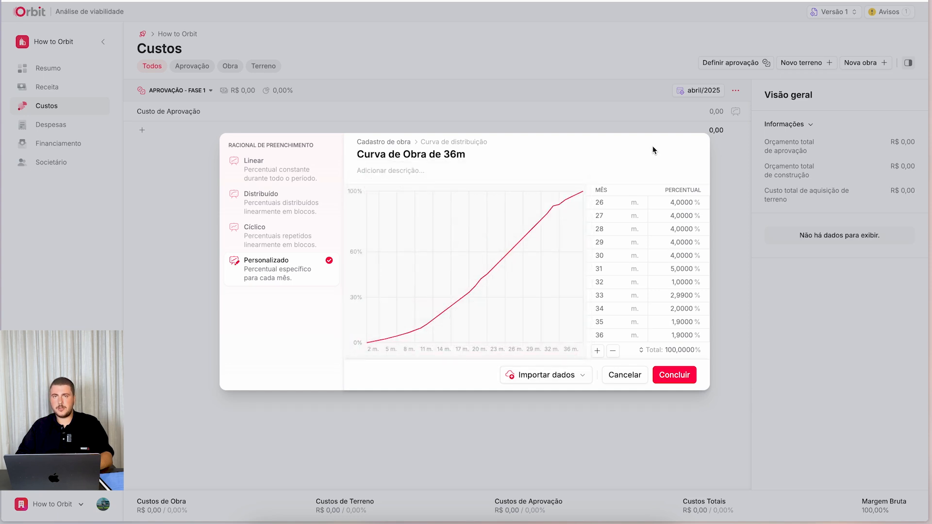
pyautogui.click(677, 374)
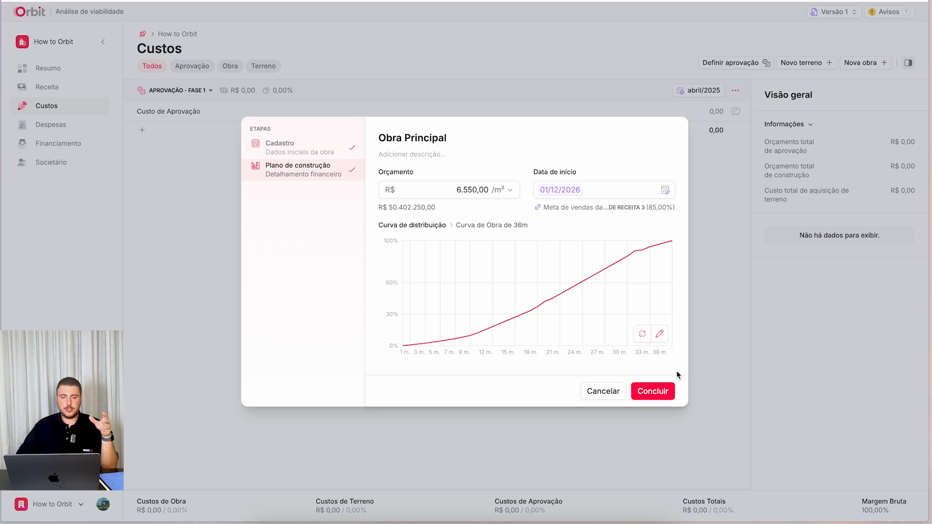
pyautogui.click(660, 392)
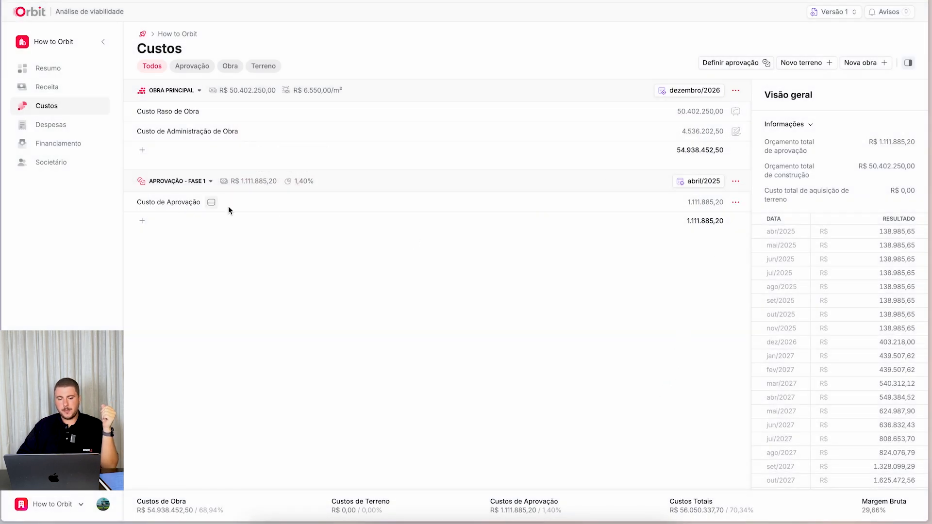
# - Review the budget, start date and curve of the Fase 1 approval, leaving its settings as they are
pyautogui.click(736, 179)
pyautogui.click(698, 219)
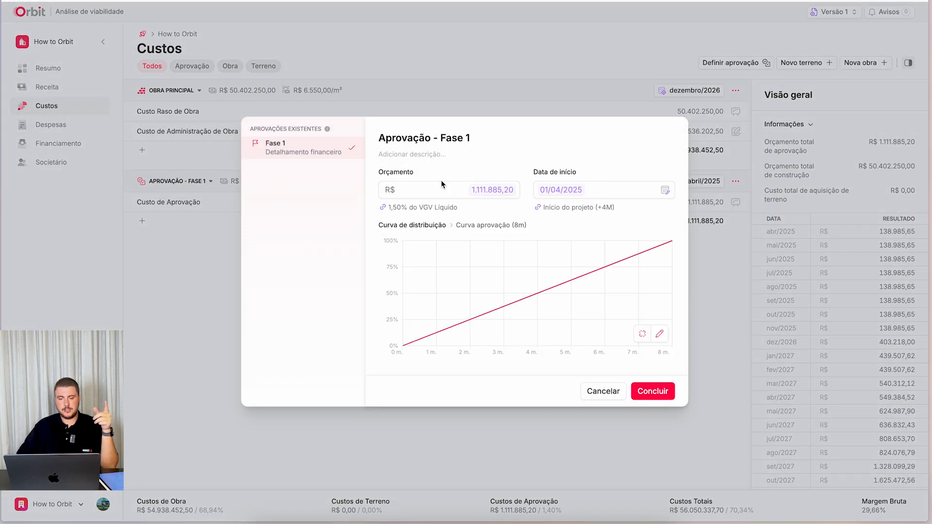
pyautogui.click(661, 390)
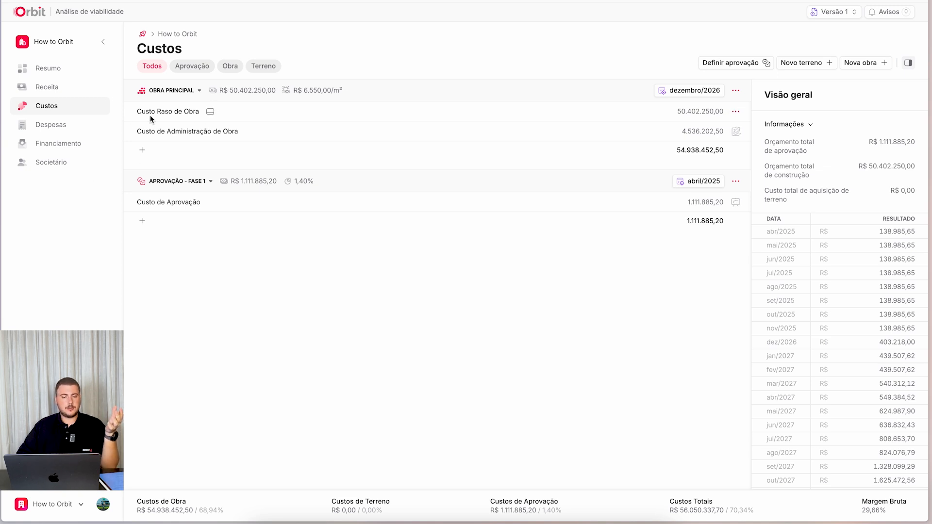
# - Examine the charts and monthly values of Custo Raso de Obra and Custo de Administração de Obra
pyautogui.click(209, 113)
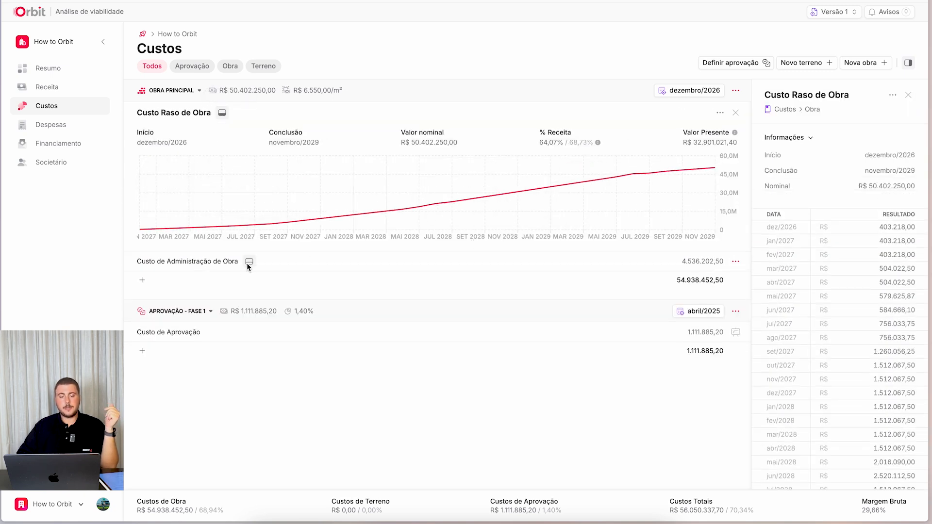
pyautogui.click(246, 262)
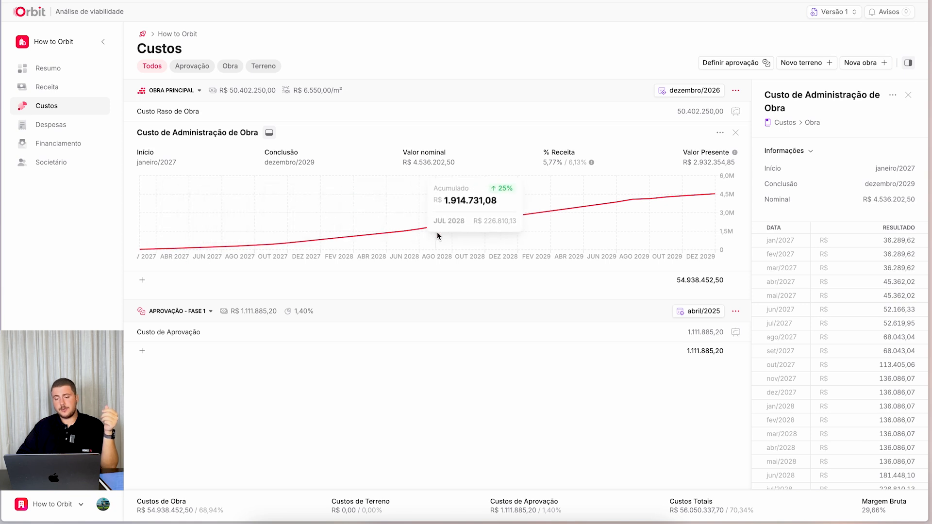
pyautogui.scroll(-5, 841, 293)
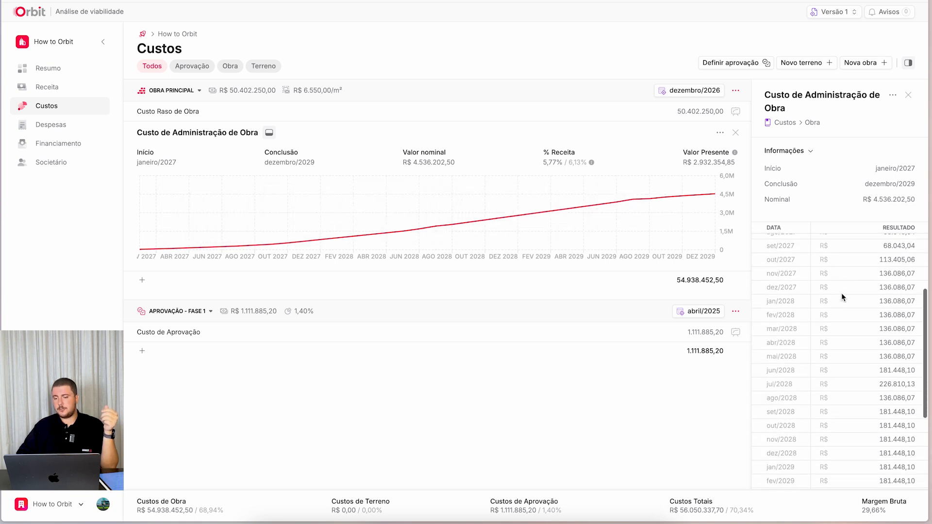
pyautogui.scroll(5, 859, 455)
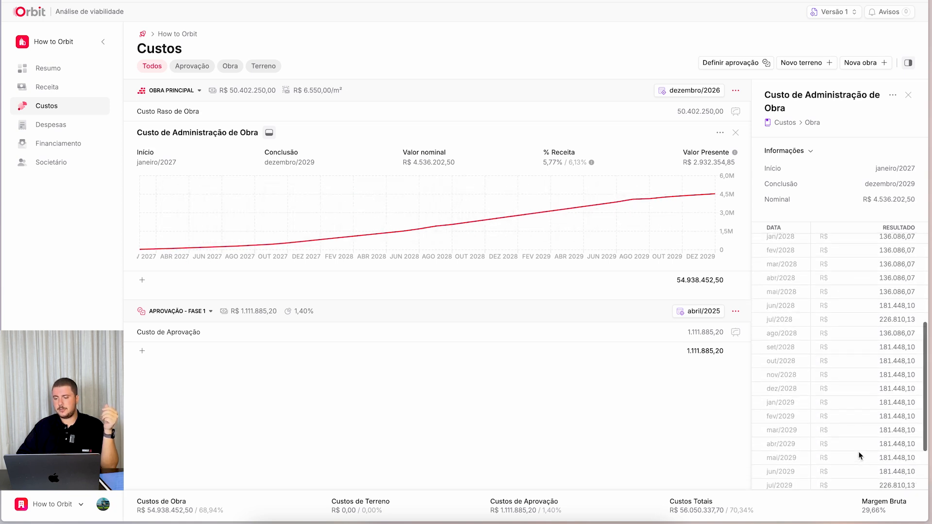
# - Edit Obra Principal to set its administration fee to 8,50% and save the change
pyautogui.click(736, 90)
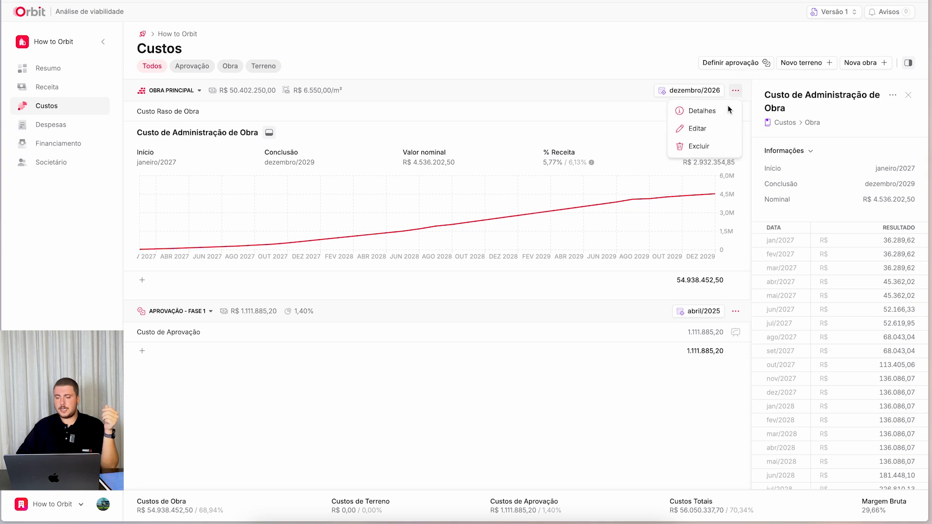
pyautogui.click(714, 131)
pyautogui.click(438, 320)
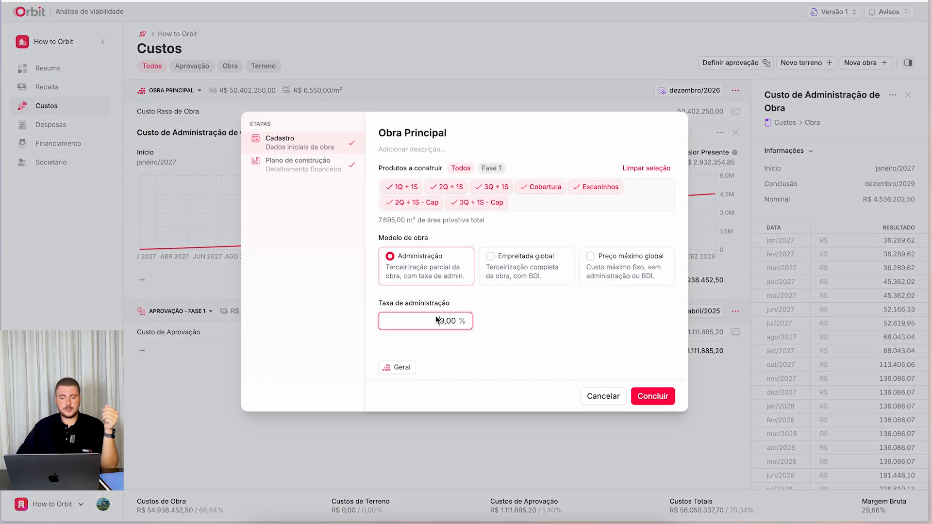
pyautogui.doubleClick(446, 322)
pyautogui.write('850')
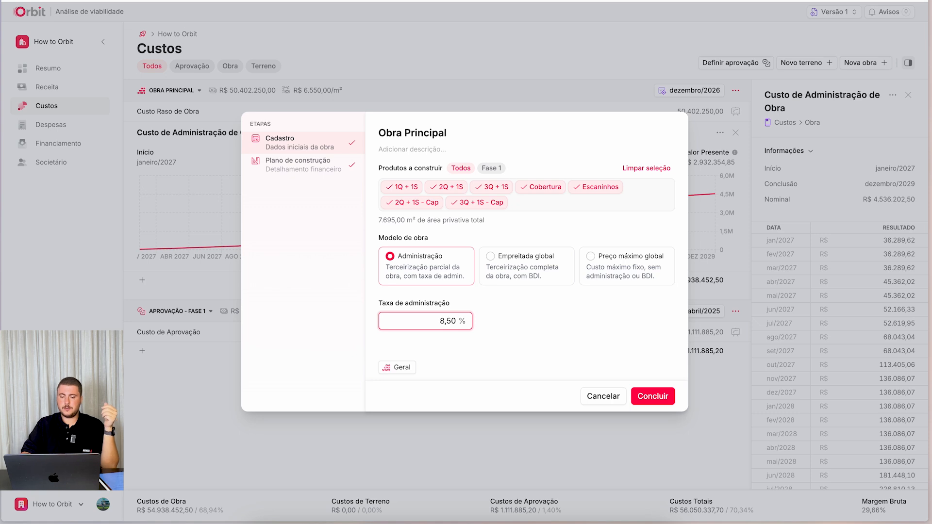
pyautogui.click(652, 396)
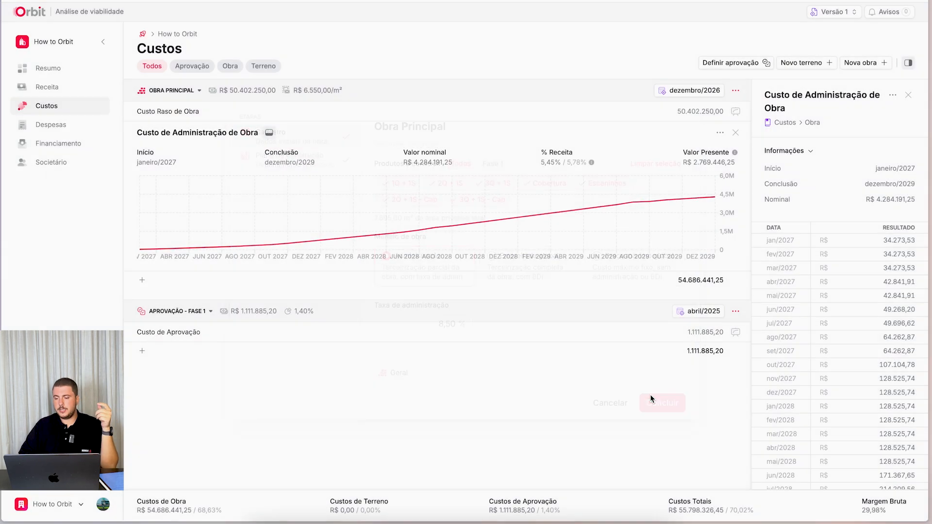
# - Edit Obra Principal to set its administration fee to 9,00% and save the change
pyautogui.scroll(-5, 877, 251)
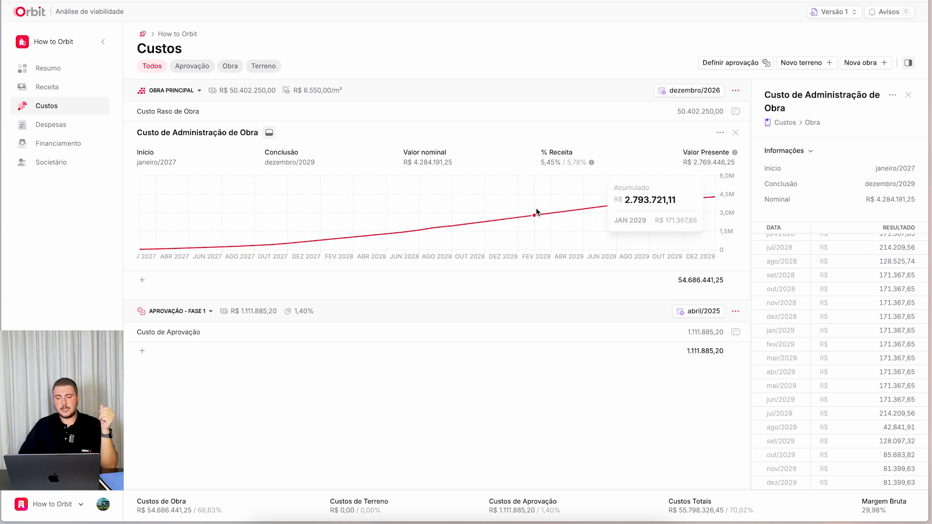
pyautogui.scroll(5, 835, 260)
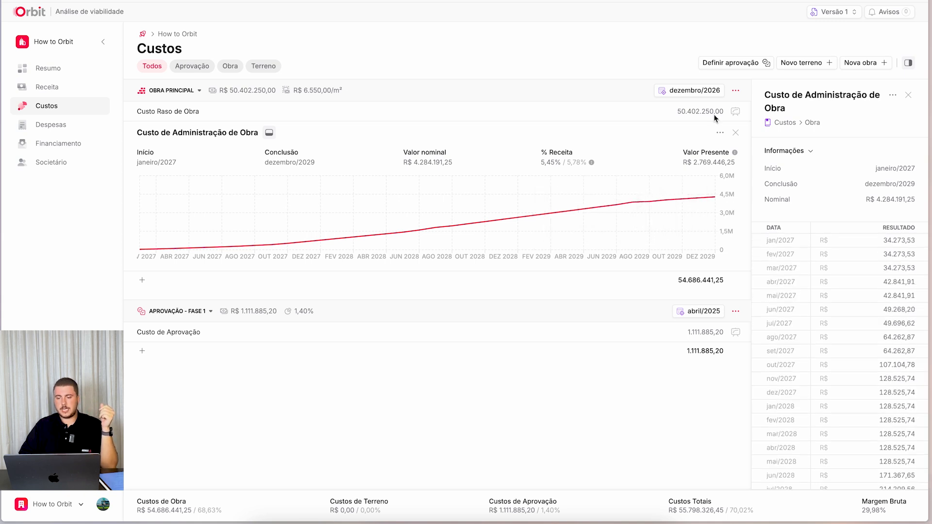
pyautogui.click(722, 133)
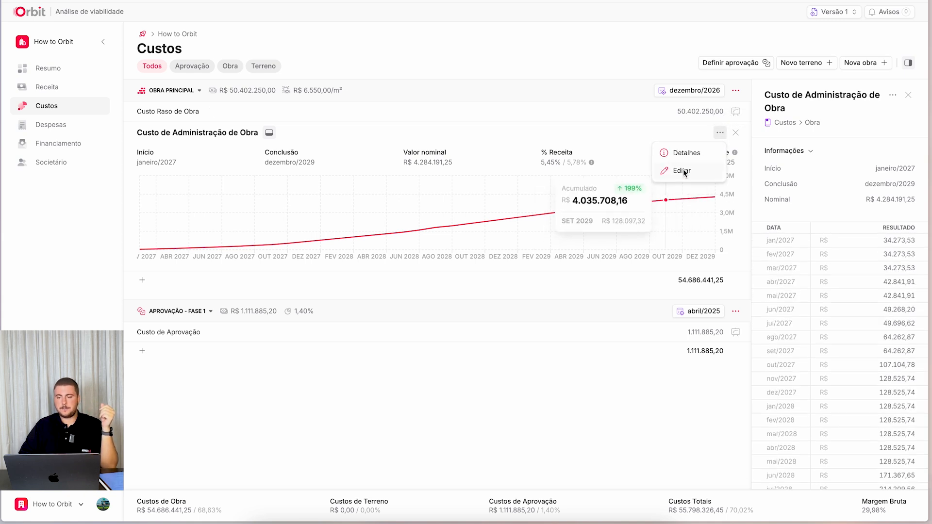
pyautogui.click(735, 91)
pyautogui.click(696, 130)
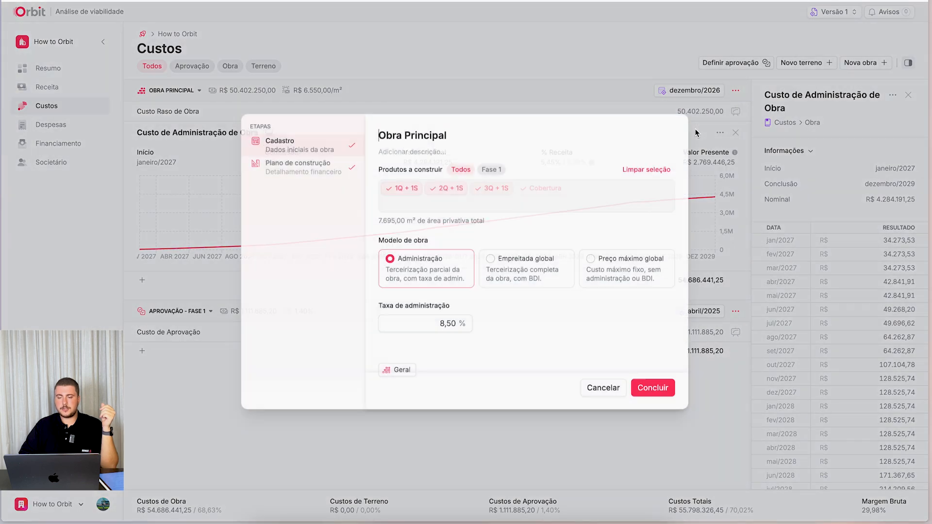
pyautogui.moveTo(440, 322); pyautogui.dragTo(447, 324)
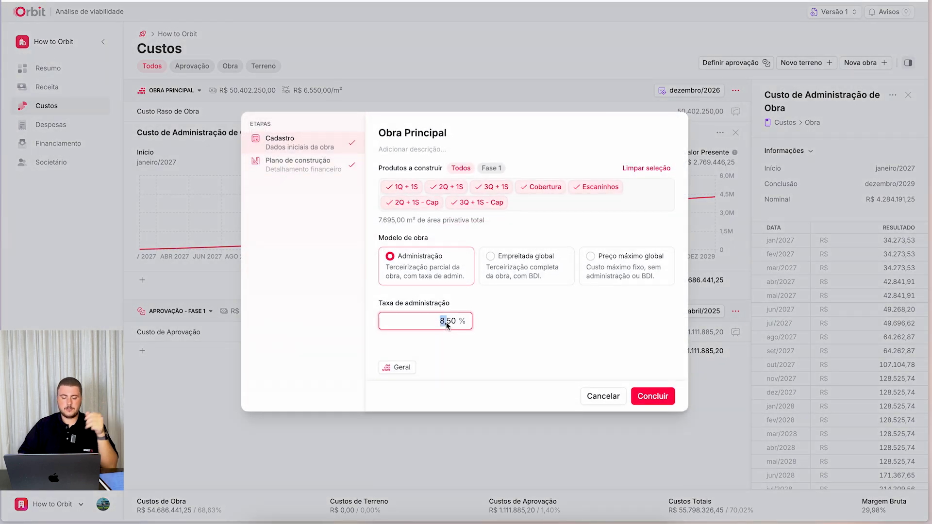
pyautogui.press('Right')
pyautogui.press('Right')
pyautogui.hotkey('ctrl', 'a')
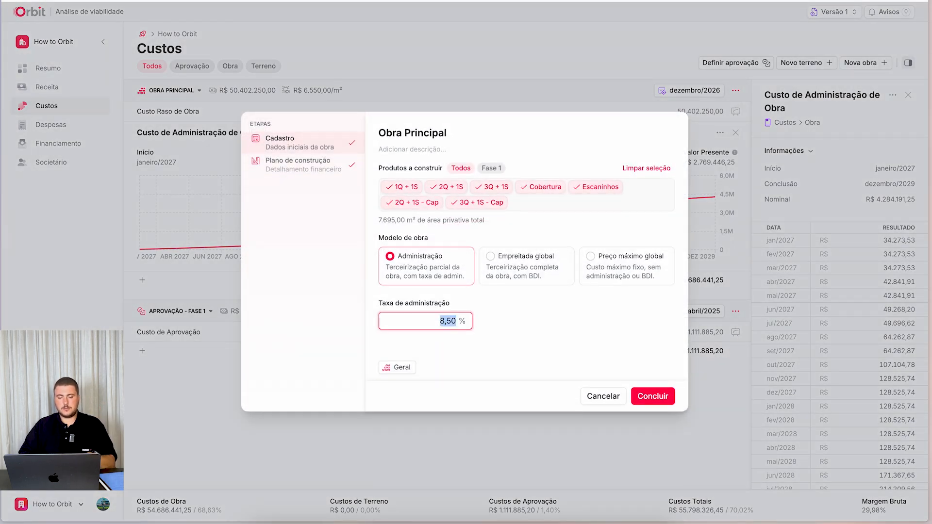
pyautogui.write('9')
pyautogui.write('00')
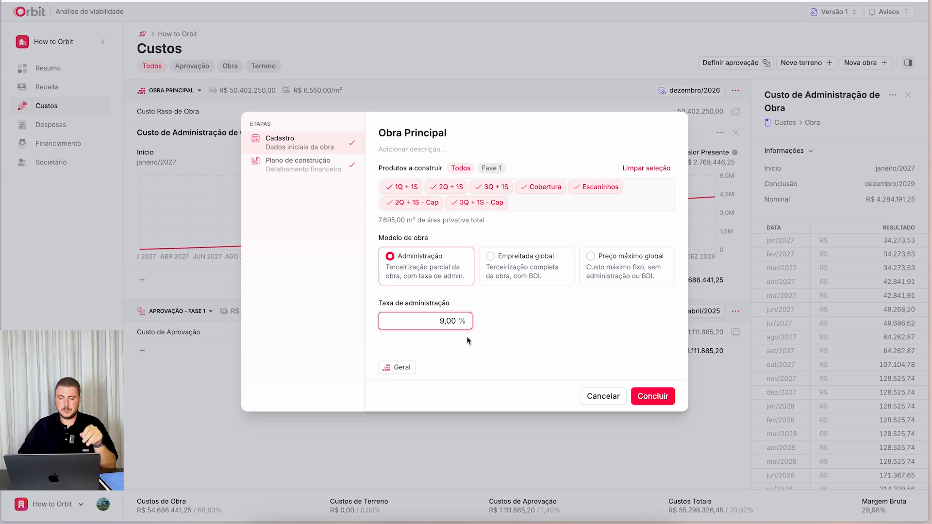
pyautogui.click(653, 396)
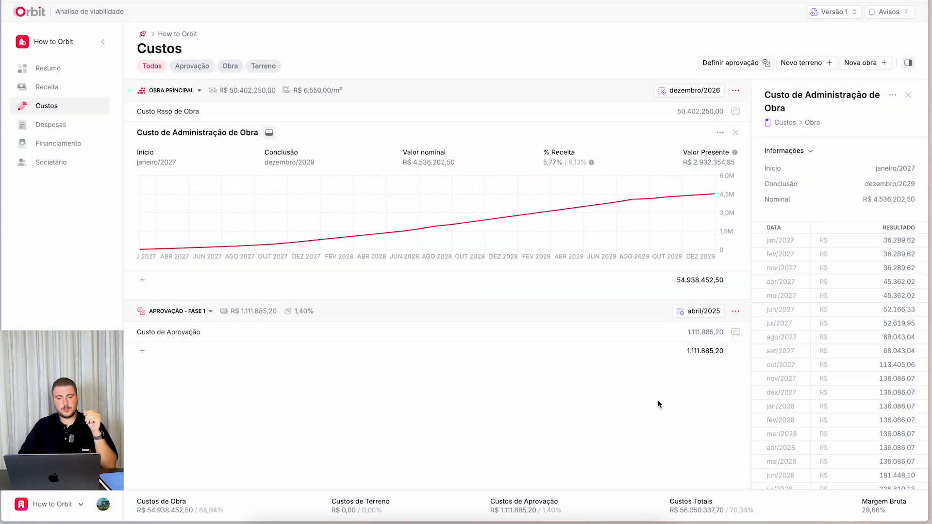
# - Review the charts and values of Custo de Aprovação, Custo de Administração de Obra and Custo Raso de Obra
pyautogui.click(268, 133)
pyautogui.click(209, 203)
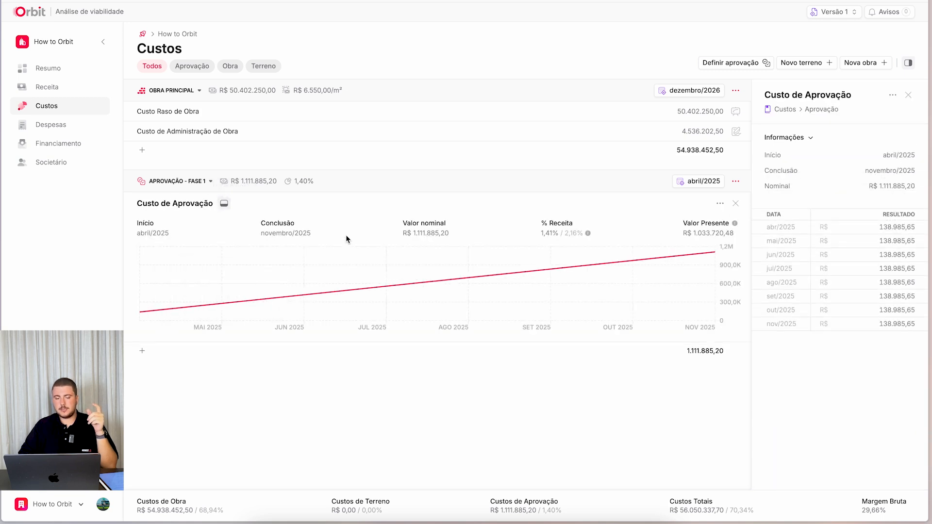
pyautogui.click(224, 203)
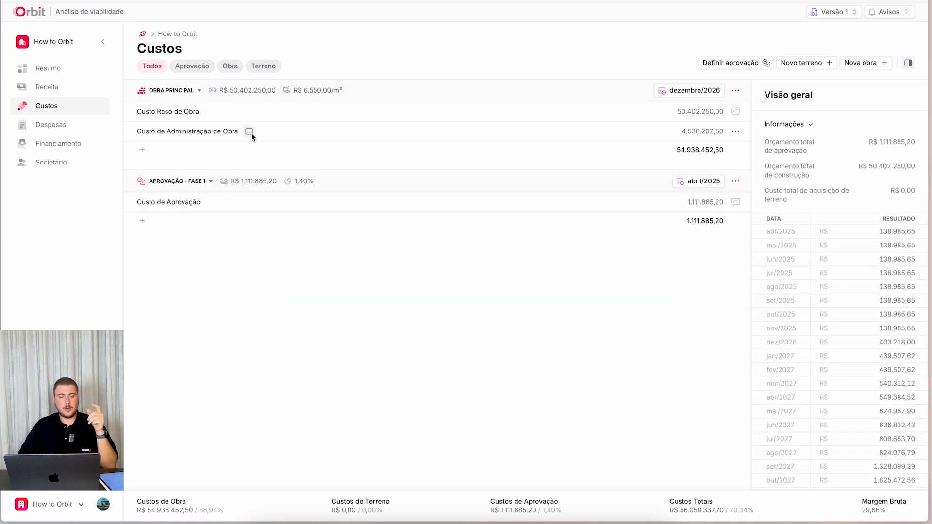
pyautogui.click(249, 132)
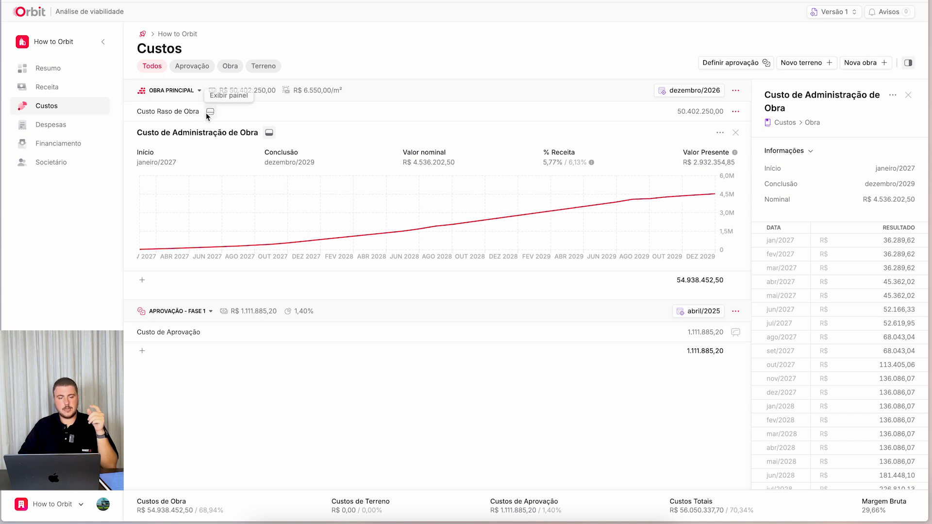
pyautogui.click(206, 113)
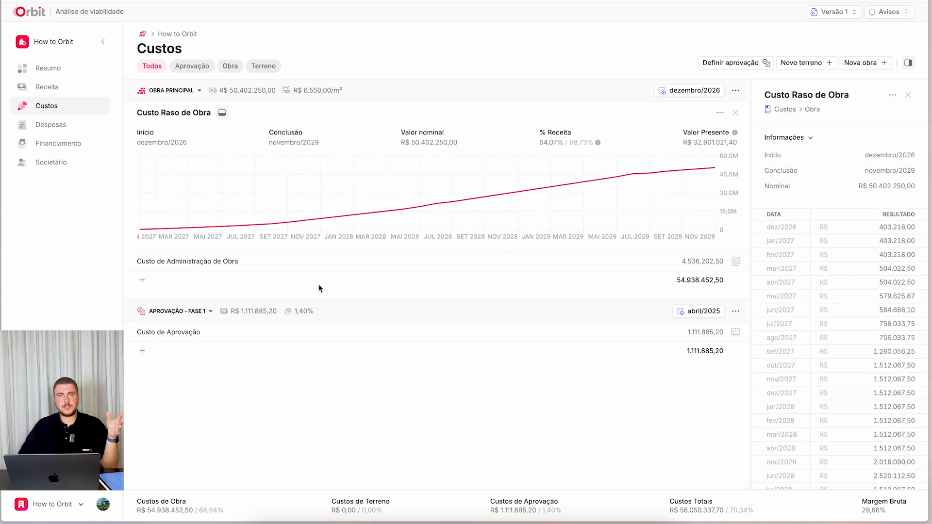
pyautogui.moveTo(381, 227)
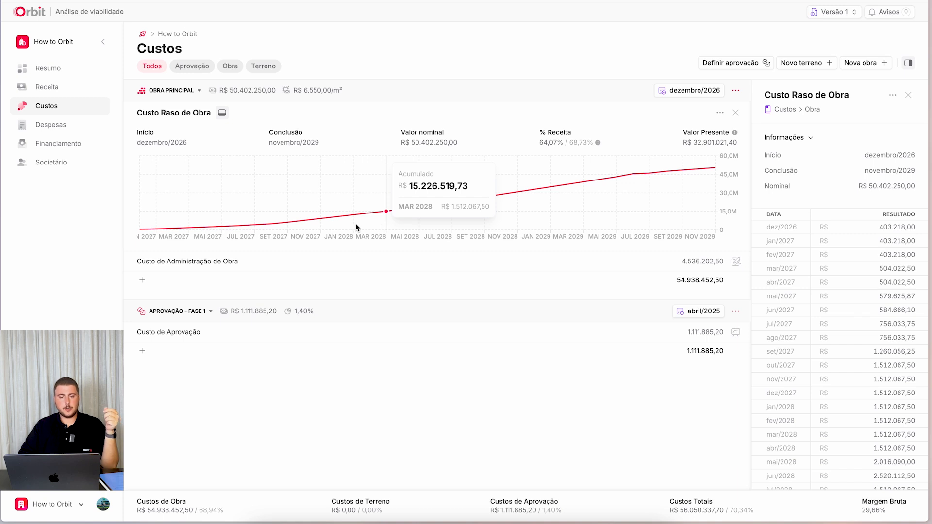
# - Filter the costs by Aprovação and by Obra, ending on the Terreno category
pyautogui.click(183, 71)
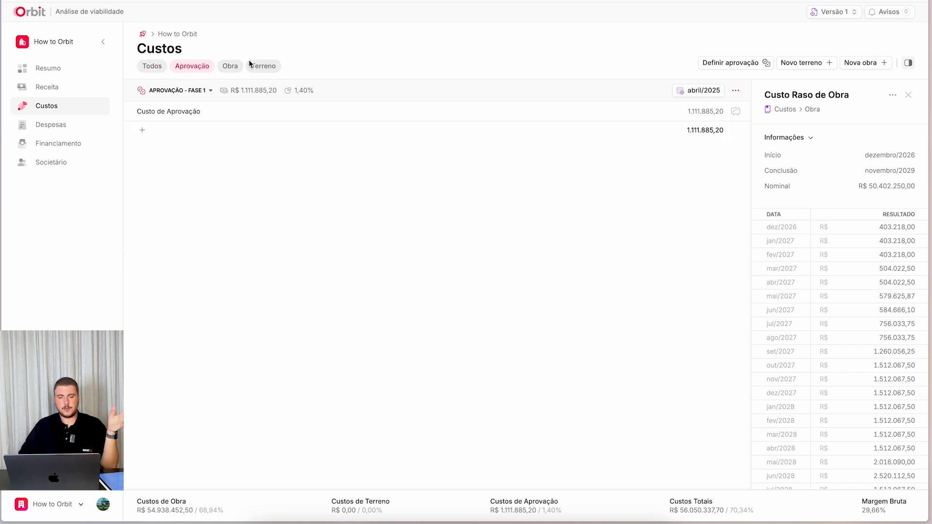
pyautogui.click(231, 69)
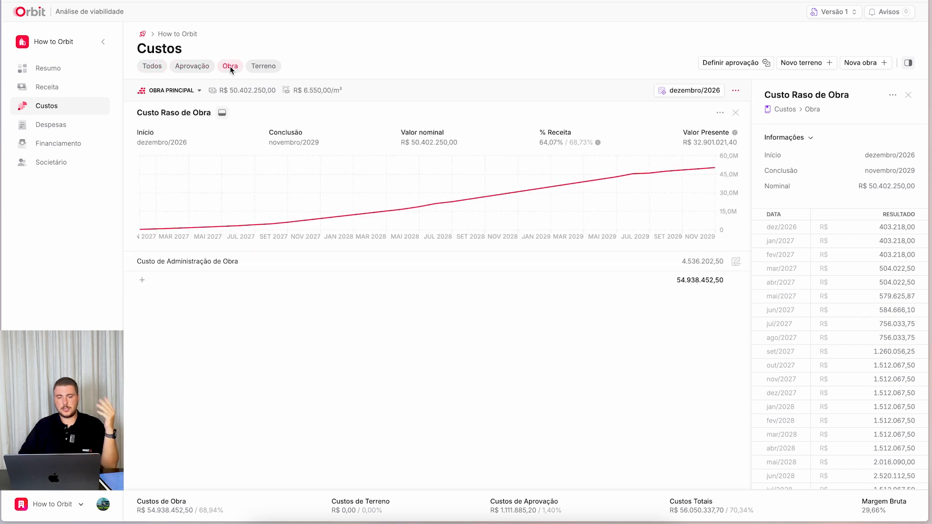
pyautogui.click(271, 66)
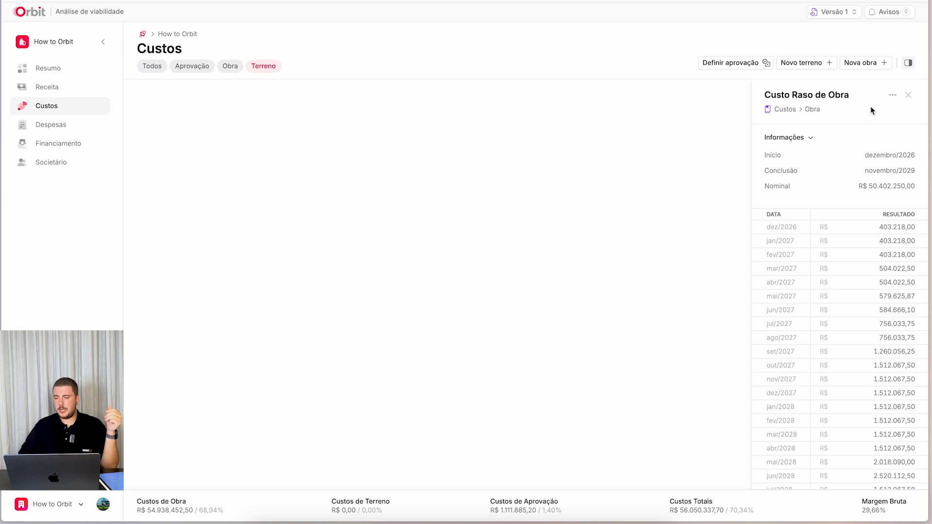
# - Create a new land entry named Terreno principal, with its acquisition date linked to Início do projeto (+1M), 01/01/2025
pyautogui.click(789, 63)
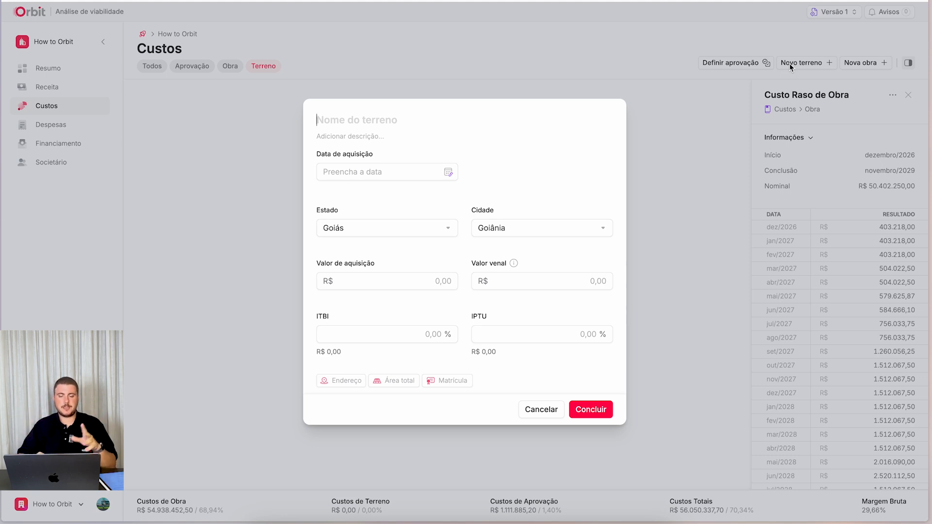
pyautogui.write('Ter')
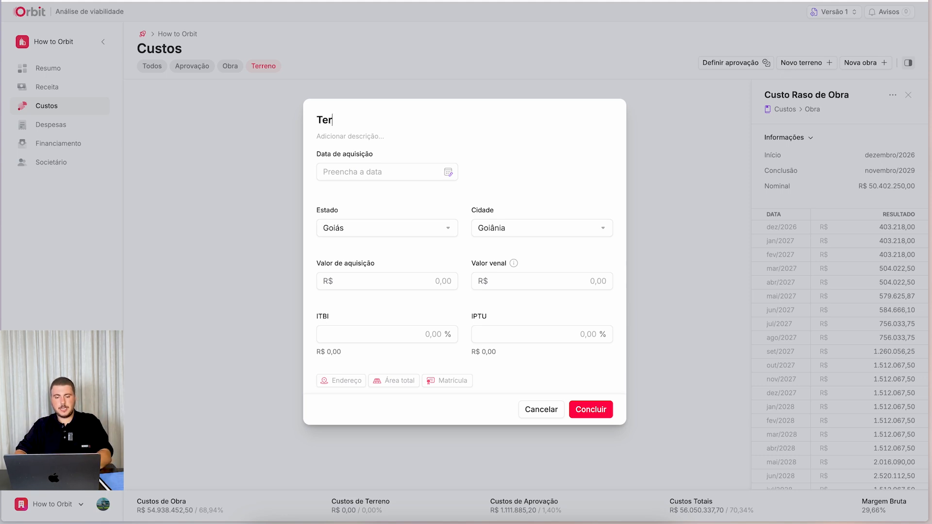
pyautogui.write('reno principal')
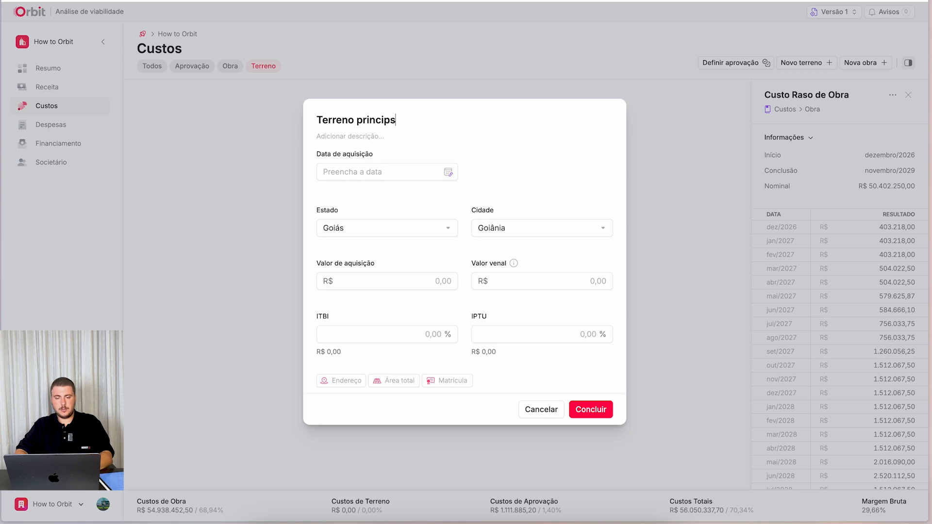
pyautogui.click(447, 172)
pyautogui.click(449, 390)
pyautogui.click(556, 388)
pyautogui.click(532, 169)
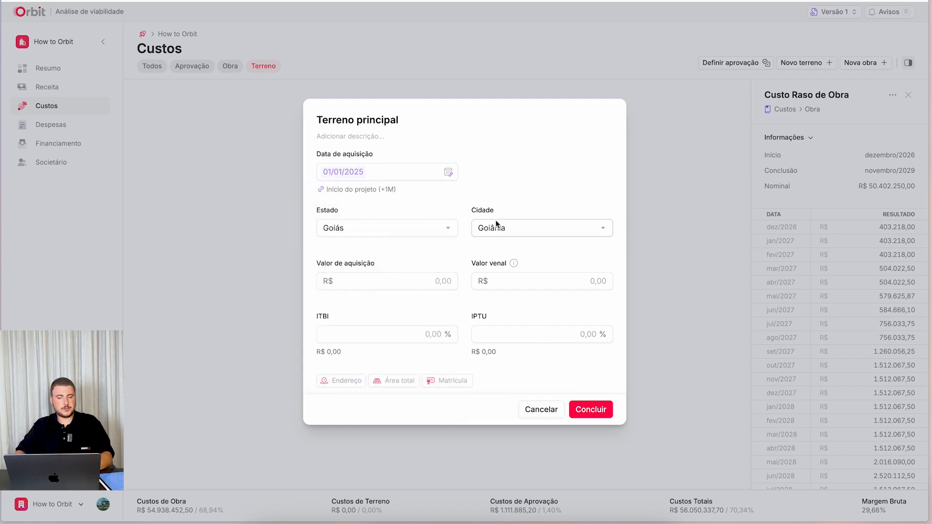
# - Set the land's acquisition value to R$ 1.000.000,00 and its valor venal to R$ 2.000.000,00
pyautogui.click(375, 283)
pyautogui.click(382, 281)
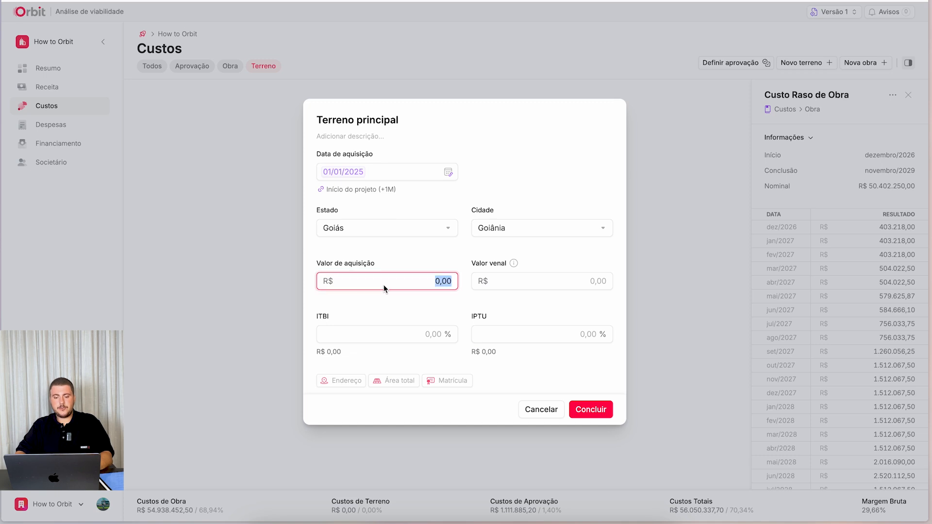
pyautogui.write('1.000.000,')
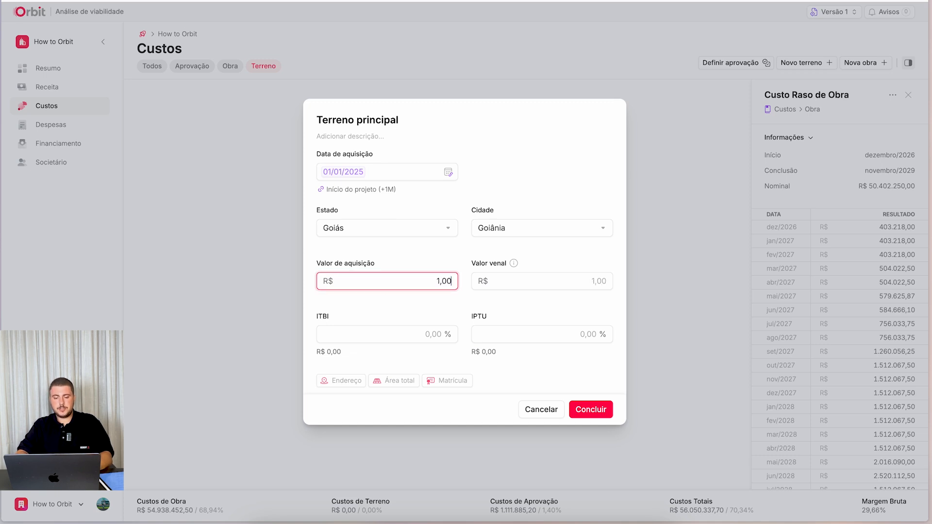
pyautogui.write('00')
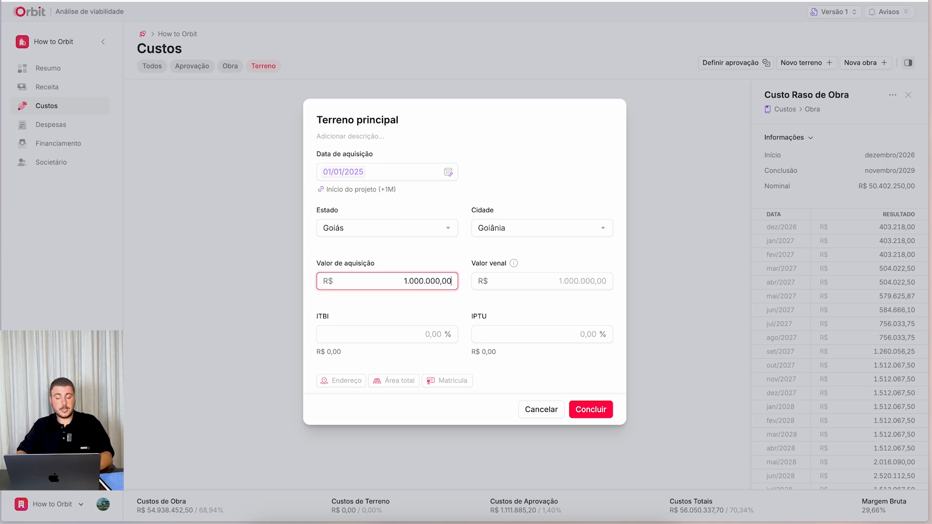
pyautogui.click(521, 286)
pyautogui.write('2')
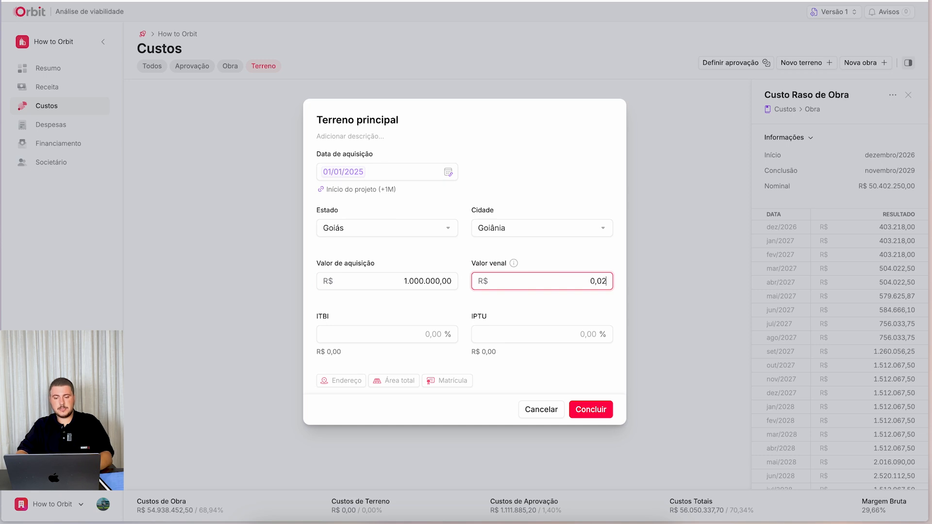
pyautogui.write('.000.000,0')
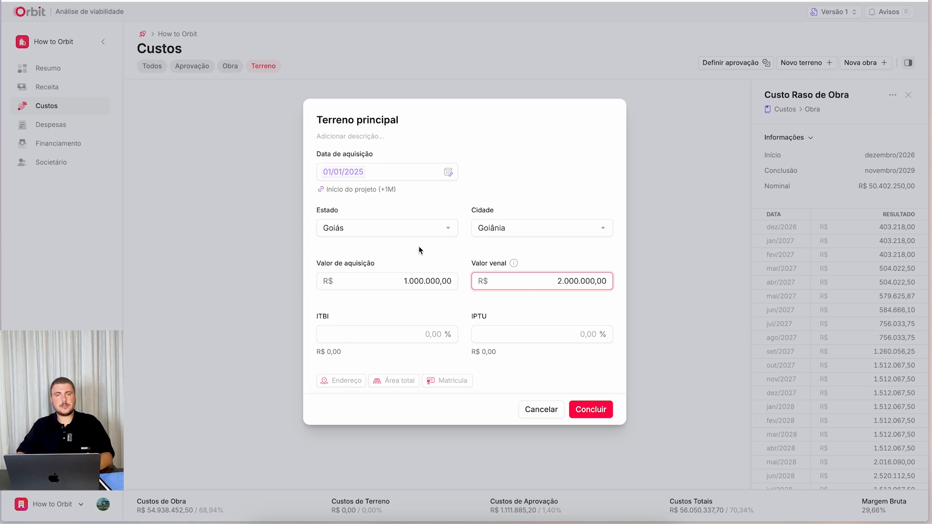
pyautogui.click(398, 307)
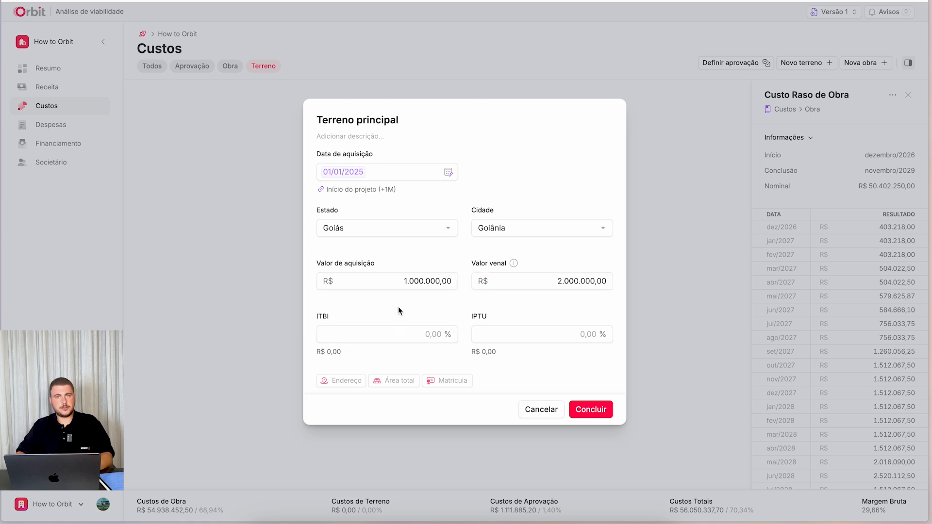
# - Set the land's ITBI rate to 2,00% and its IPTU rate to 3,00%
pyautogui.click(345, 339)
pyautogui.write('200')
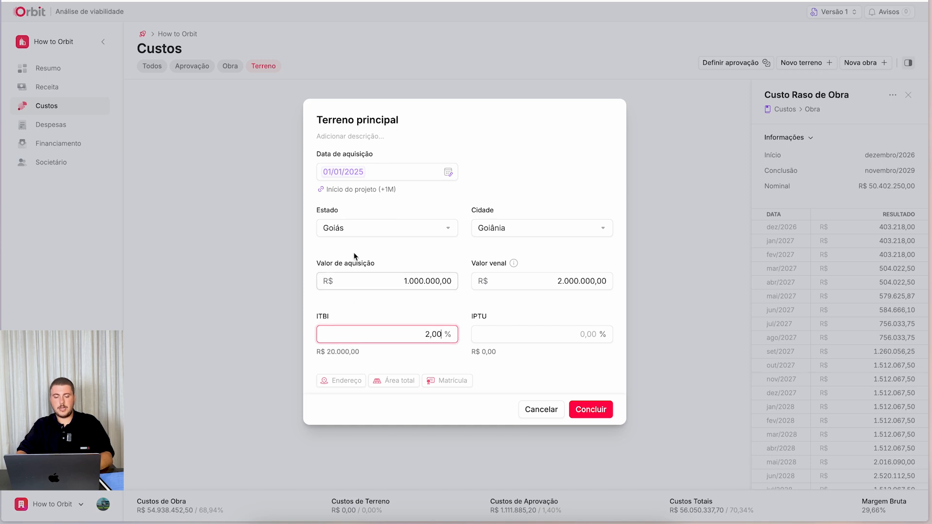
pyautogui.click(510, 340)
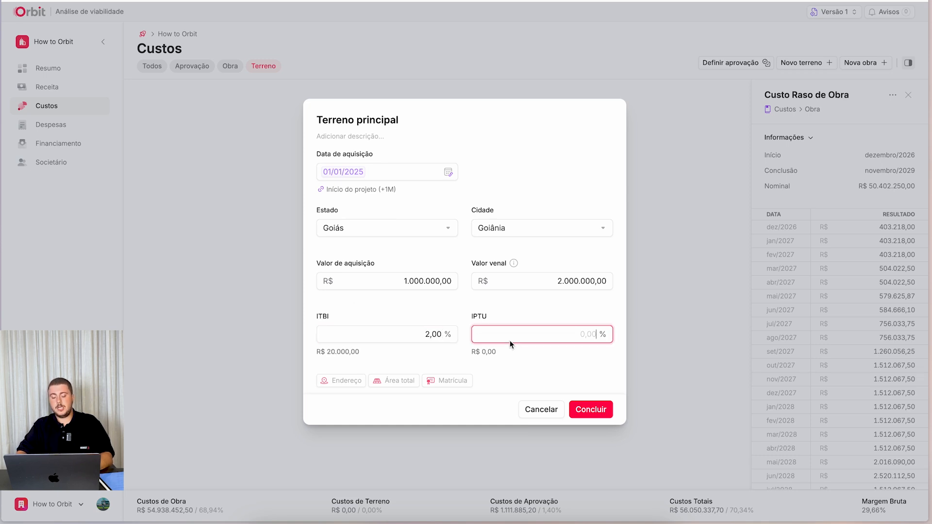
pyautogui.write('300')
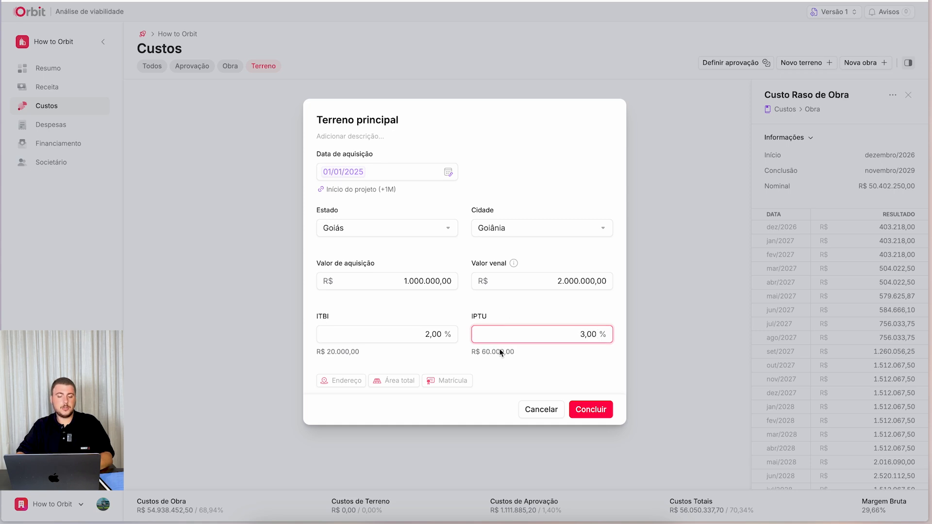
# - Enter a total area of 1.550,00 m² for Terreno principal and complete its registration
pyautogui.click(346, 380)
pyautogui.click(379, 380)
pyautogui.click(450, 384)
pyautogui.click(403, 383)
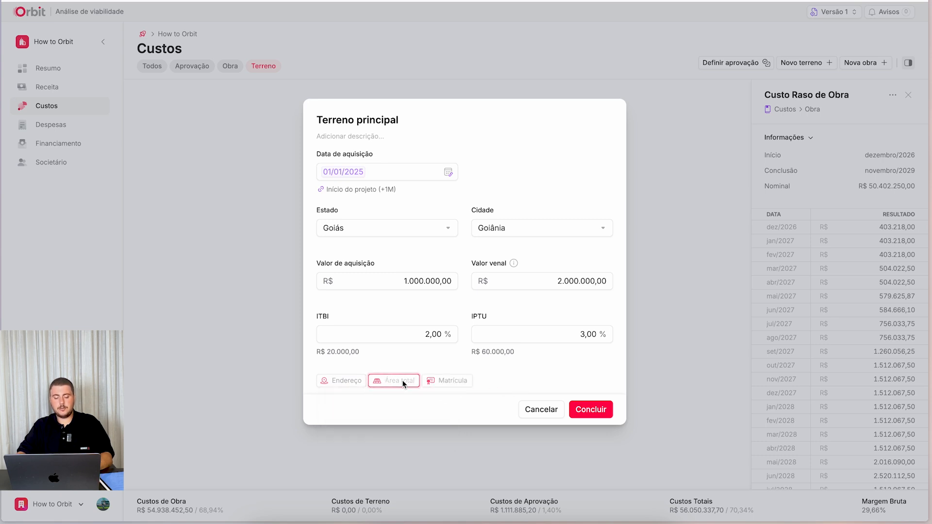
pyautogui.write('1.550,00')
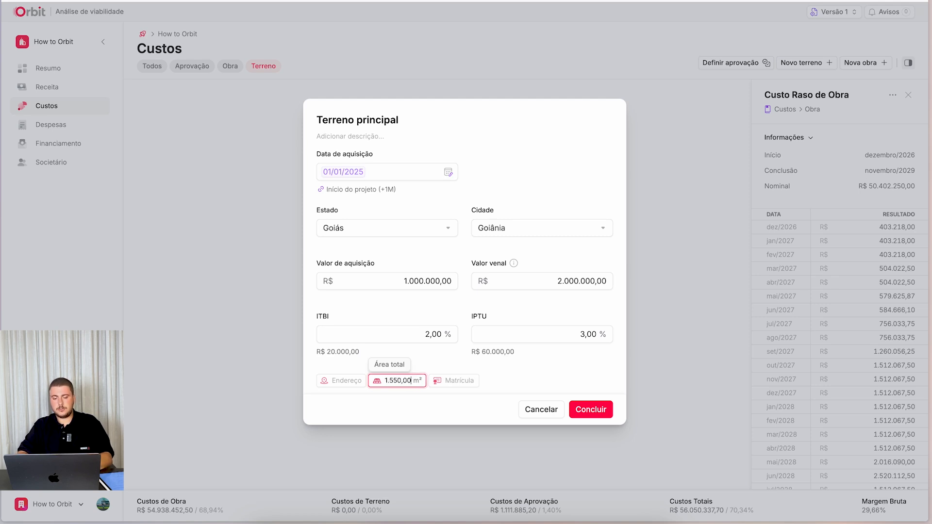
pyautogui.click(523, 379)
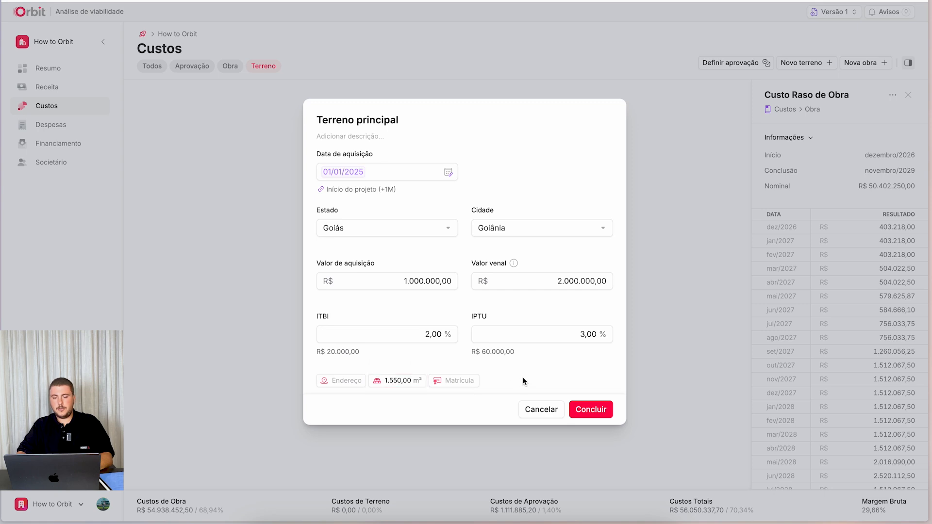
pyautogui.click(592, 411)
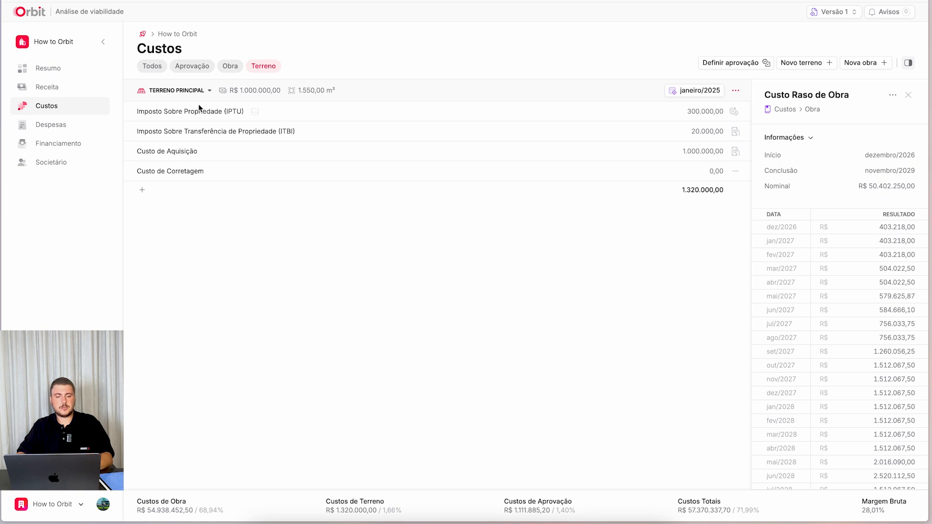
# - Examine the chart and monthly values of Imposto Sobre Propriedade (IPTU) for Terreno principal
pyautogui.click(259, 113)
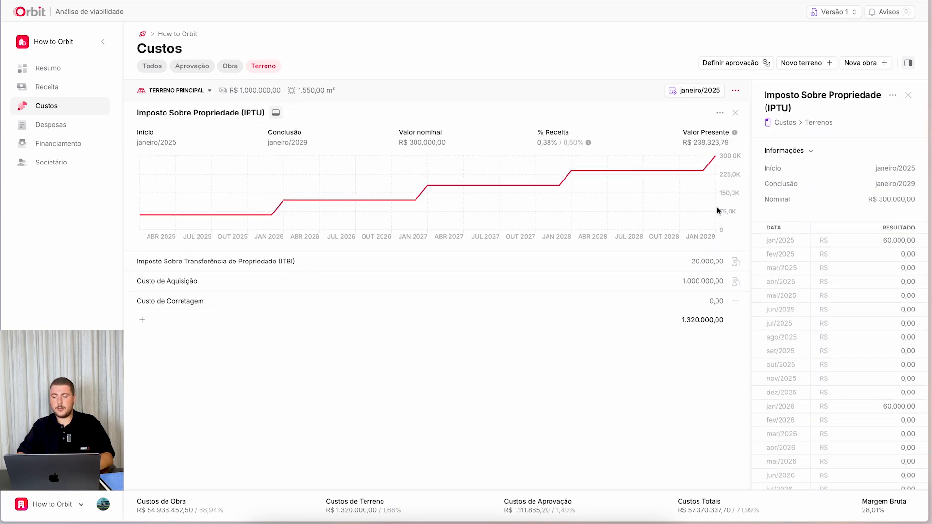
pyautogui.scroll(-3, 826, 264)
pyautogui.scroll(-10, 826, 264)
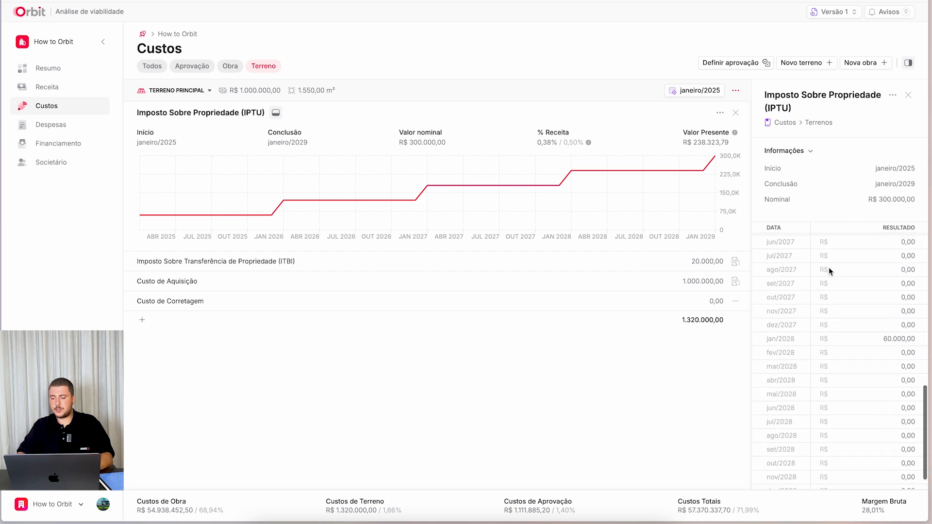
# - Examine the charts and values of ITBI, Custo de Aquisição and Custo de Corretagem for Terreno principal
pyautogui.click(276, 113)
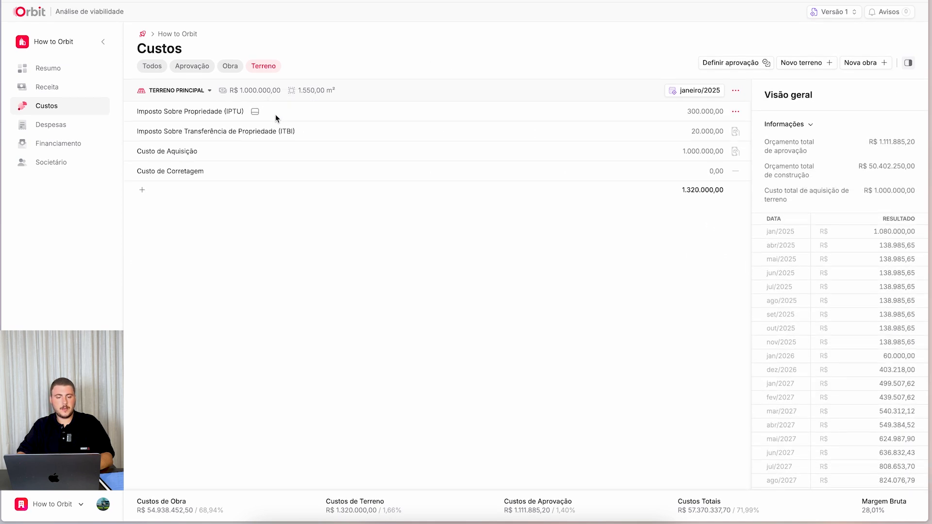
pyautogui.click(307, 132)
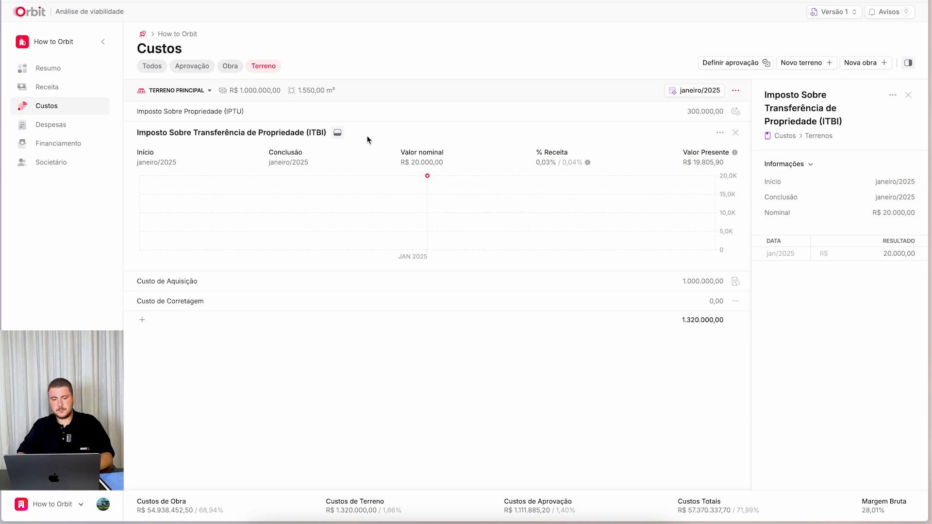
pyautogui.click(337, 132)
pyautogui.click(209, 152)
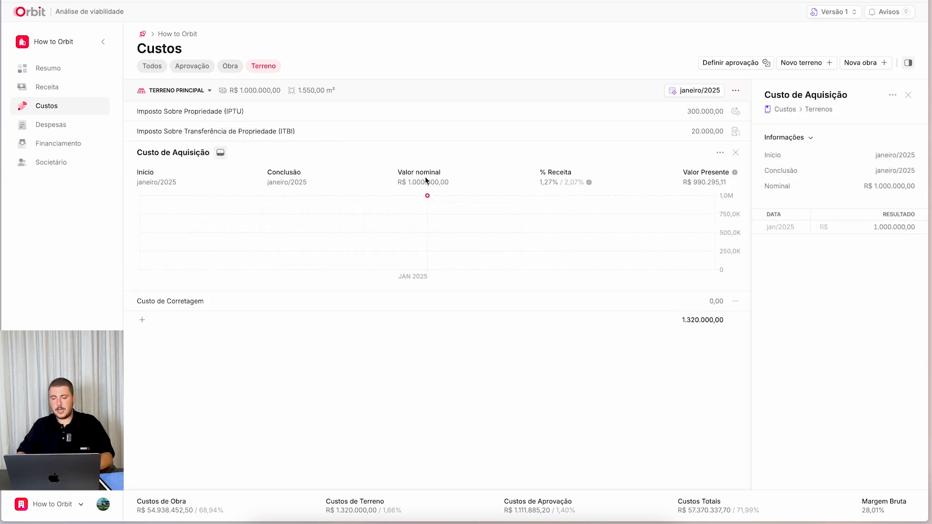
pyautogui.click(217, 156)
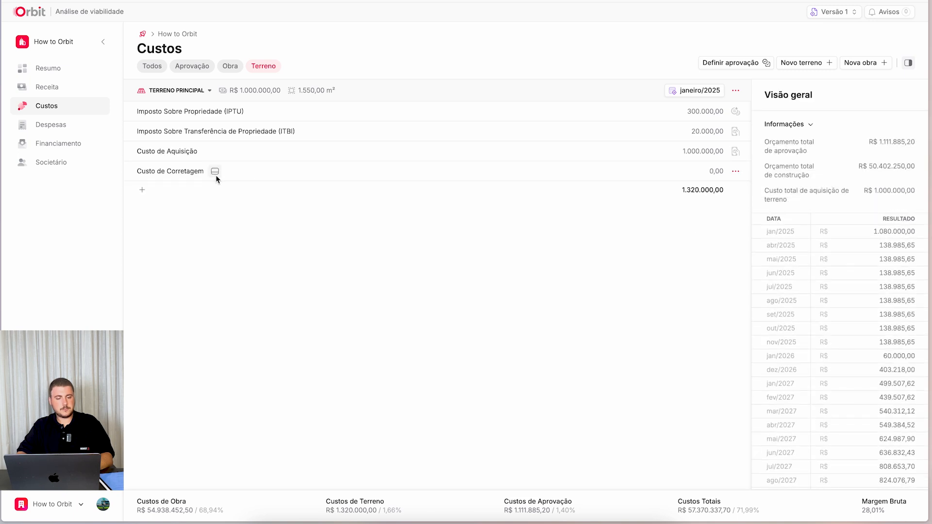
pyautogui.click(212, 173)
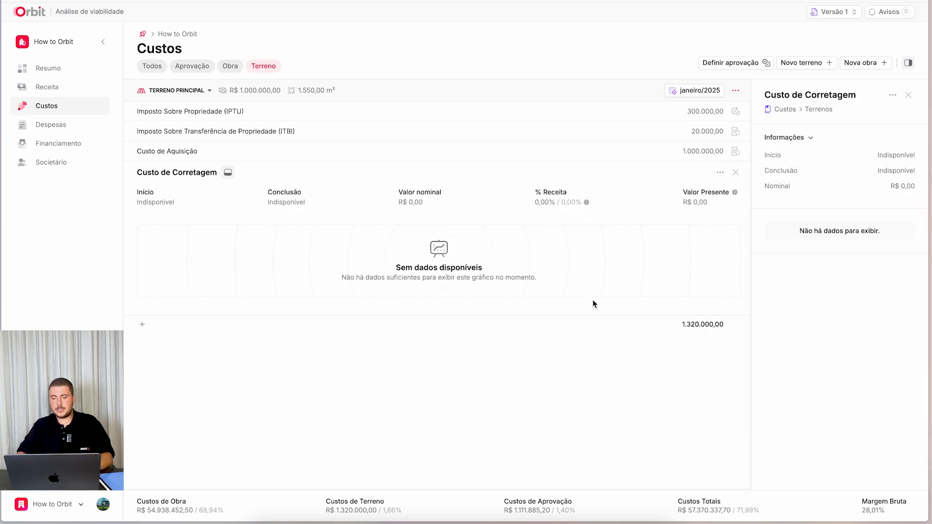
pyautogui.click(228, 172)
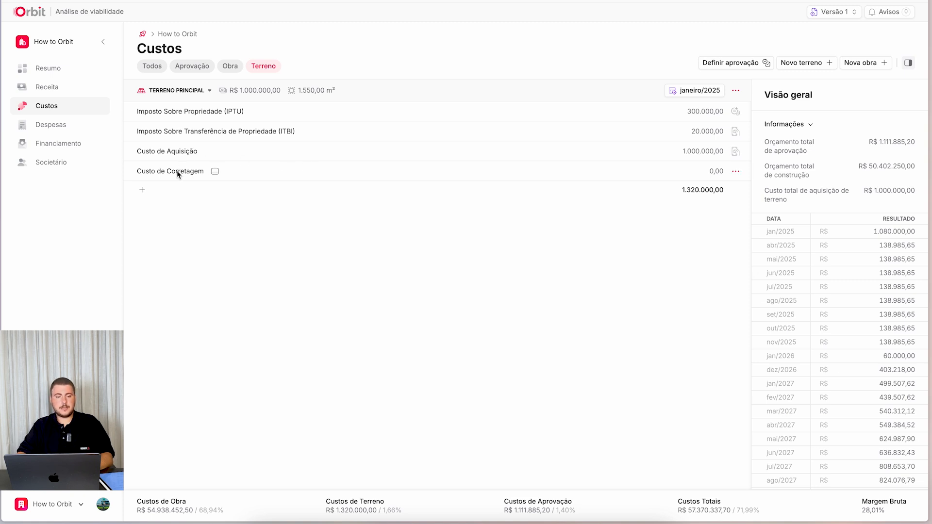
# - Split Terreno principal's yearly Imposto Sobre Propriedade (IPTU) charge into 12 installments, working from the list of all costs
pyautogui.click(153, 68)
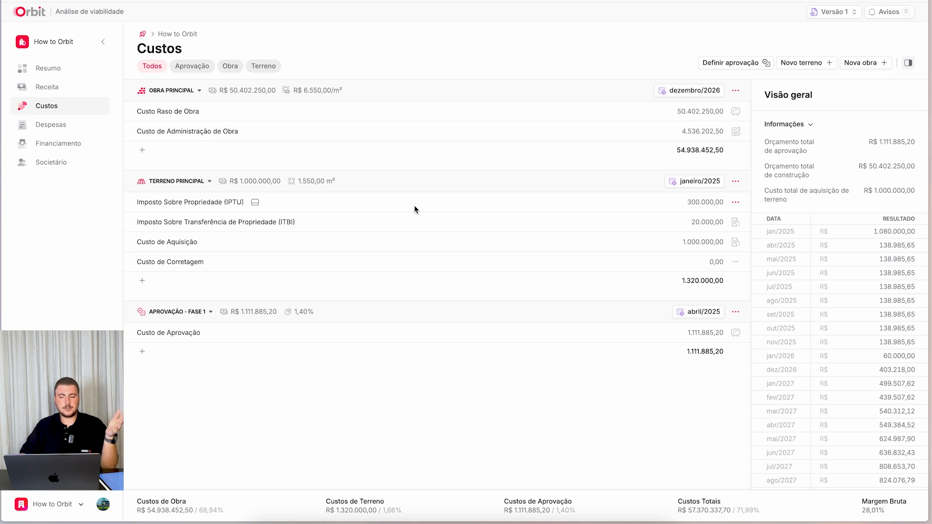
pyautogui.click(736, 203)
pyautogui.click(695, 240)
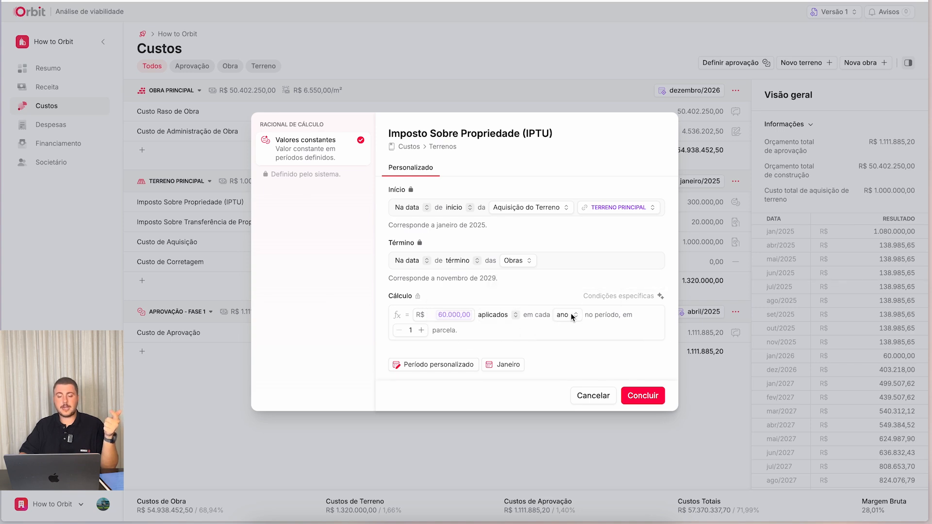
pyautogui.click(421, 330)
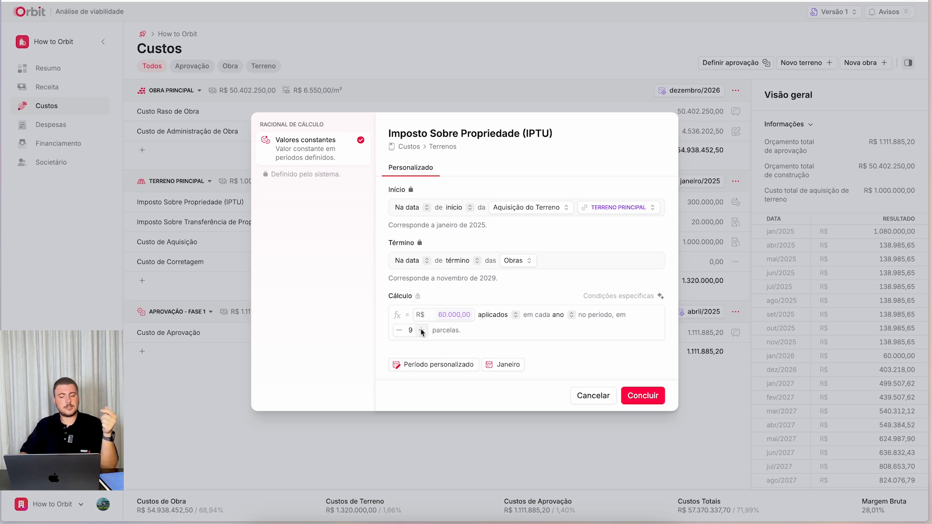
# - Try April, May, March and July as the IPTU's yearly starting month to compare the allowed installments
pyautogui.click(508, 367)
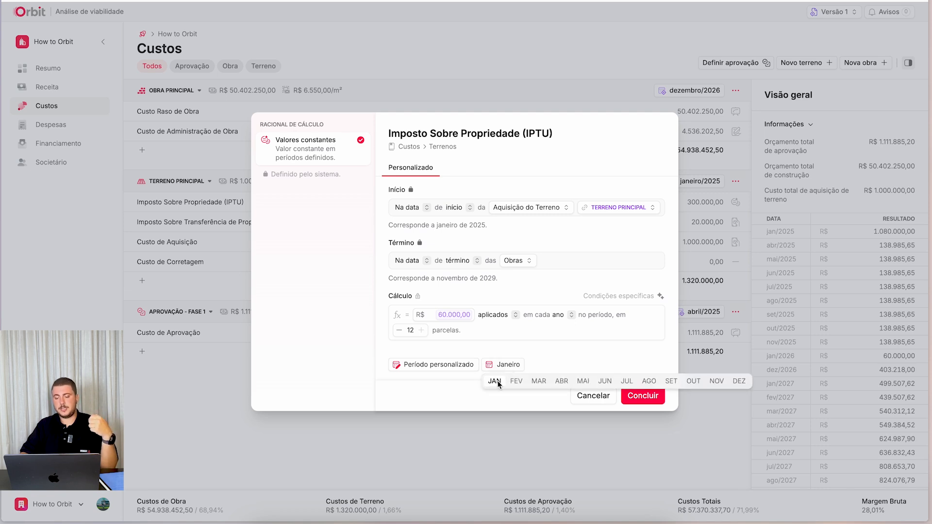
pyautogui.click(561, 381)
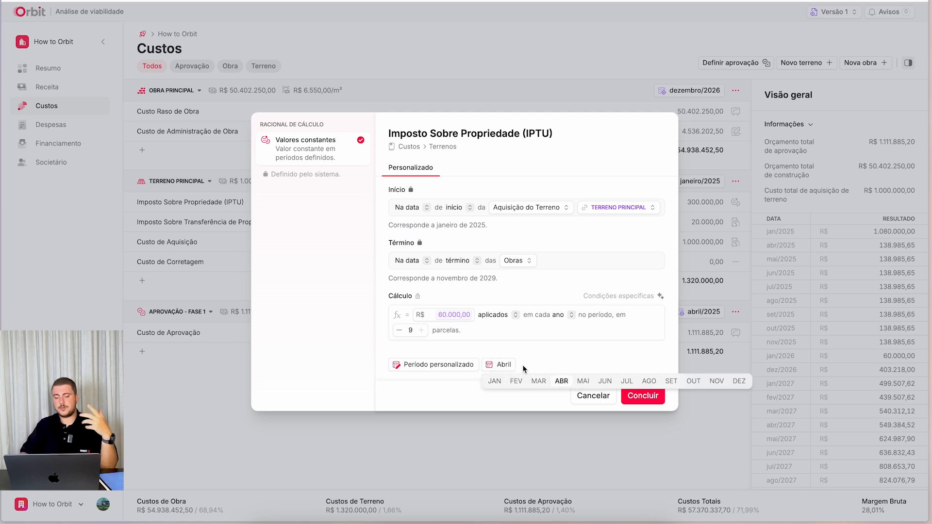
pyautogui.click(583, 382)
pyautogui.click(537, 382)
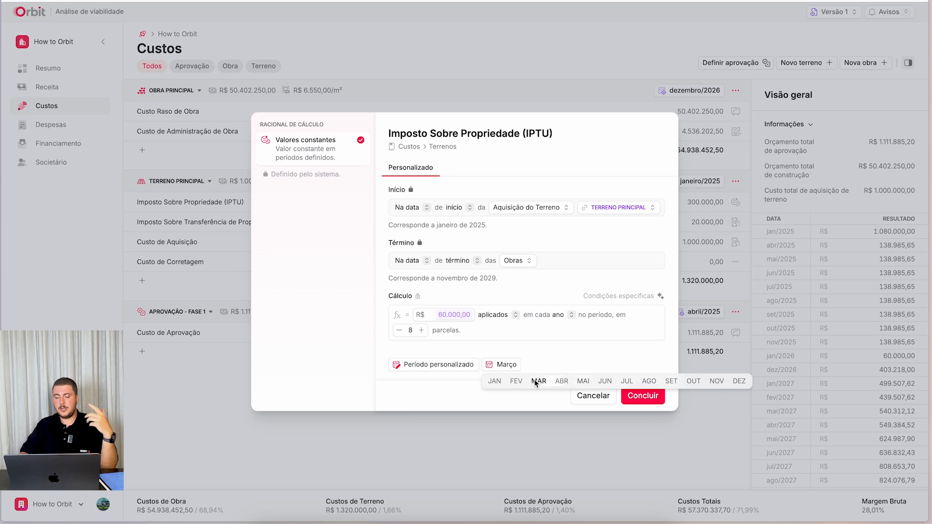
pyautogui.click(590, 383)
pyautogui.click(537, 382)
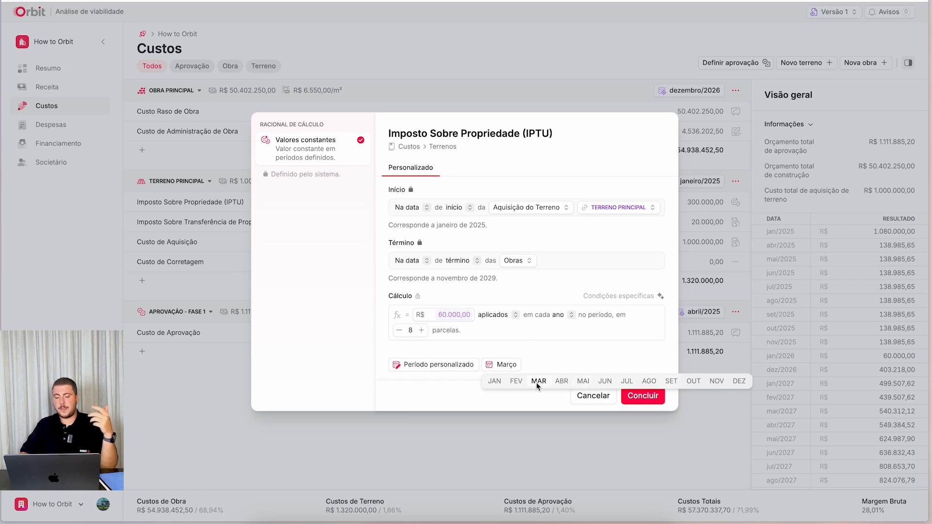
pyautogui.click(627, 381)
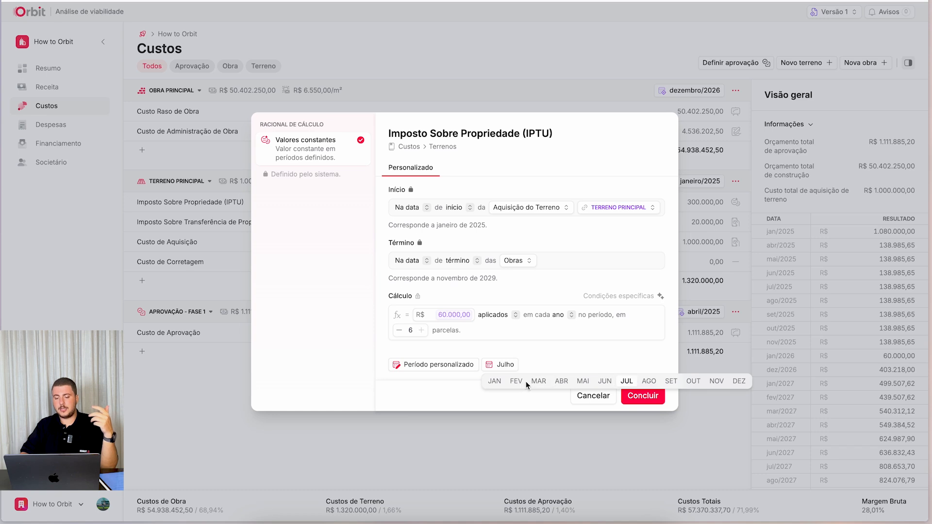
# - Set the IPTU's yearly starting month to April with 9 installments and save the cost
pyautogui.click(560, 382)
pyautogui.click(423, 331)
pyautogui.click(422, 331)
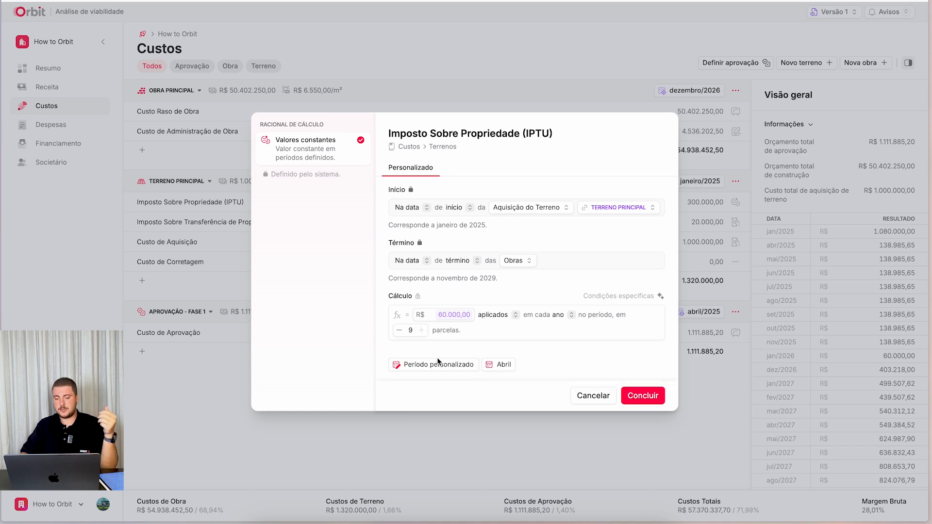
pyautogui.click(637, 394)
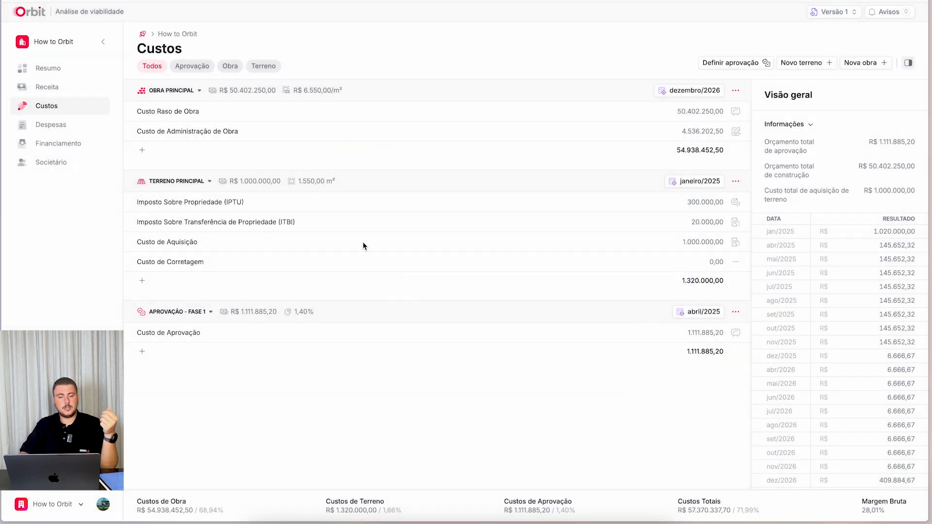
# - Examine the IPTU's accumulated chart and monthly values under the new installment schedule
pyautogui.click(246, 203)
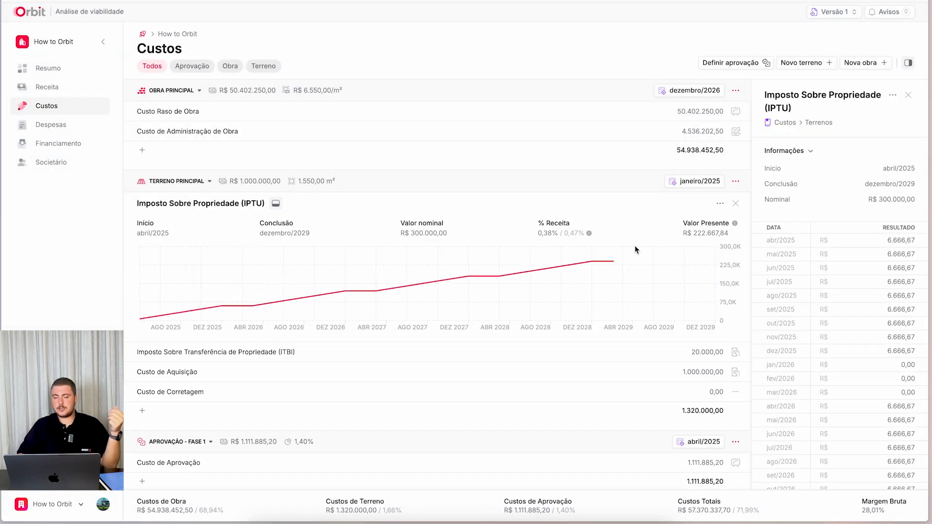
pyautogui.scroll(-10, 815, 277)
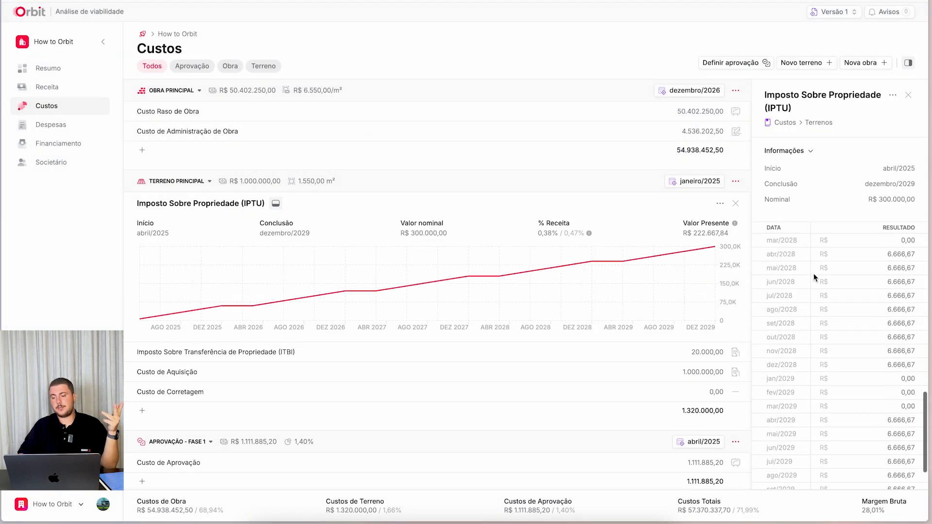
pyautogui.scroll(10, 815, 274)
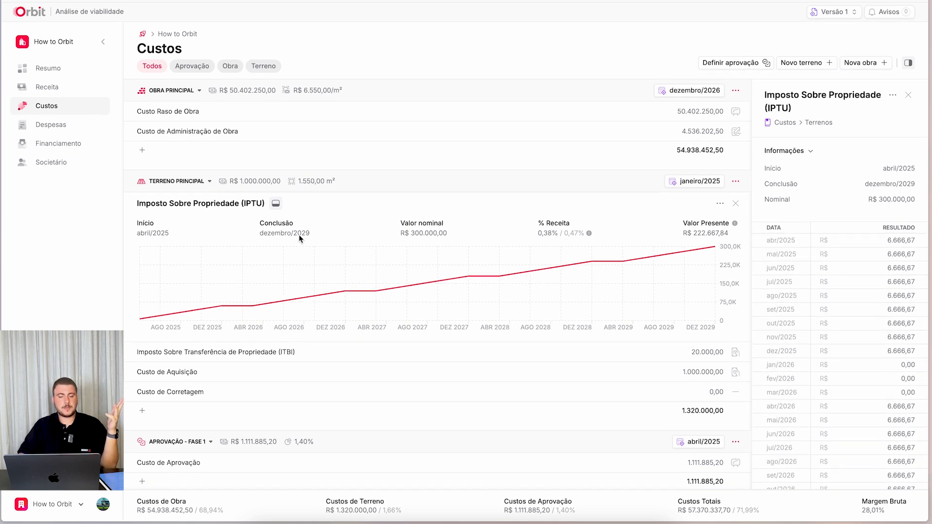
pyautogui.click(276, 203)
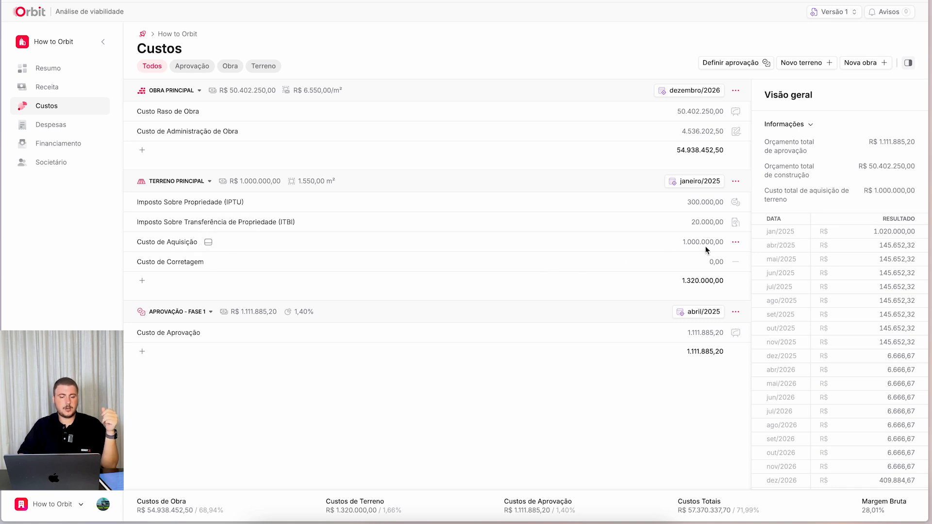
# - Compare the Curva and À vista ou a prazo calculation methods for Custo de Aquisição and confirm À vista ou a prazo
pyautogui.click(735, 242)
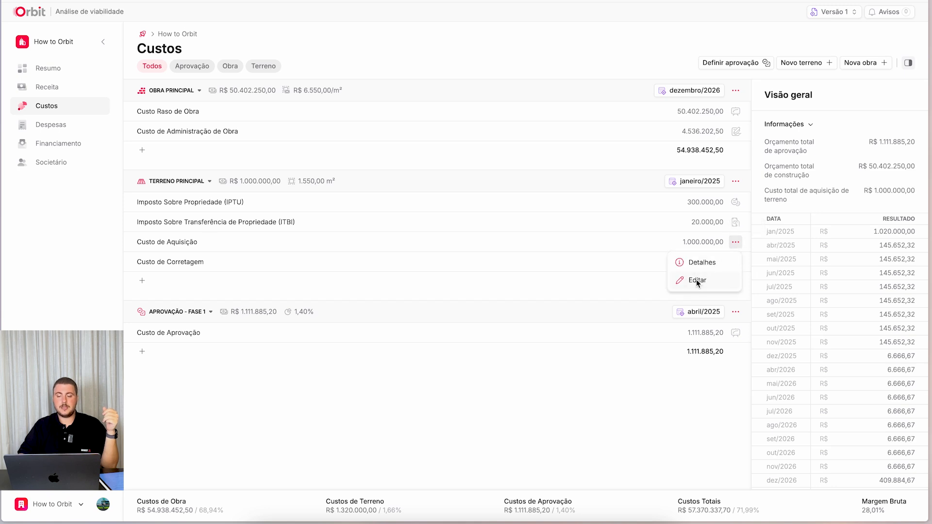
pyautogui.click(697, 281)
pyautogui.click(320, 160)
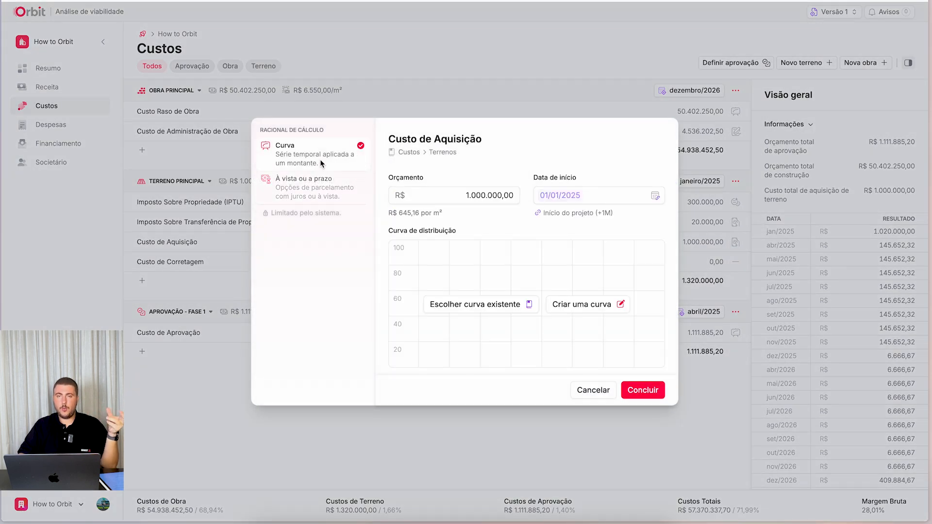
pyautogui.click(320, 188)
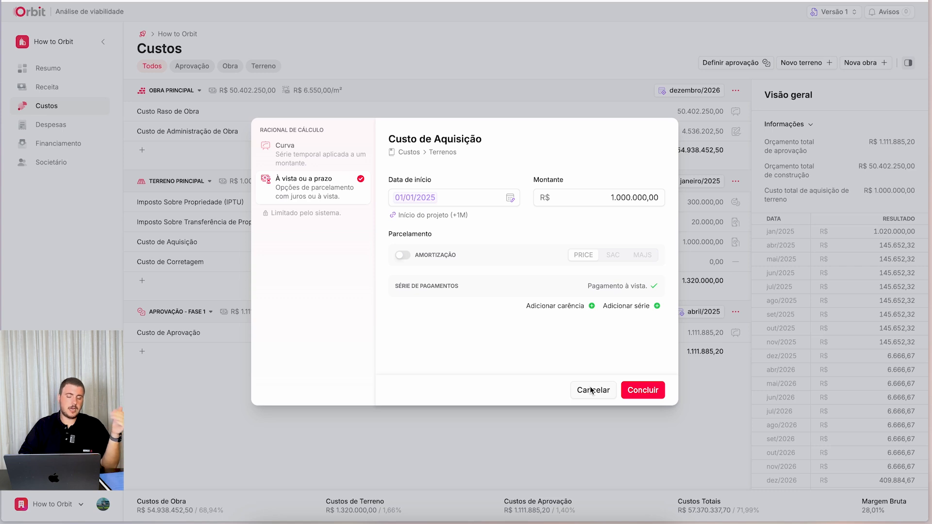
pyautogui.click(650, 391)
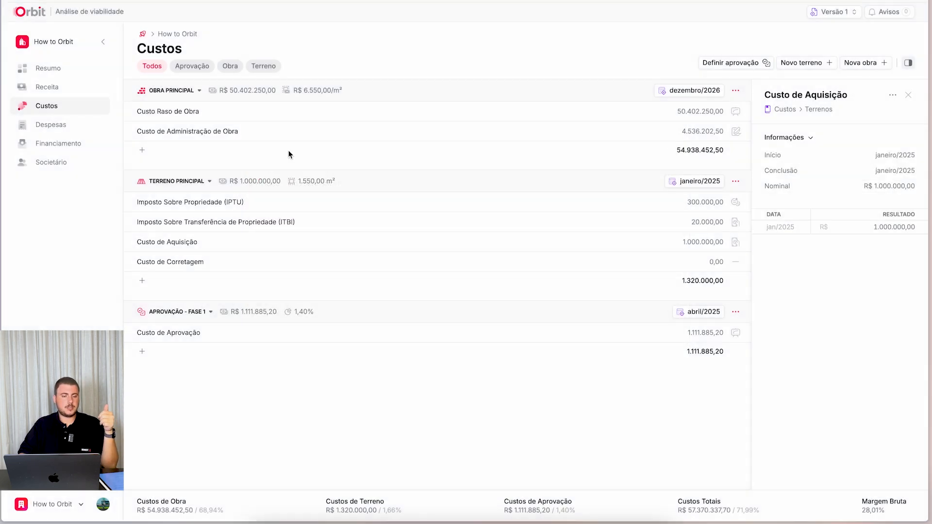
# - Examine month 0 of the project summary's cash-flow chart and compare it with Terreno principal's detailed monthly costs
pyautogui.click(71, 78)
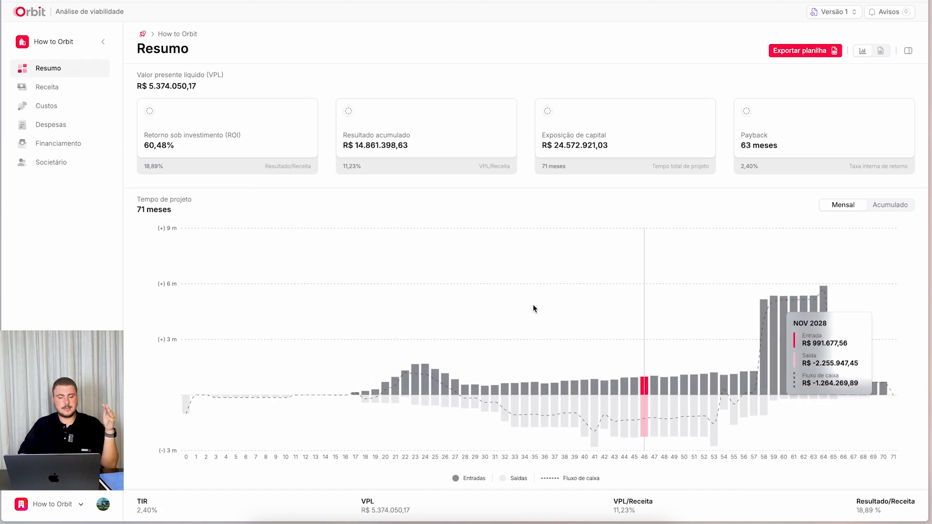
pyautogui.moveTo(189, 412)
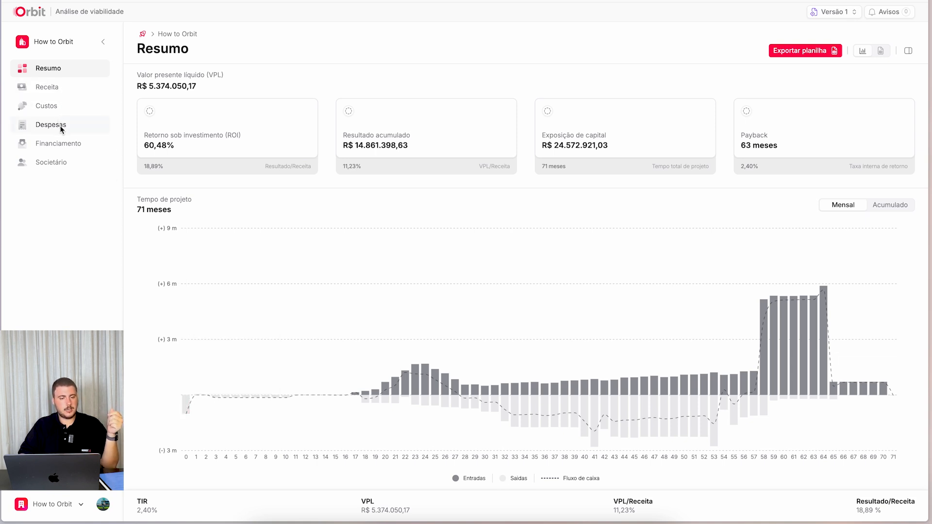
pyautogui.click(68, 107)
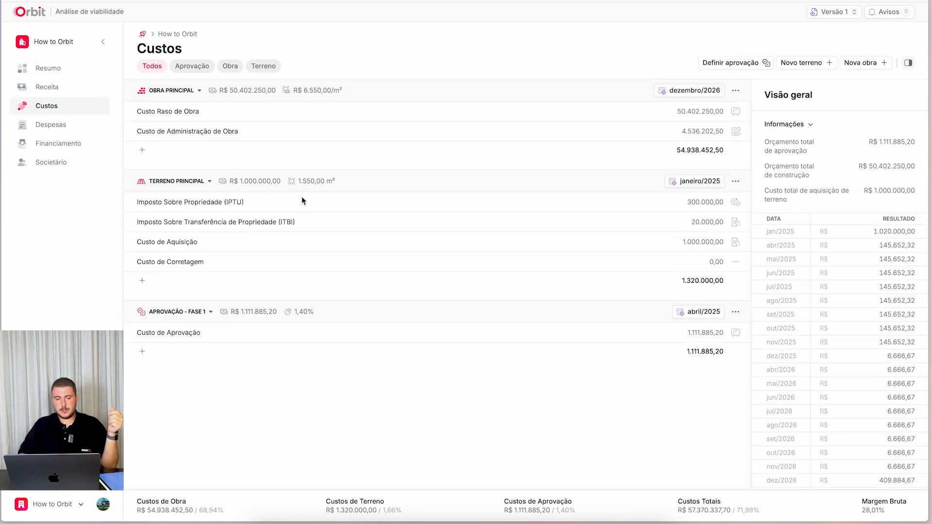
pyautogui.click(735, 181)
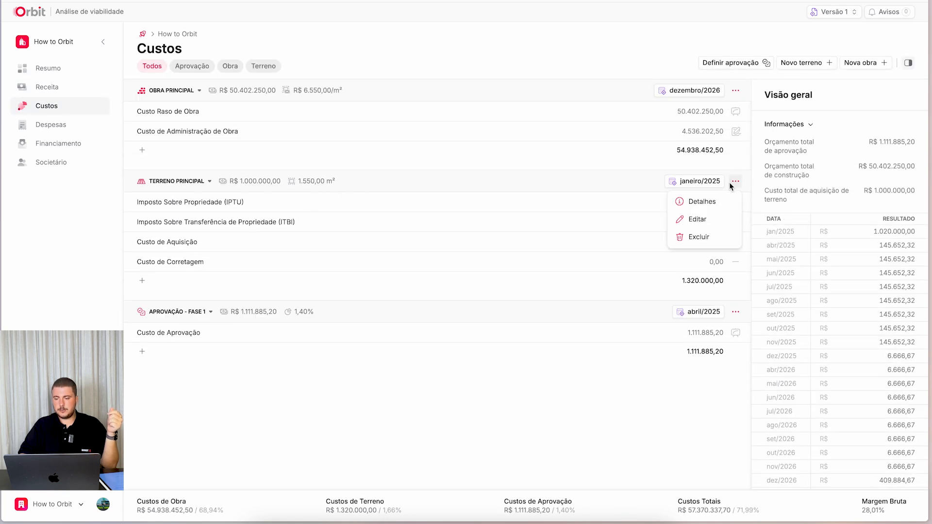
pyautogui.click(715, 201)
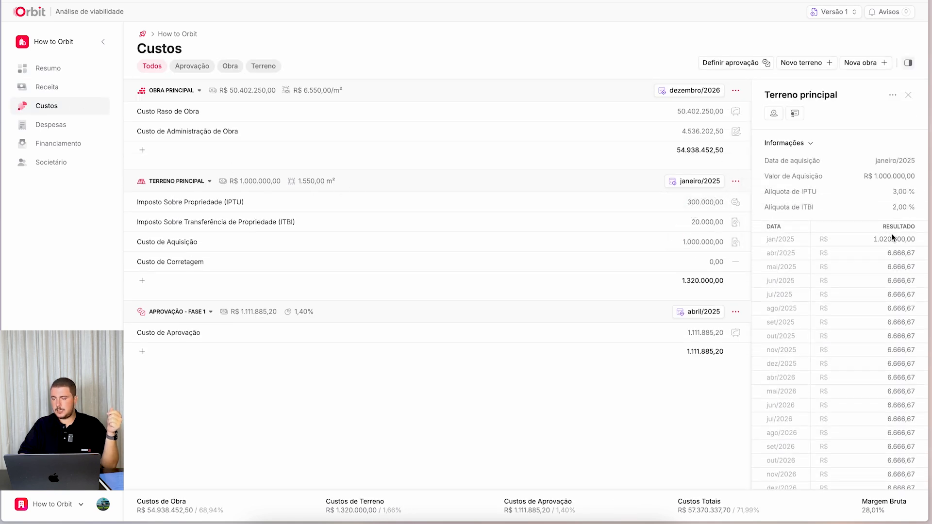
pyautogui.moveTo(864, 238); pyautogui.dragTo(922, 239)
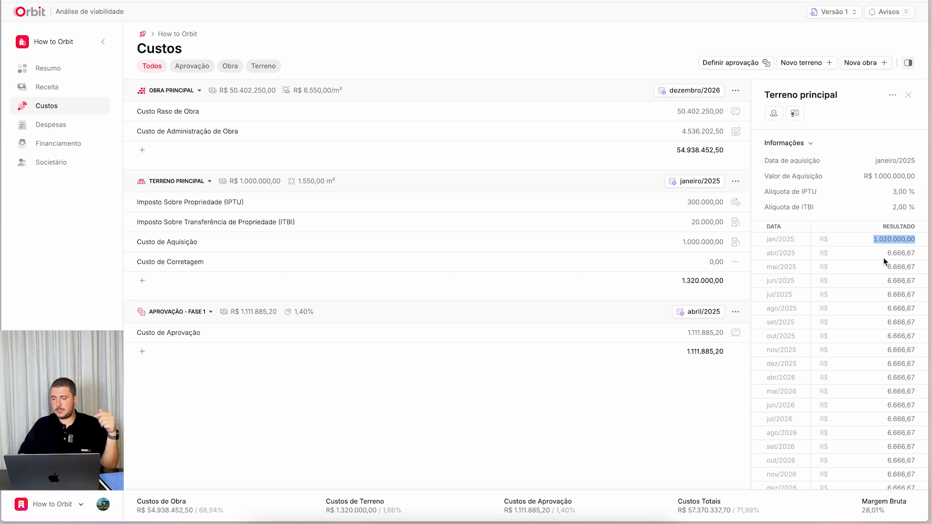
pyautogui.scroll(-10, 871, 275)
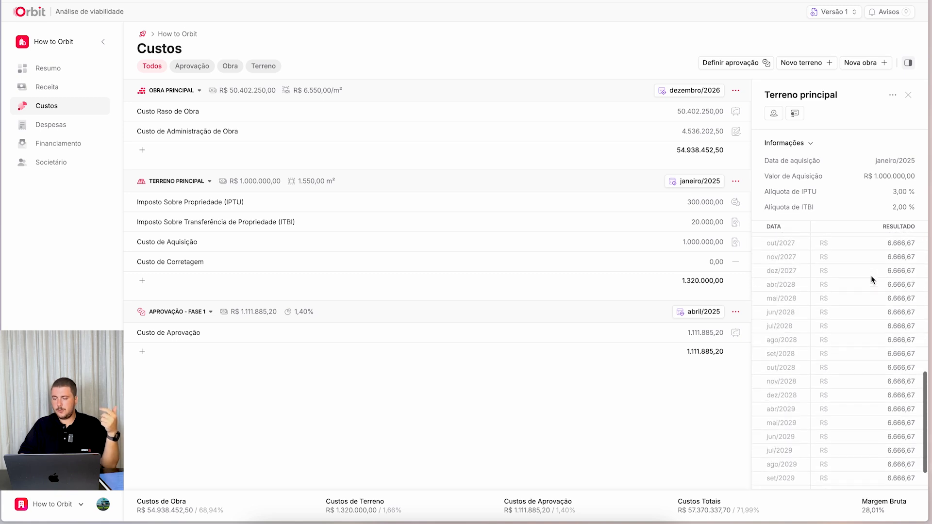
pyautogui.scroll(10, 868, 301)
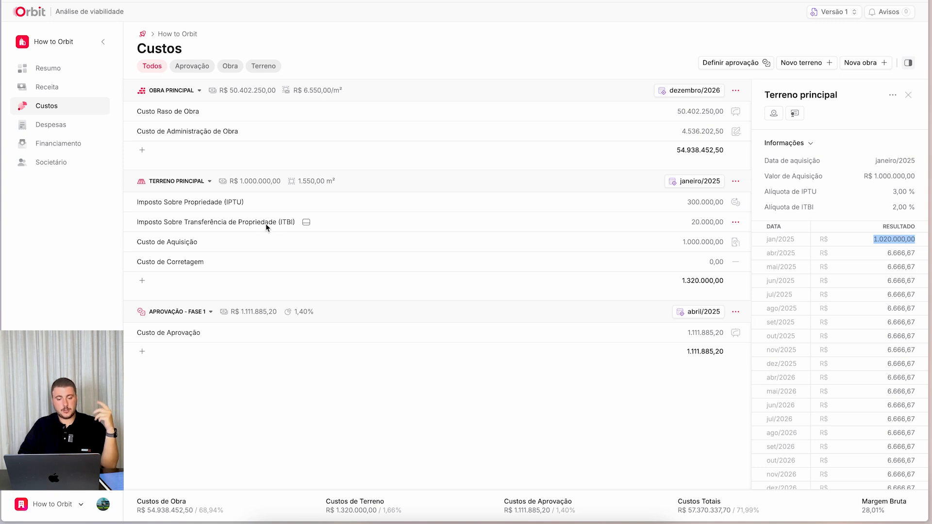
# - Add a monthly payment series of 6 installments covering 50% to Terreno principal's Custo de Aquisição
pyautogui.click(733, 243)
pyautogui.click(692, 283)
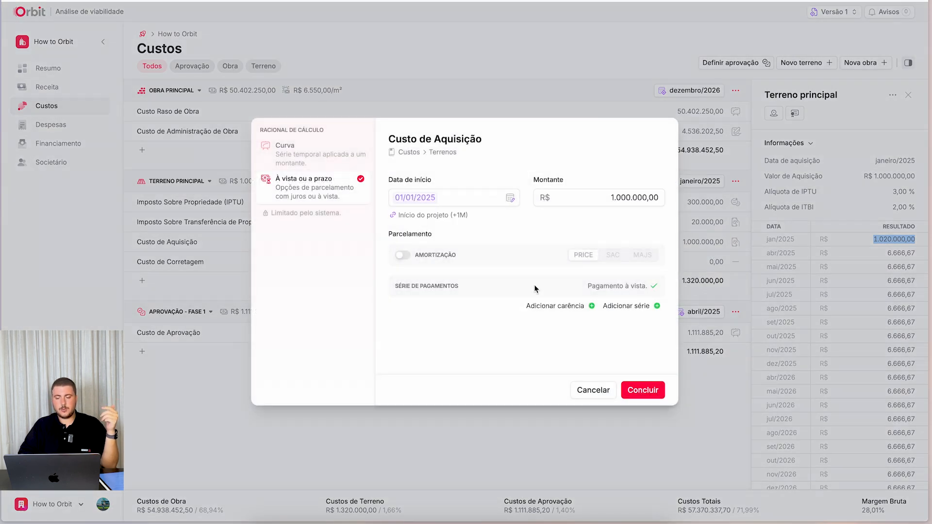
pyautogui.click(644, 309)
pyautogui.click(488, 306)
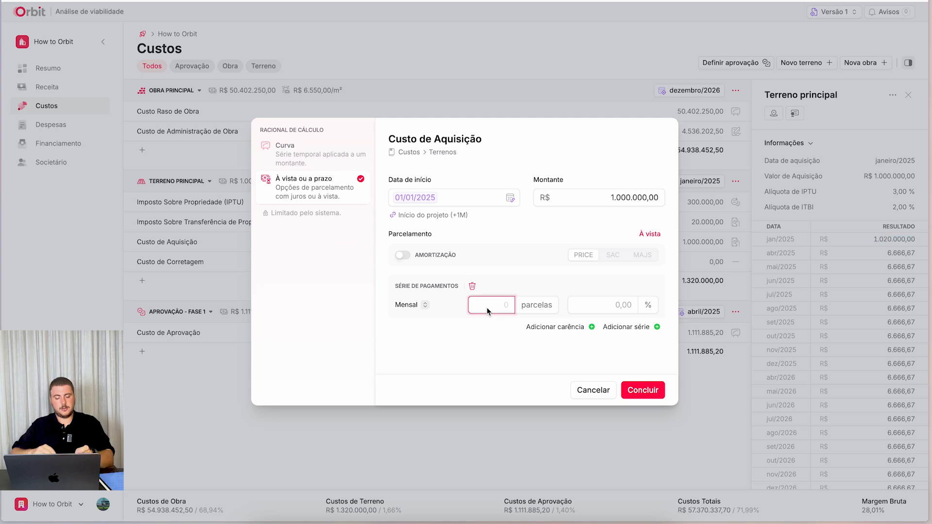
pyautogui.write('6')
pyautogui.press('Tab')
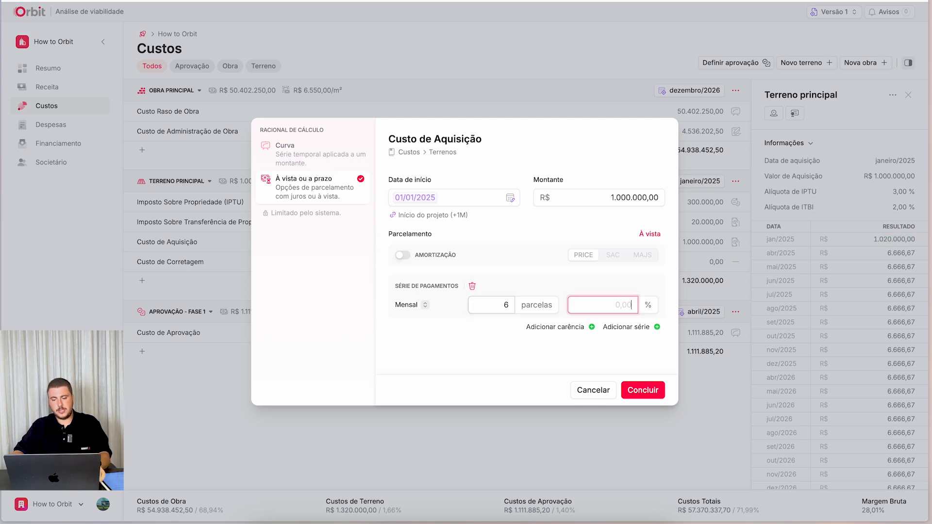
pyautogui.write('0,50')
pyautogui.write('0')
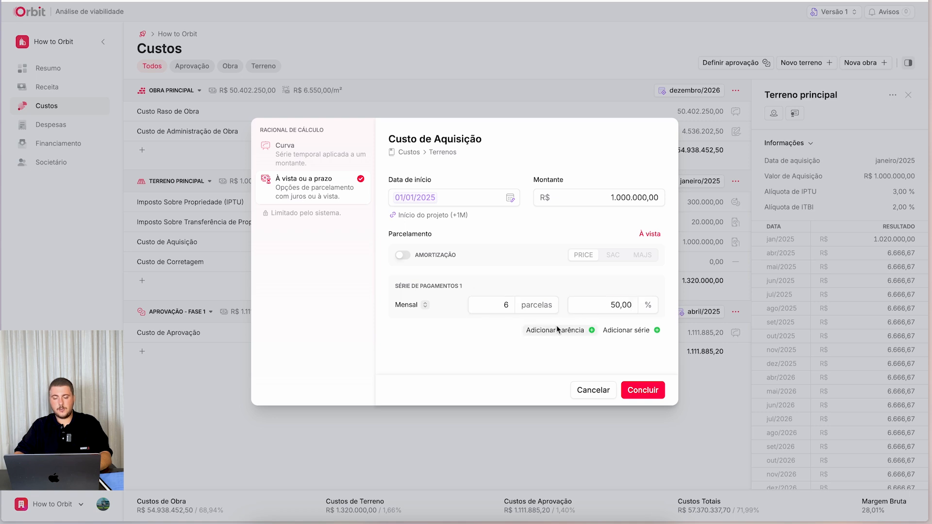
# - Add a 3-month Carência and a second monthly series of 6 installments at 50% to Custo de Aquisição, and save it
pyautogui.click(556, 326)
pyautogui.click(607, 353)
pyautogui.write('3')
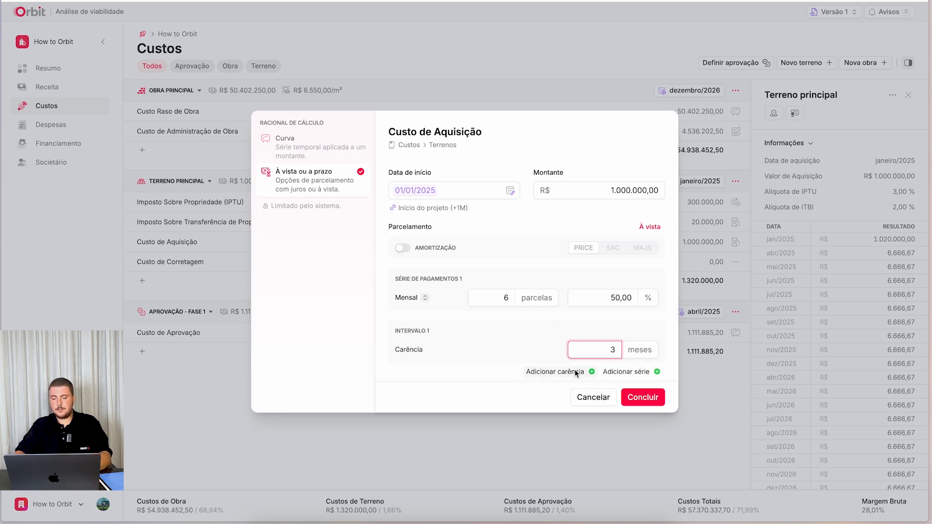
pyautogui.click(613, 372)
pyautogui.click(513, 376)
pyautogui.write('6')
pyautogui.press('Tab')
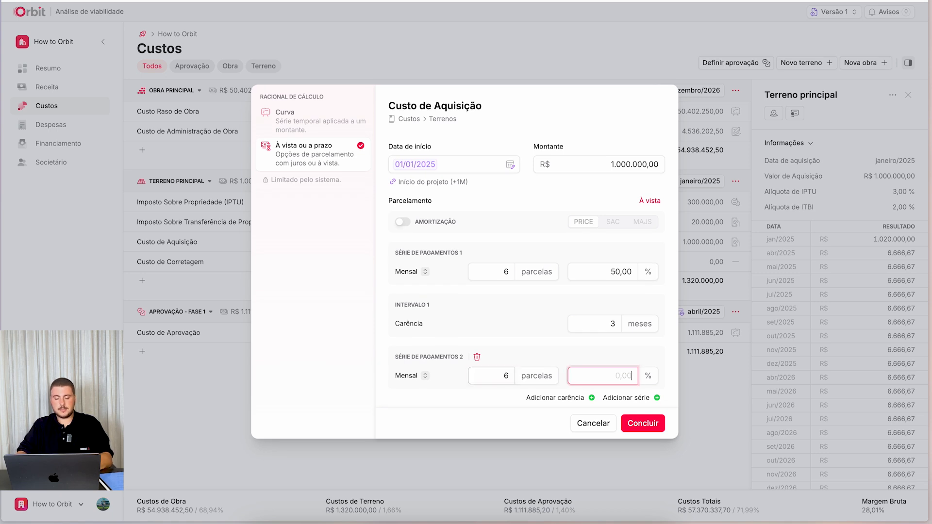
pyautogui.write('50,00')
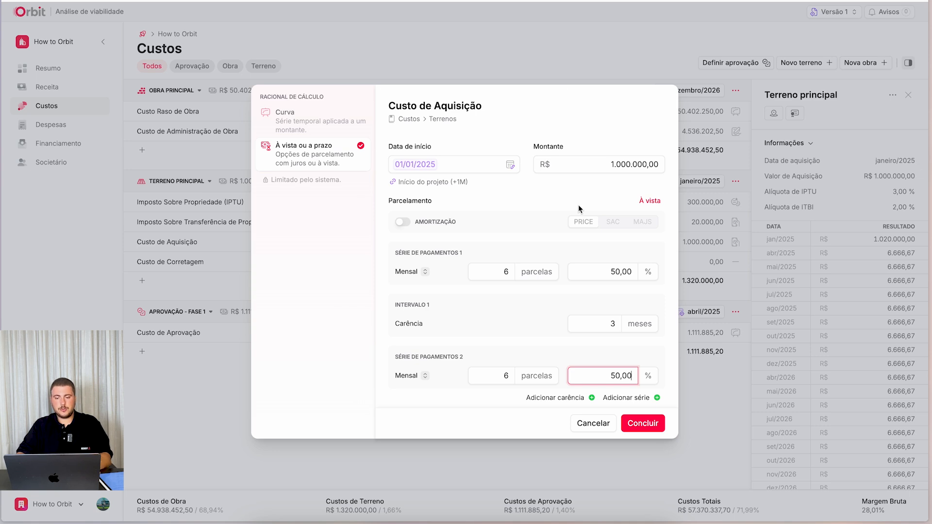
pyautogui.click(643, 424)
# - Examine Custo de Aquisição's payment chart and monthly values, each cost category's percentage of VGV, and the gross margin
pyautogui.scroll(-1, 852, 305)
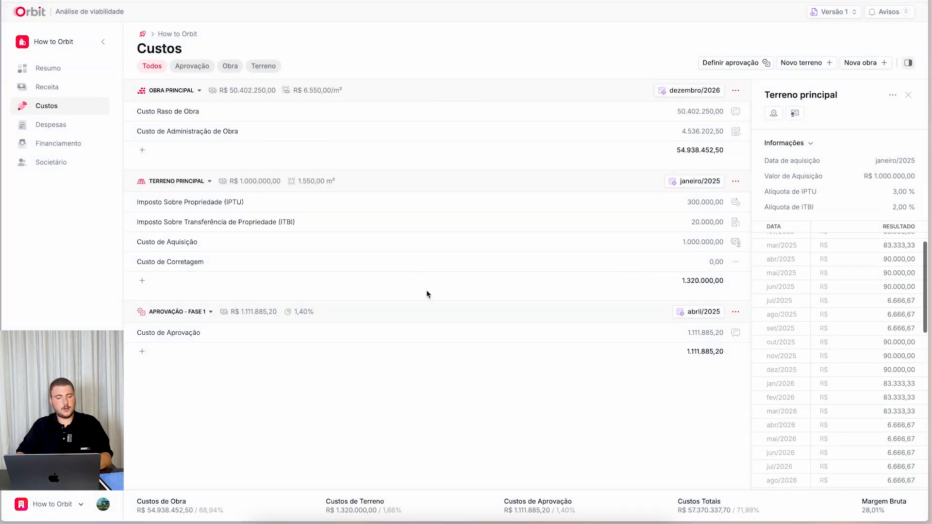
pyautogui.click(208, 241)
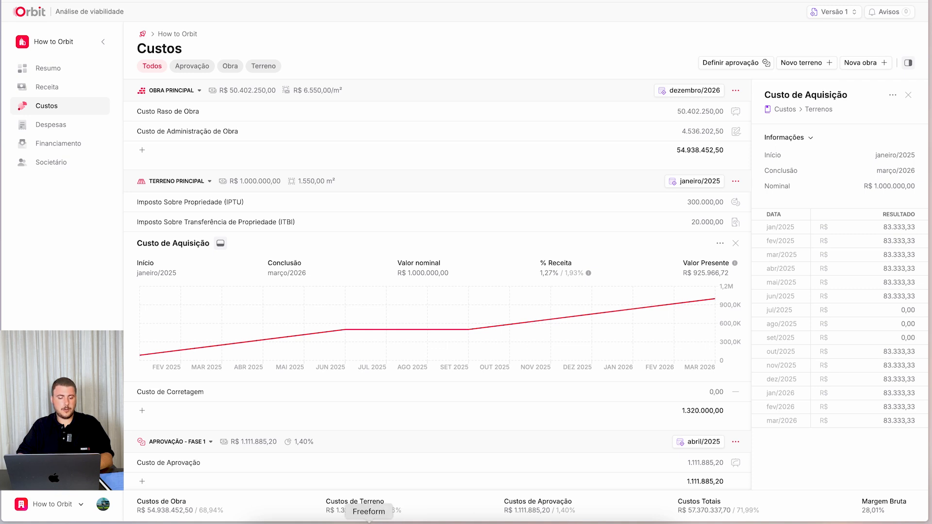
pyautogui.moveTo(161, 509); pyautogui.dragTo(131, 507)
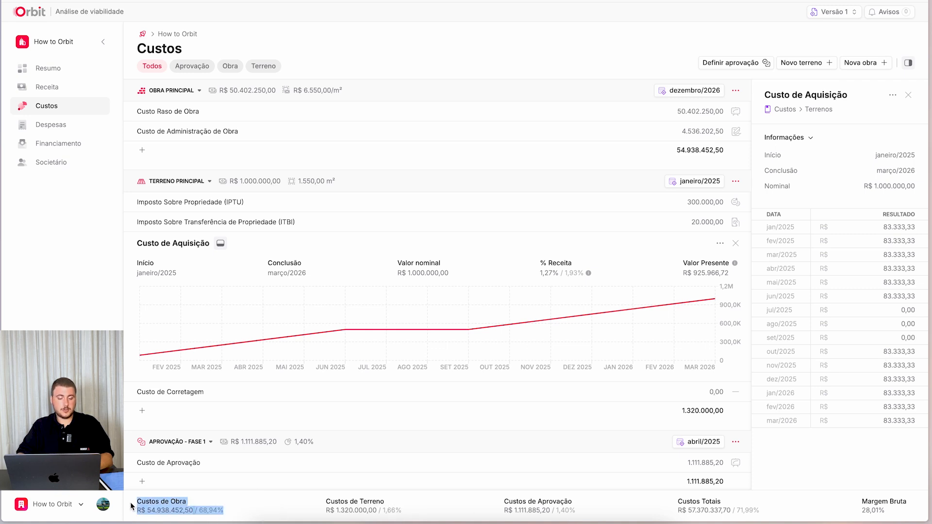
pyautogui.click(198, 515)
pyautogui.moveTo(200, 515); pyautogui.dragTo(228, 511)
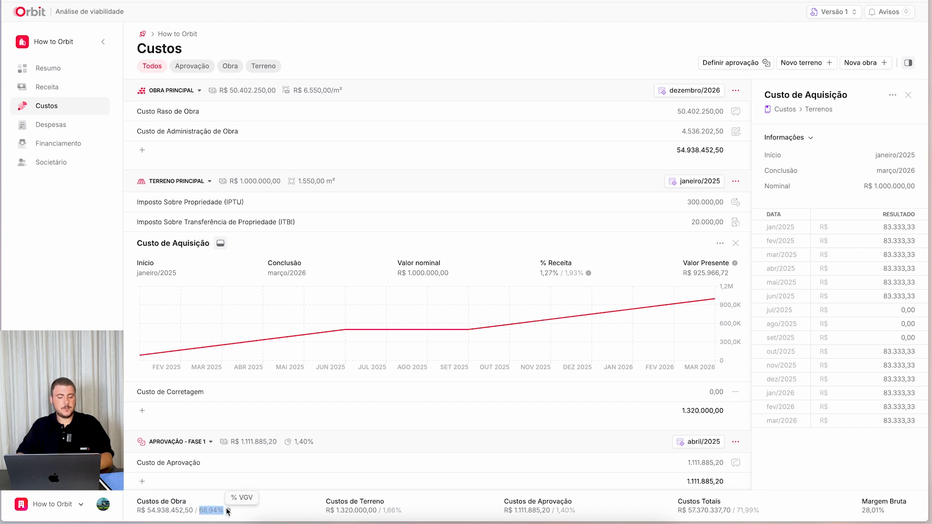
pyautogui.click(310, 512)
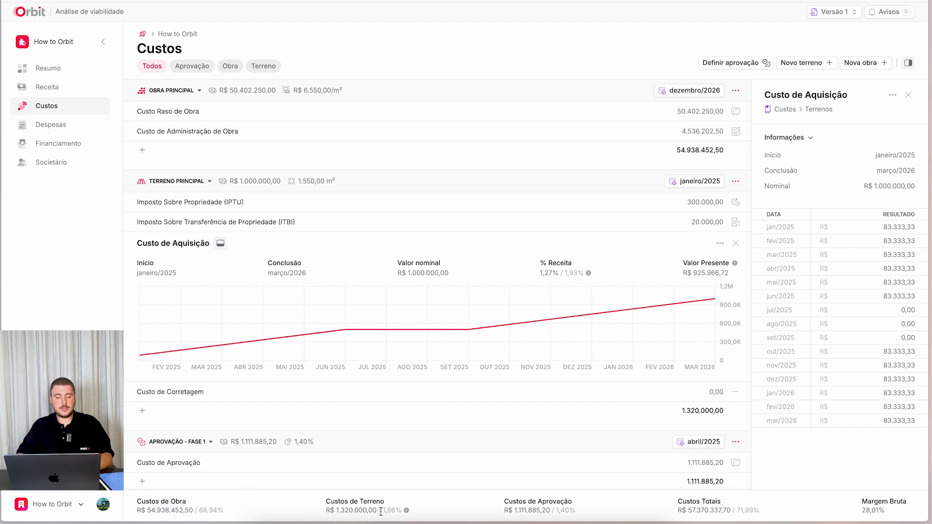
pyautogui.moveTo(385, 512); pyautogui.dragTo(402, 512)
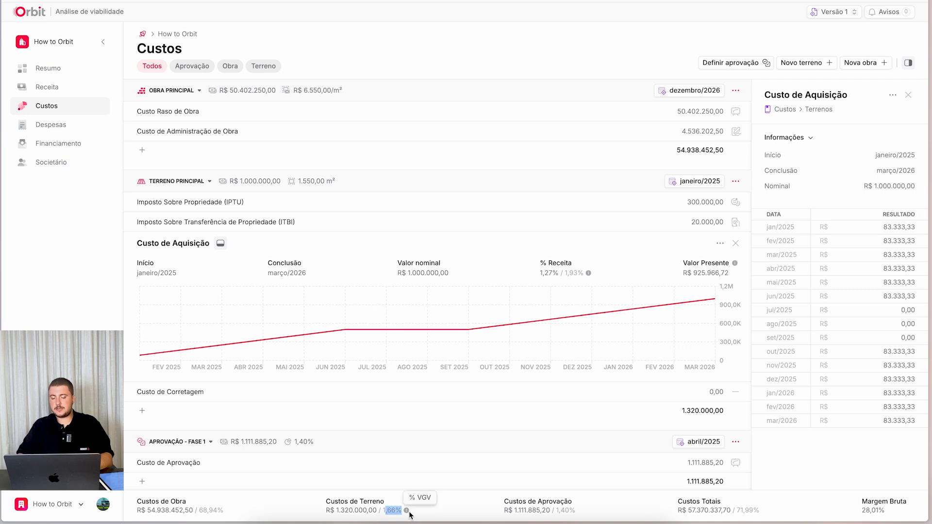
pyautogui.moveTo(556, 511); pyautogui.dragTo(577, 511)
pyautogui.moveTo(581, 514)
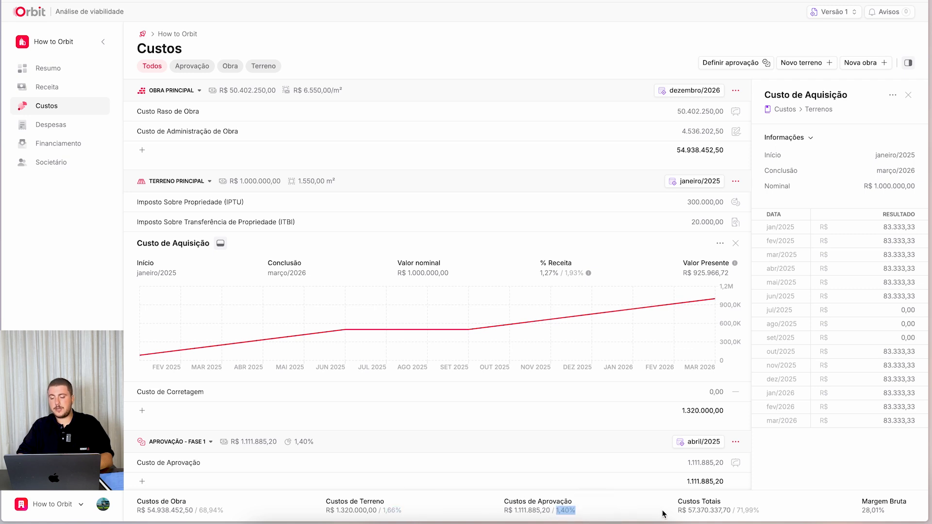
pyautogui.moveTo(736, 512); pyautogui.dragTo(761, 512)
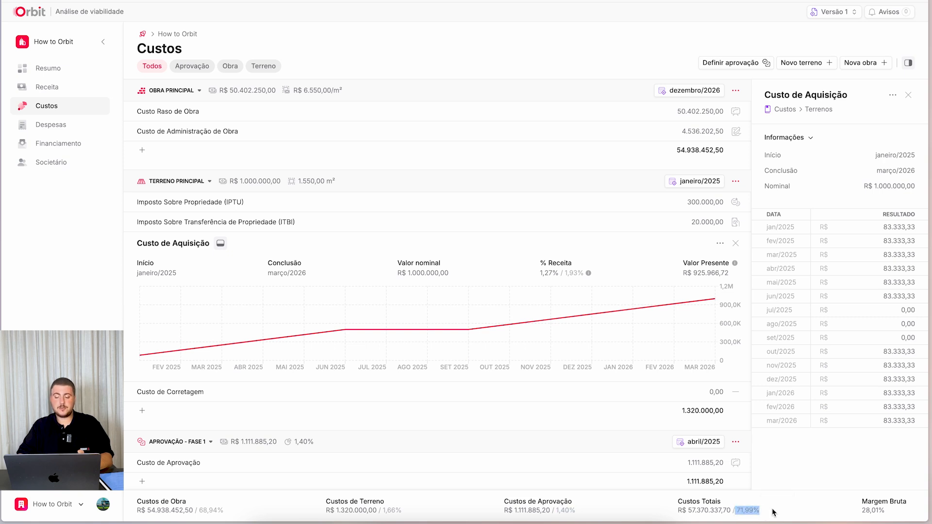
pyautogui.moveTo(866, 512); pyautogui.dragTo(895, 513)
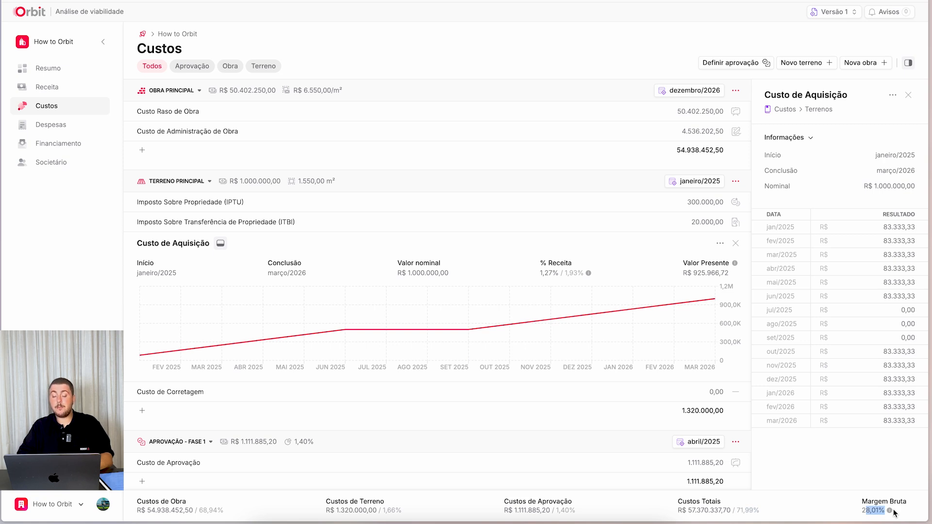
# - Examine the project summary's indicators, especially the TIR, under the current costs
pyautogui.click(59, 73)
pyautogui.click(321, 42)
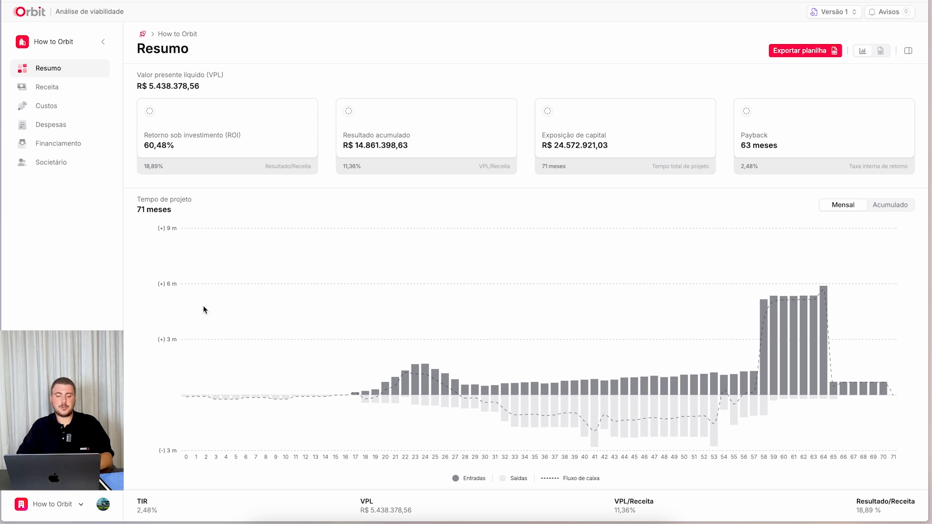
pyautogui.moveTo(160, 512); pyautogui.dragTo(134, 513)
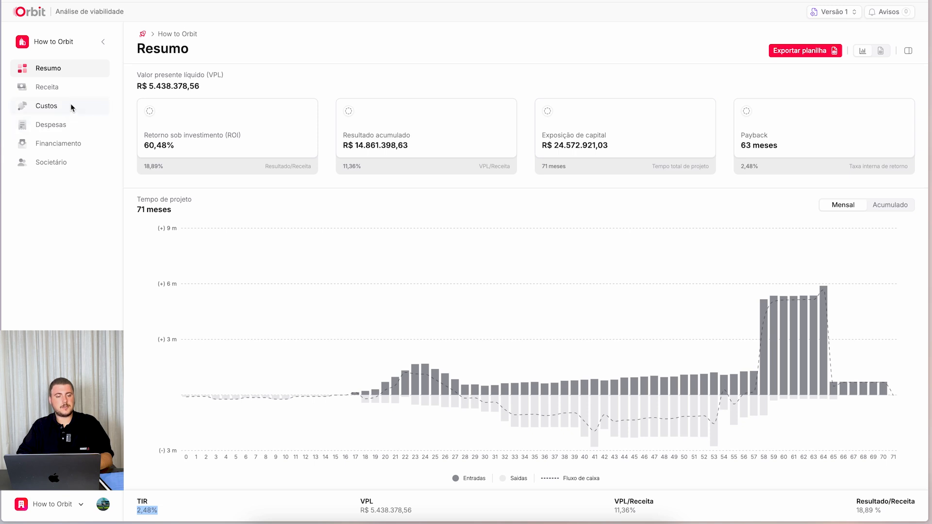
# - Set Obra Principal's Taxa de administração to 7,50% and save the construction record
pyautogui.click(77, 103)
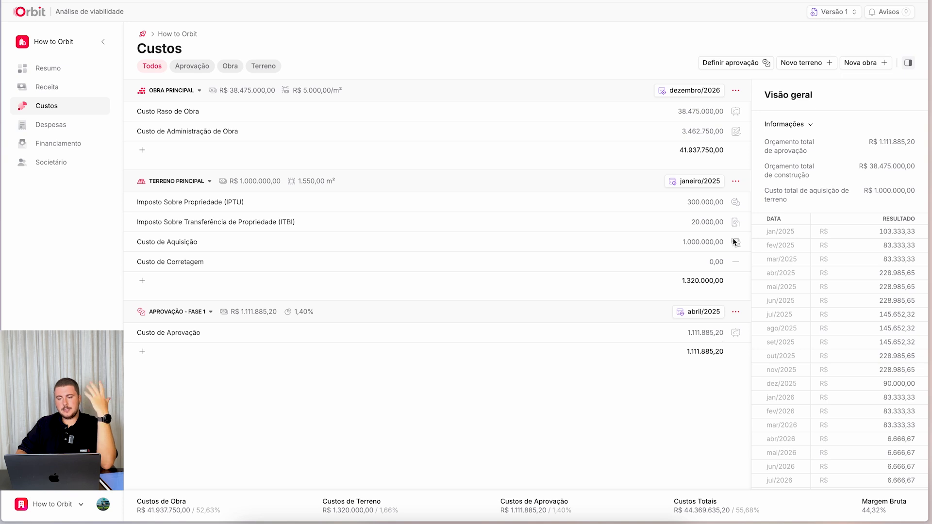
pyautogui.click(736, 91)
pyautogui.click(695, 129)
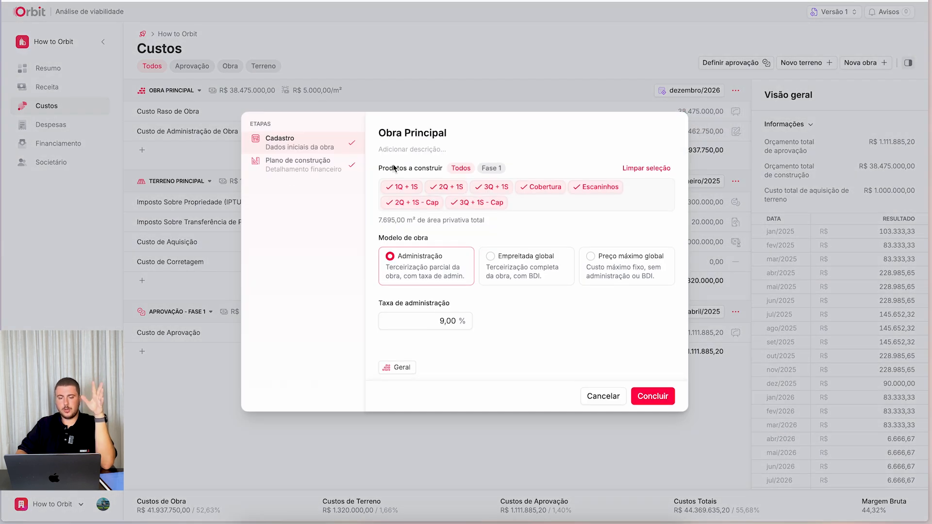
pyautogui.click(318, 167)
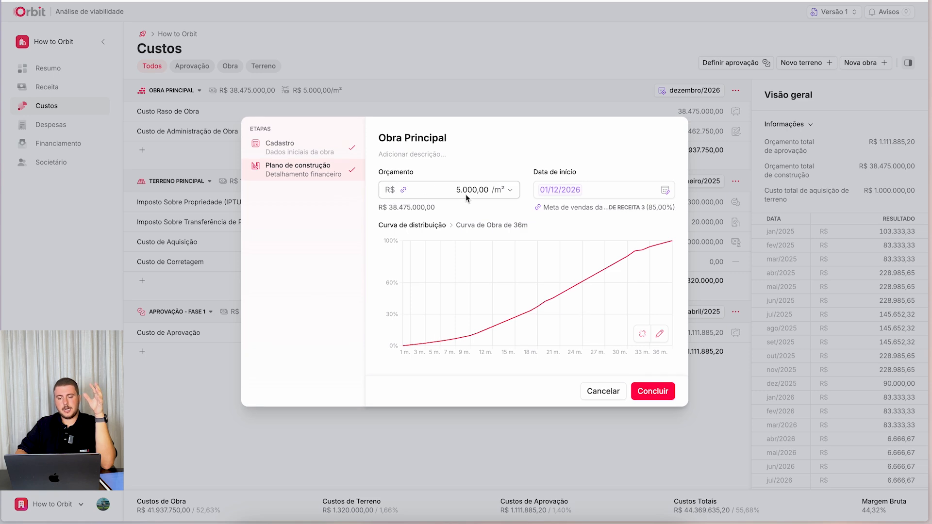
pyautogui.click(305, 148)
pyautogui.click(425, 324)
pyautogui.write('750')
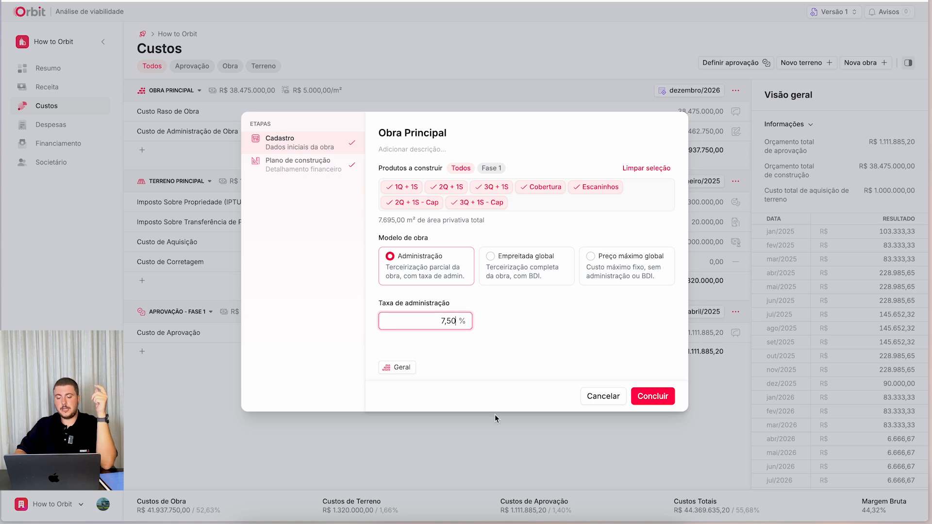
pyautogui.click(665, 401)
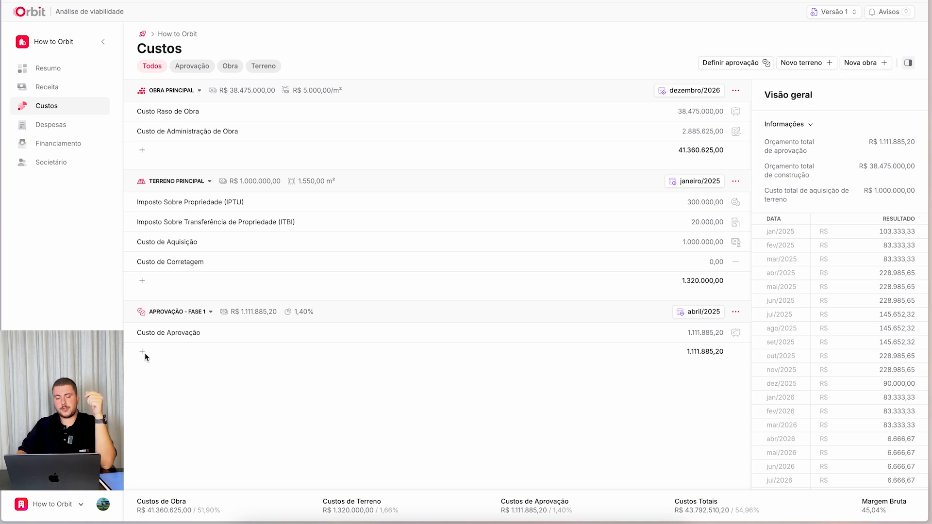
# - Review the additional cost items offered for Aprovação - Fase 1, Terreno principal and Obra Principal
pyautogui.moveTo(142, 353)
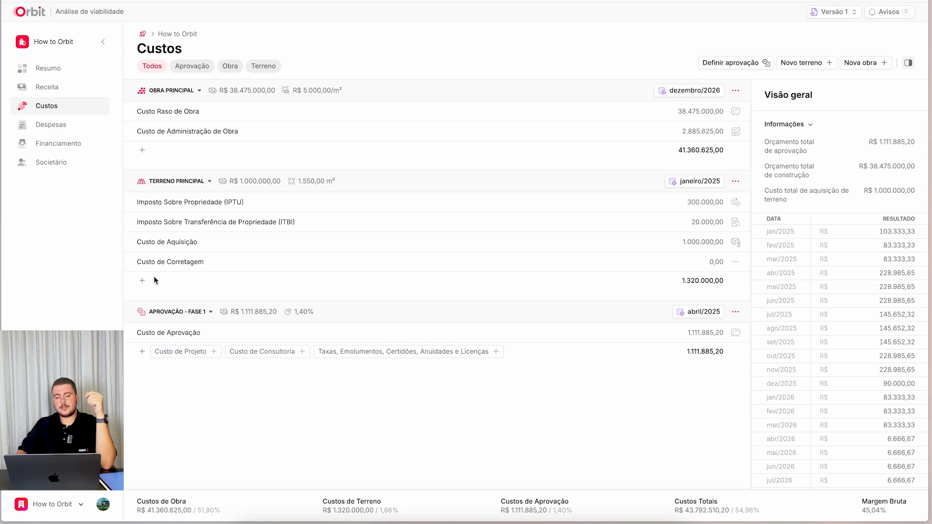
pyautogui.moveTo(151, 281)
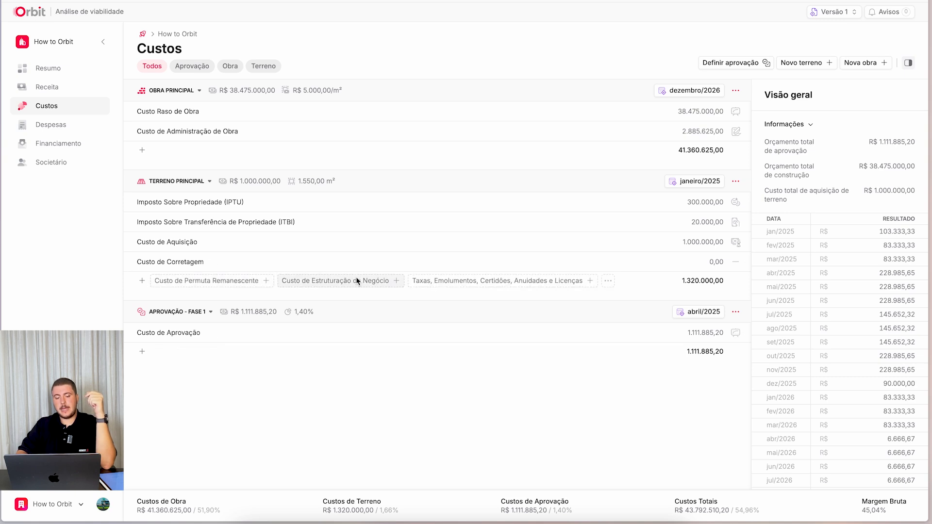
pyautogui.click(608, 281)
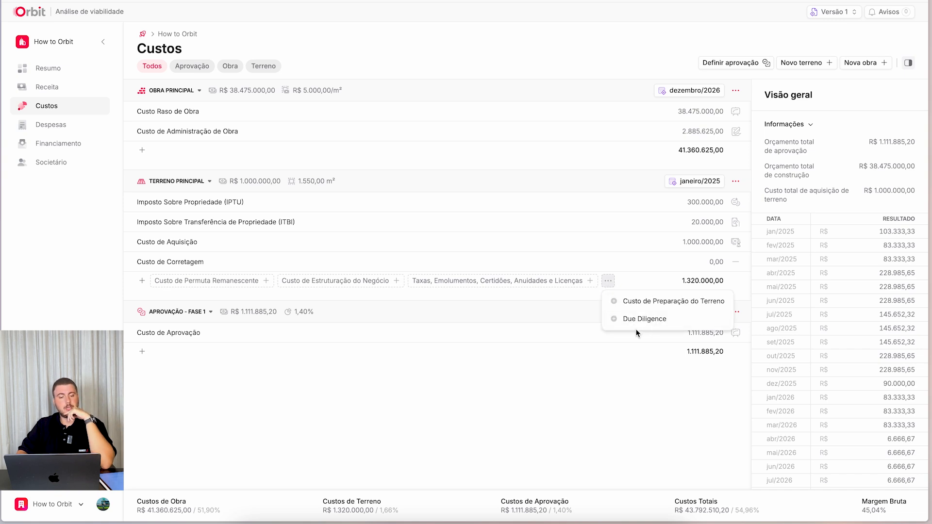
pyautogui.moveTo(186, 151)
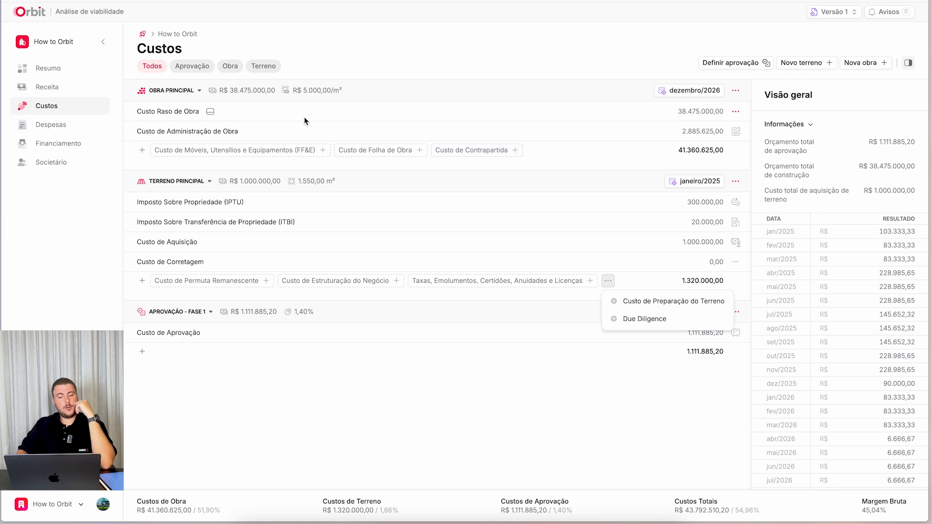
pyautogui.moveTo(145, 149)
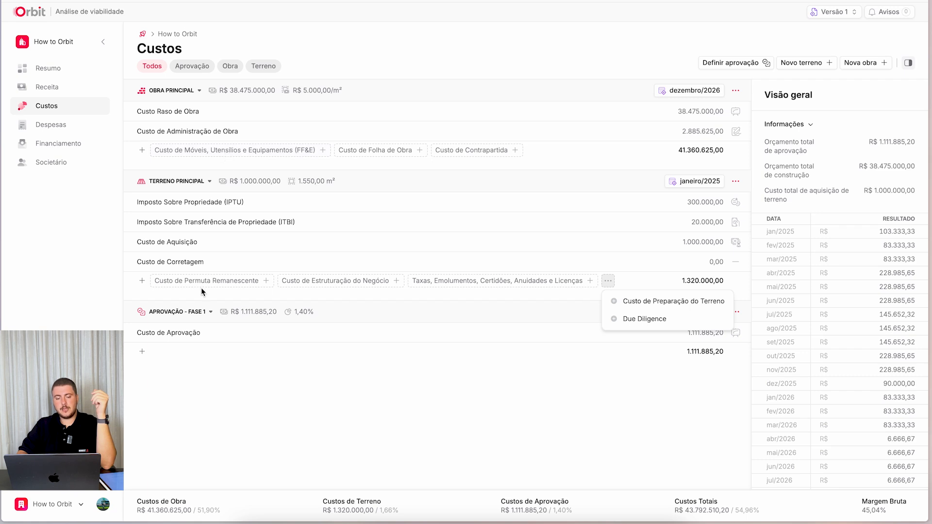
pyautogui.click(233, 360)
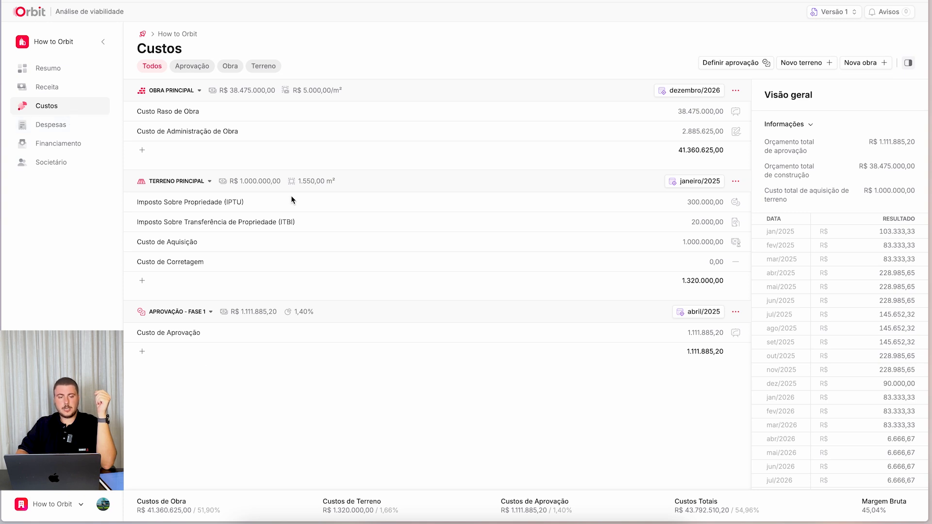
# - View the project summary as a monthly cash-flow table with Gráfico and Eventos displayed, and examine the marked event months
pyautogui.click(47, 68)
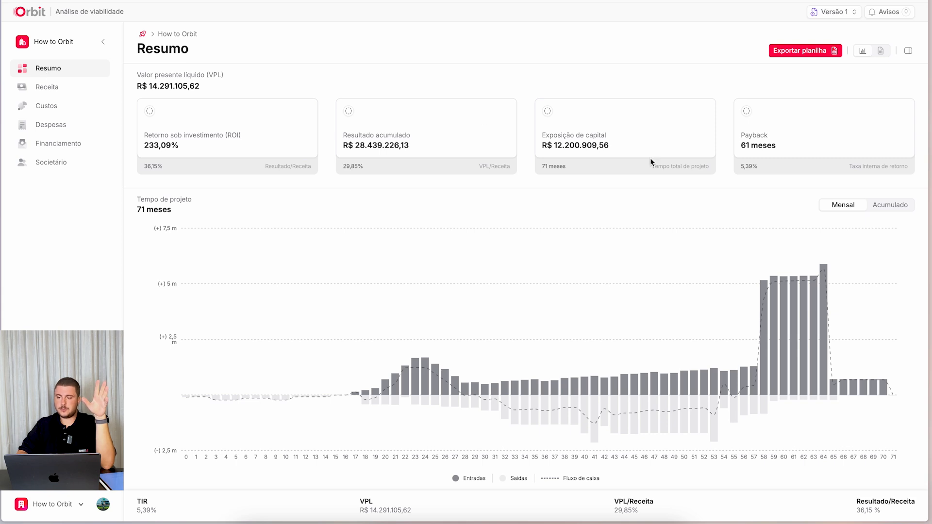
pyautogui.click(882, 52)
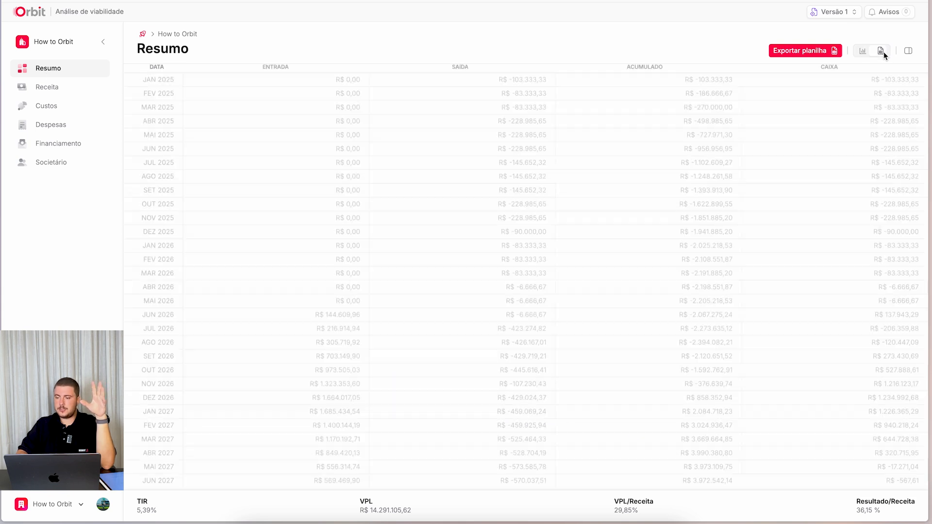
pyautogui.click(908, 50)
pyautogui.click(908, 218)
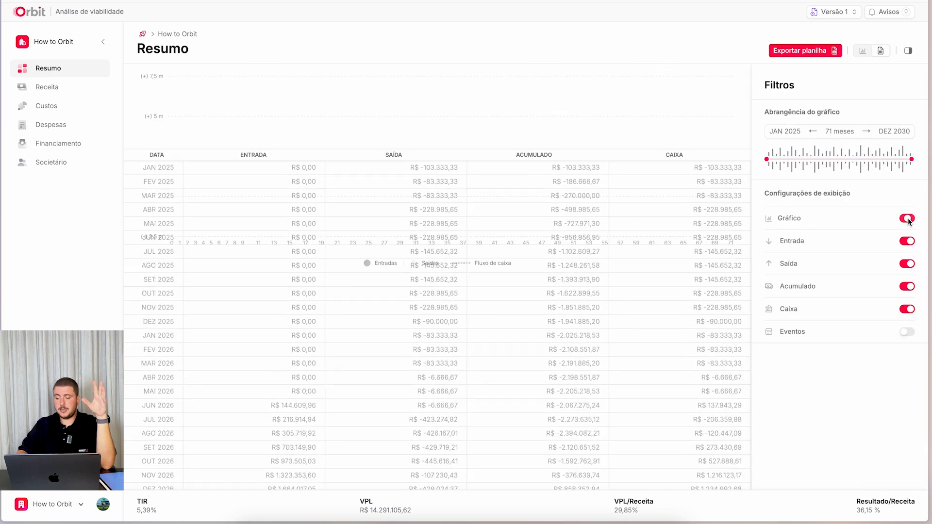
pyautogui.click(907, 333)
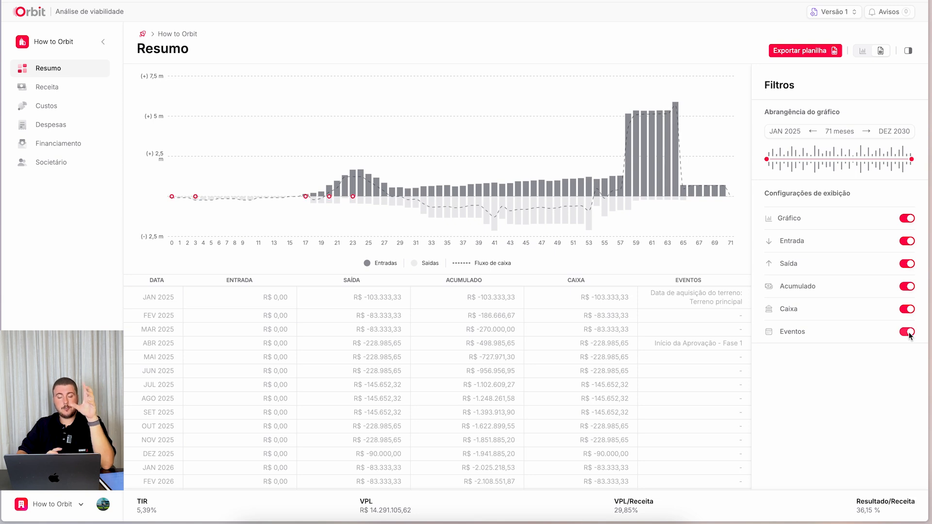
pyautogui.moveTo(171, 203)
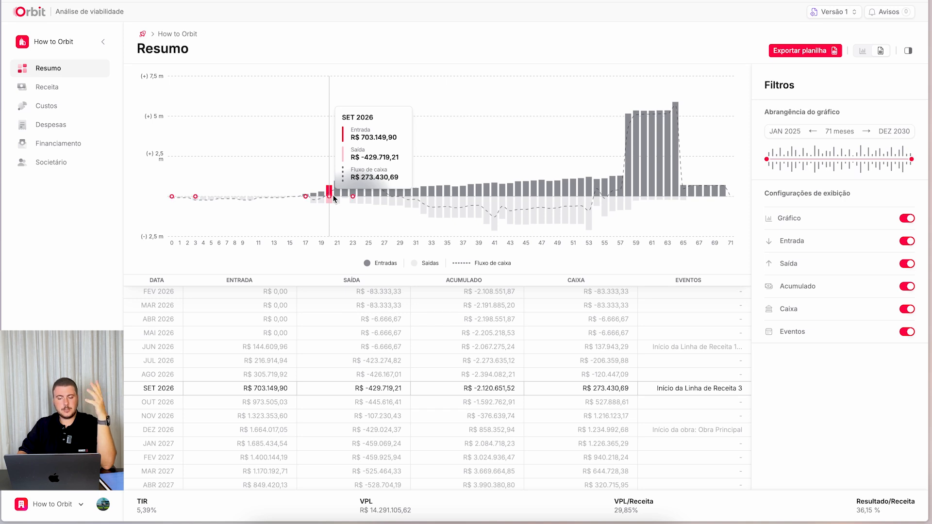
pyautogui.moveTo(308, 201)
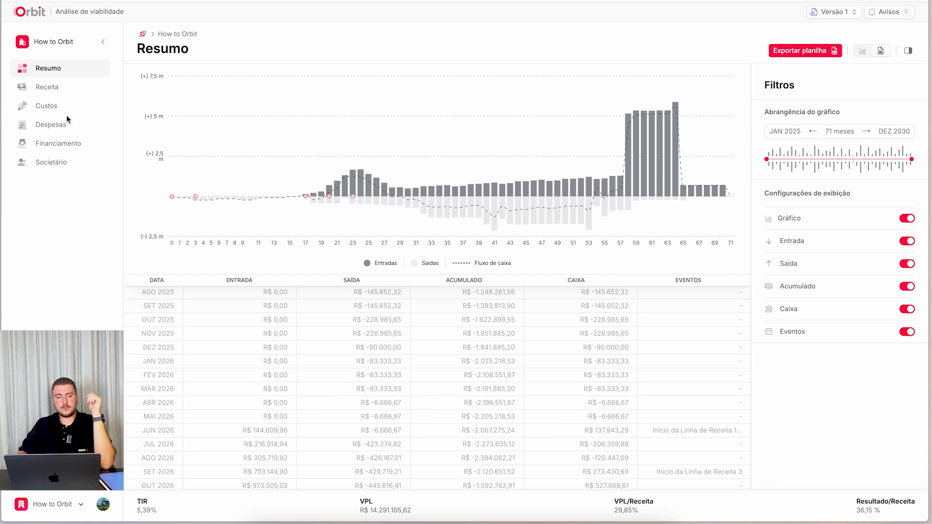
# - Review the construction costs' percentage of VGV and the Despesas categories, and return to the project summary
pyautogui.click(52, 107)
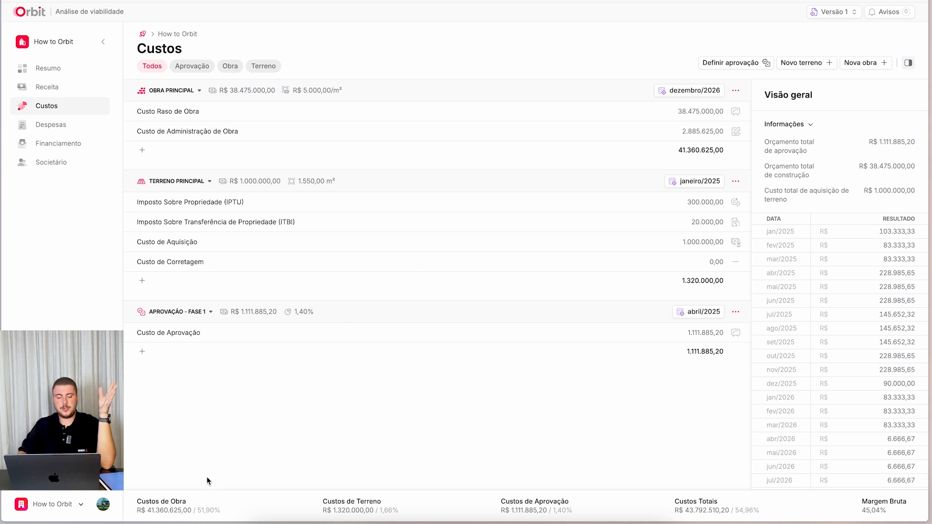
pyautogui.moveTo(197, 514); pyautogui.dragTo(224, 515)
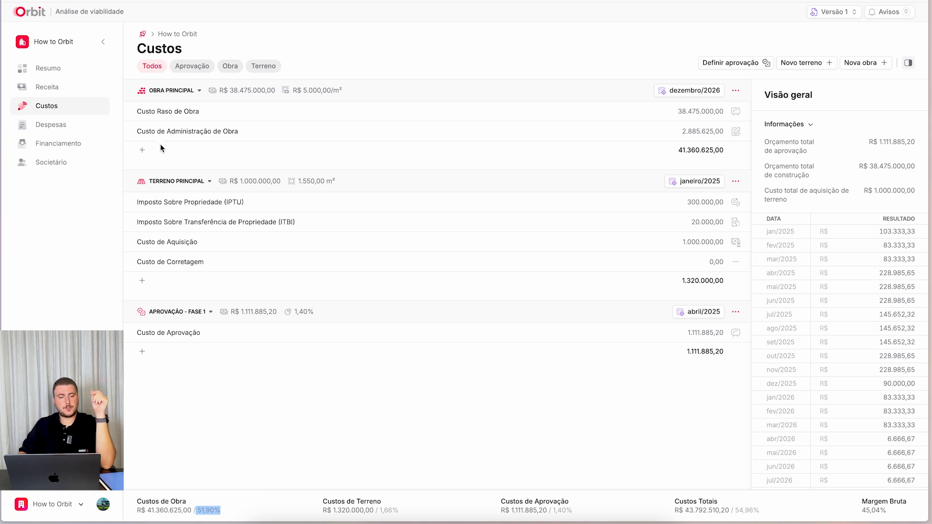
pyautogui.click(69, 125)
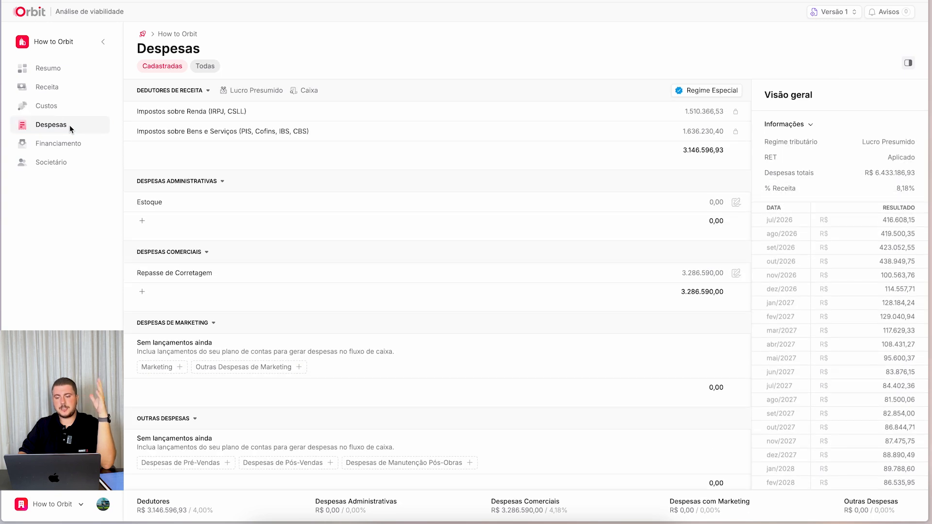
pyautogui.scroll(-1, 439, 116)
pyautogui.scroll(1, 441, 125)
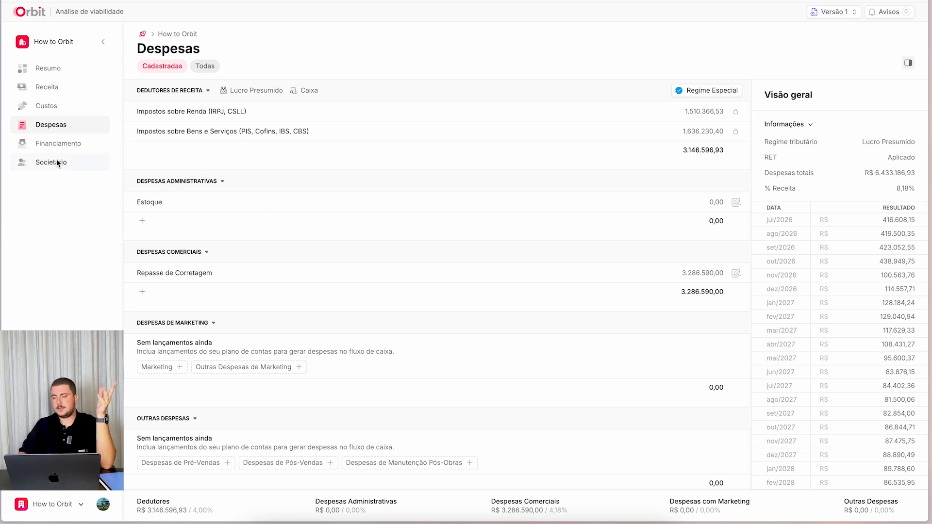
pyautogui.click(39, 67)
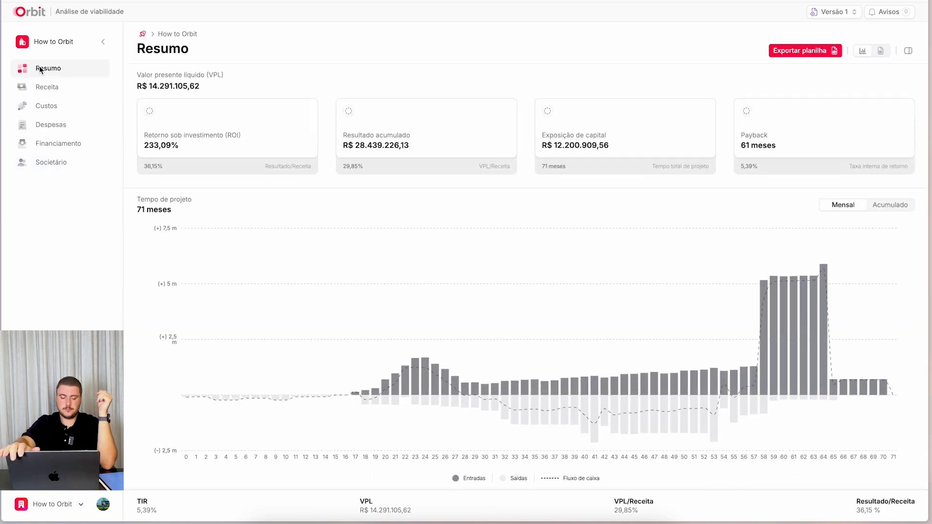